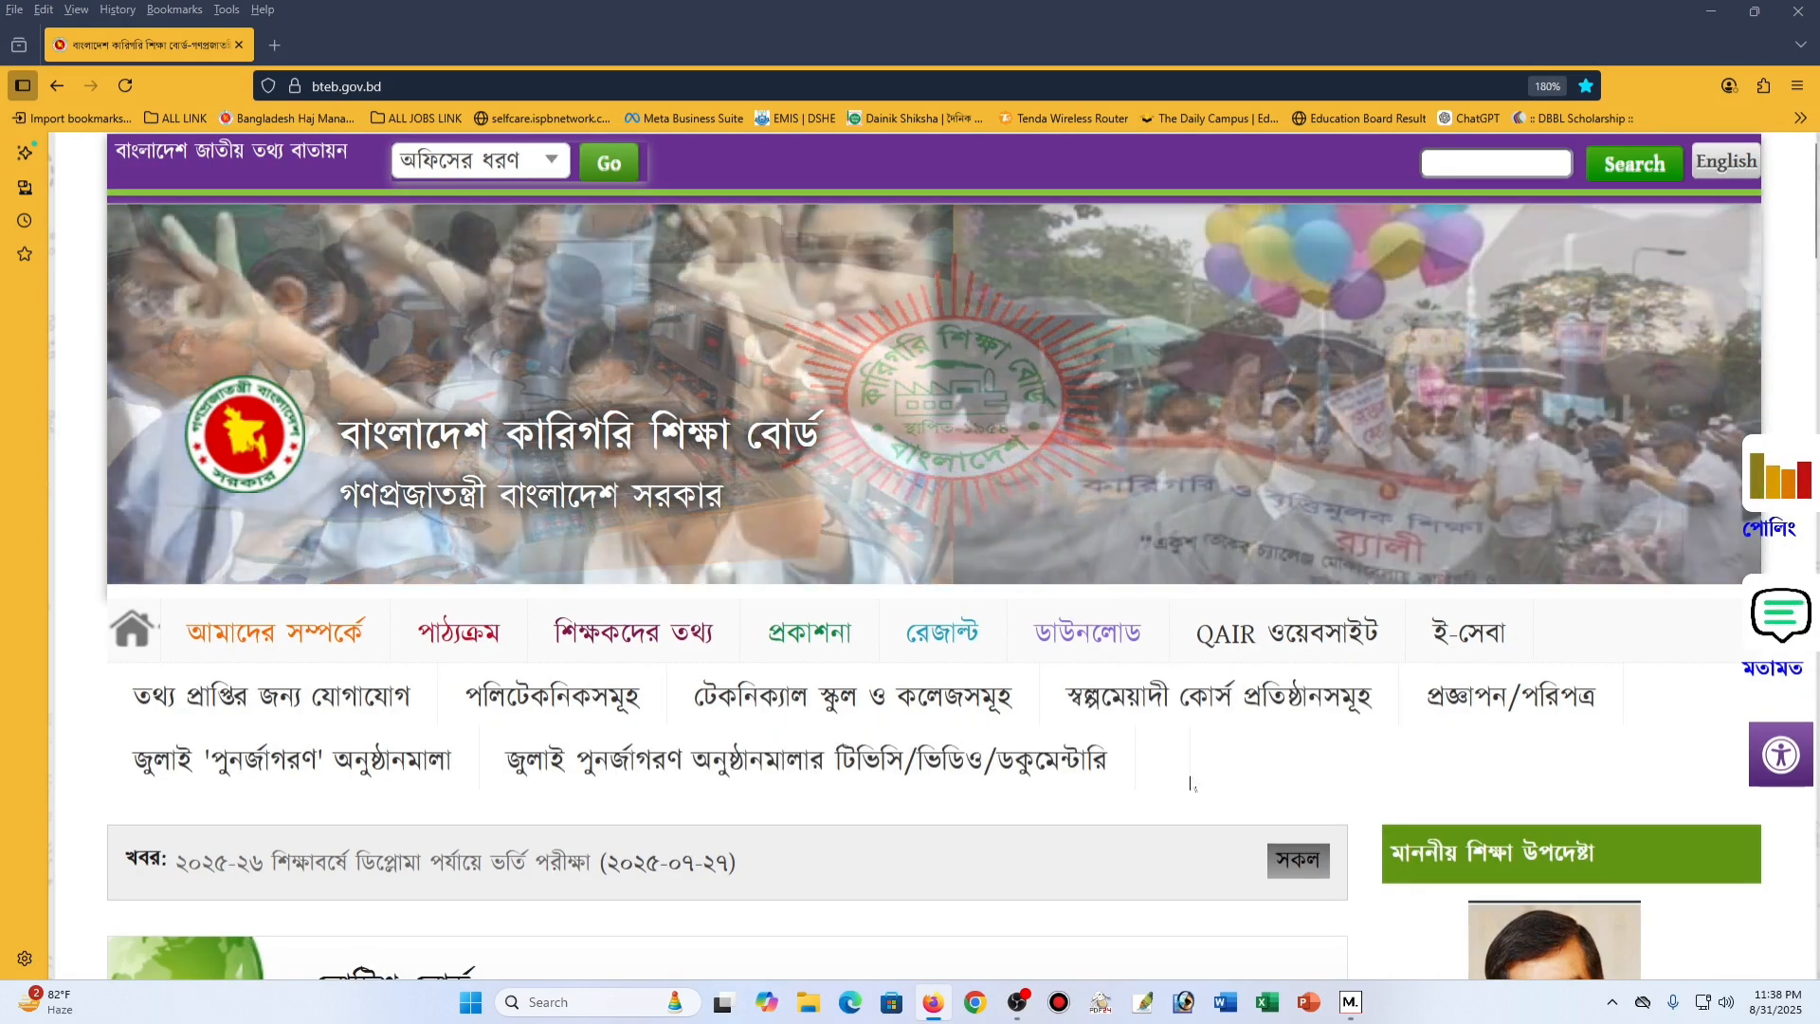
# Open the institute login page for the SSC and HSC levels from the institute corner on the board's homepage.
pyautogui.scroll(-2, 1164, 740)
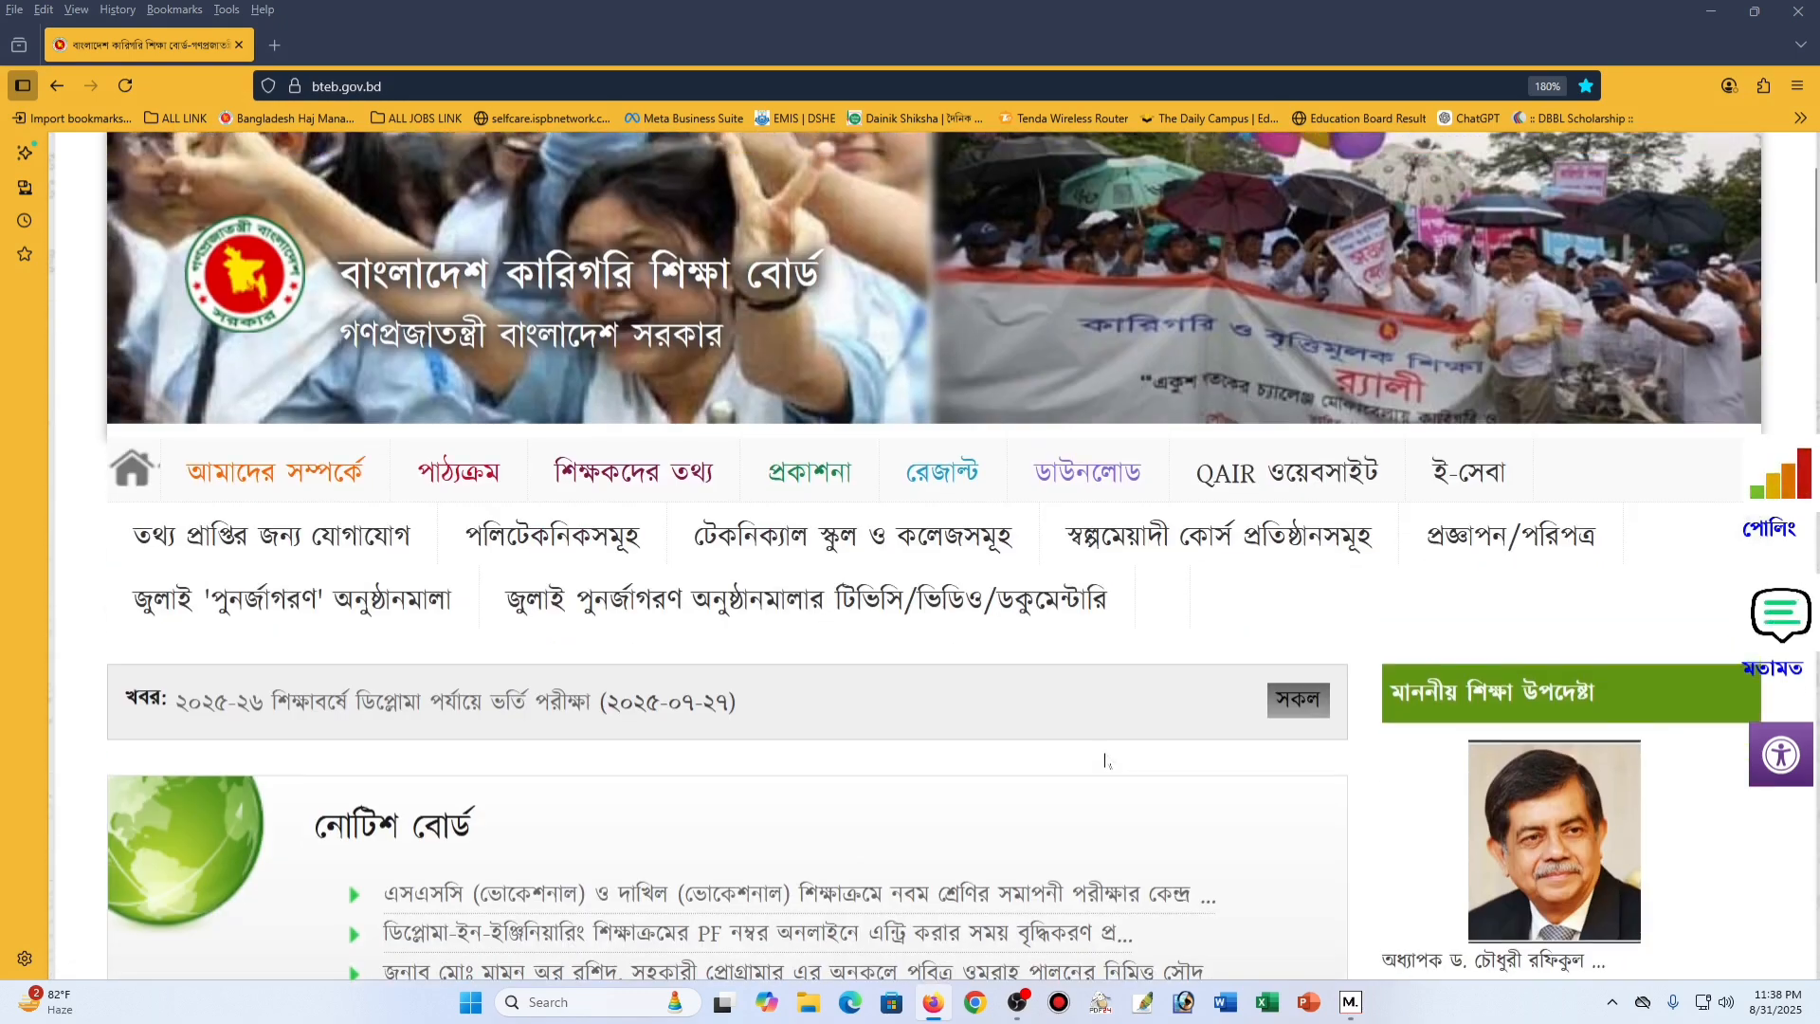
pyautogui.scroll(2, 1104, 754)
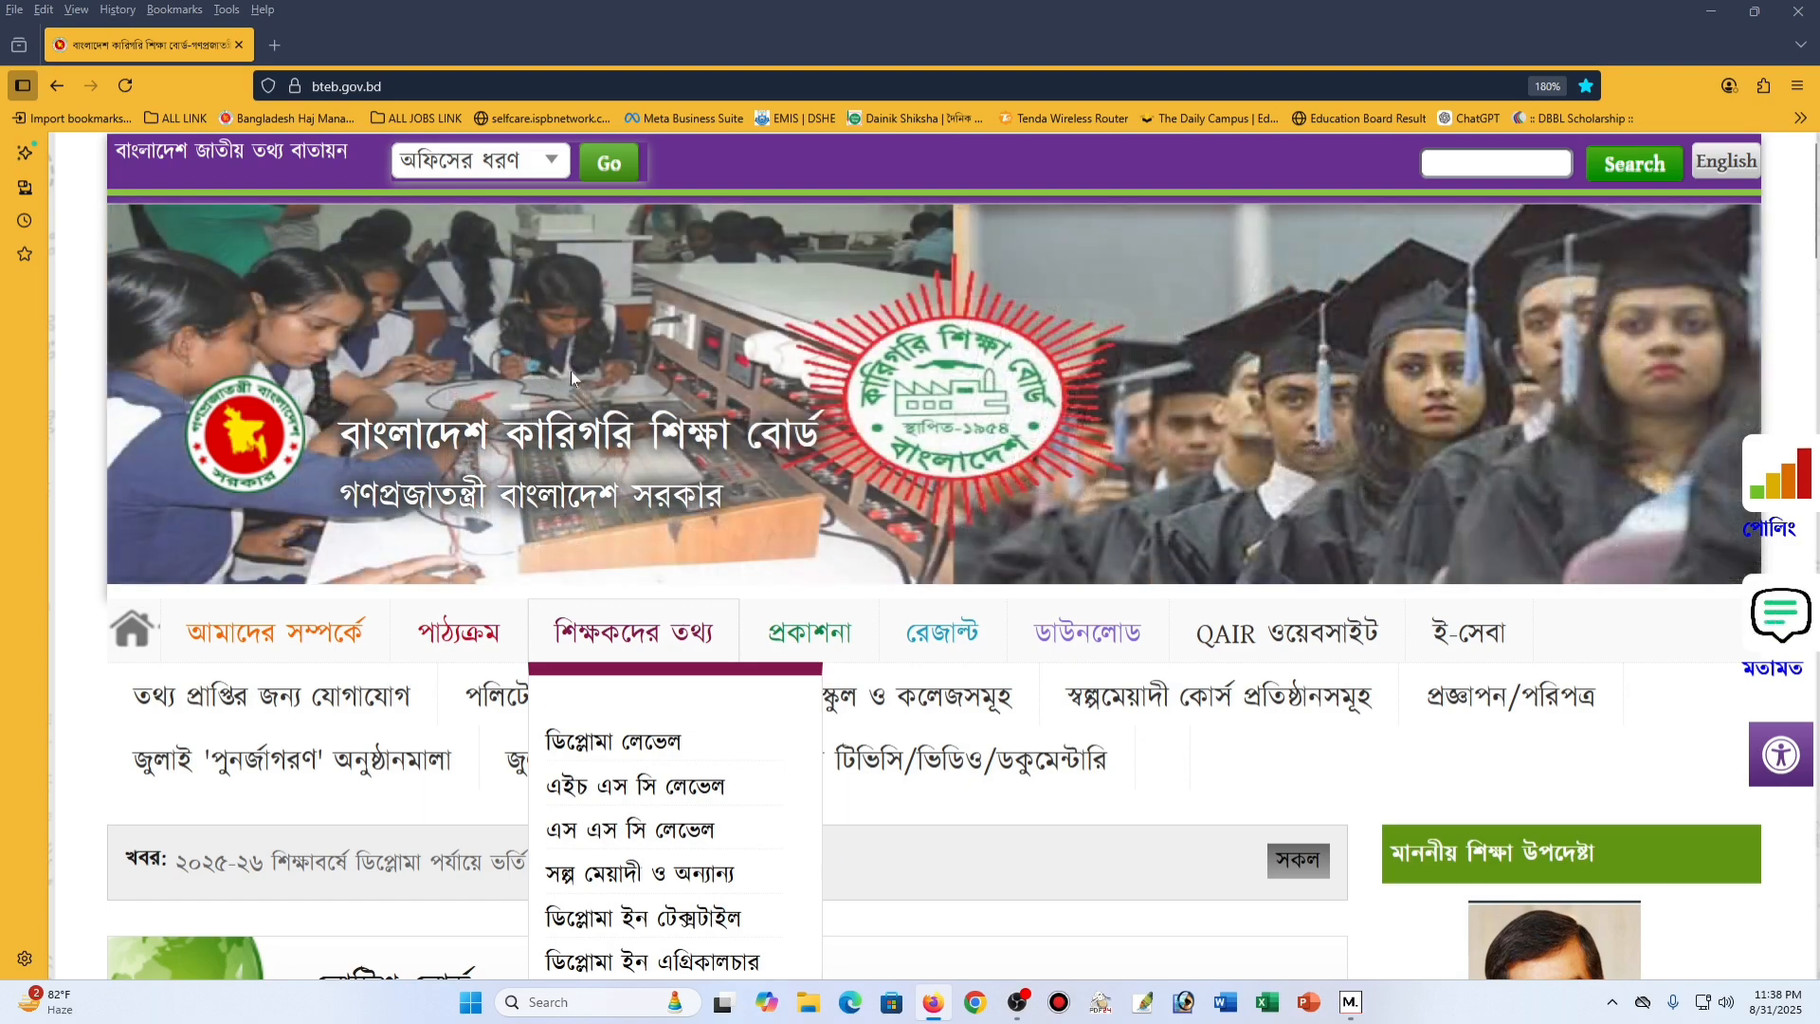
pyautogui.moveTo(943, 633)
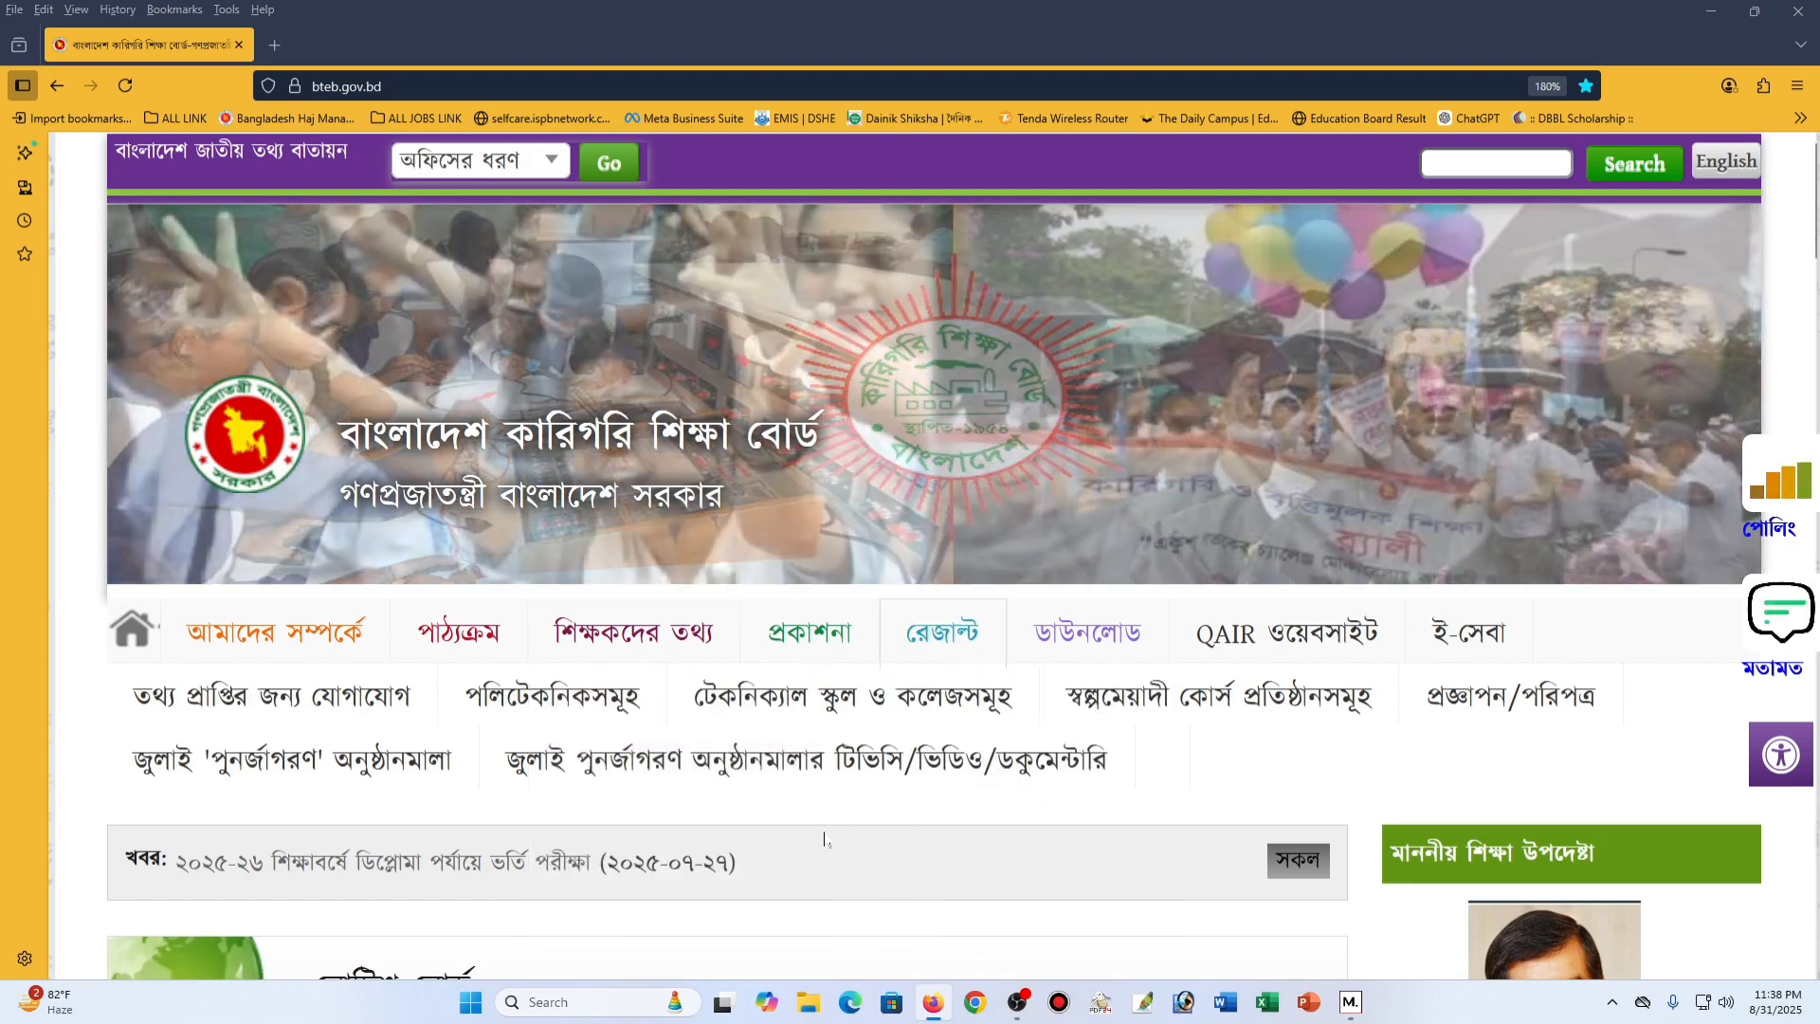
pyautogui.scroll(-3, 717, 820)
pyautogui.scroll(-3, 718, 821)
pyautogui.scroll(-3, 515, 767)
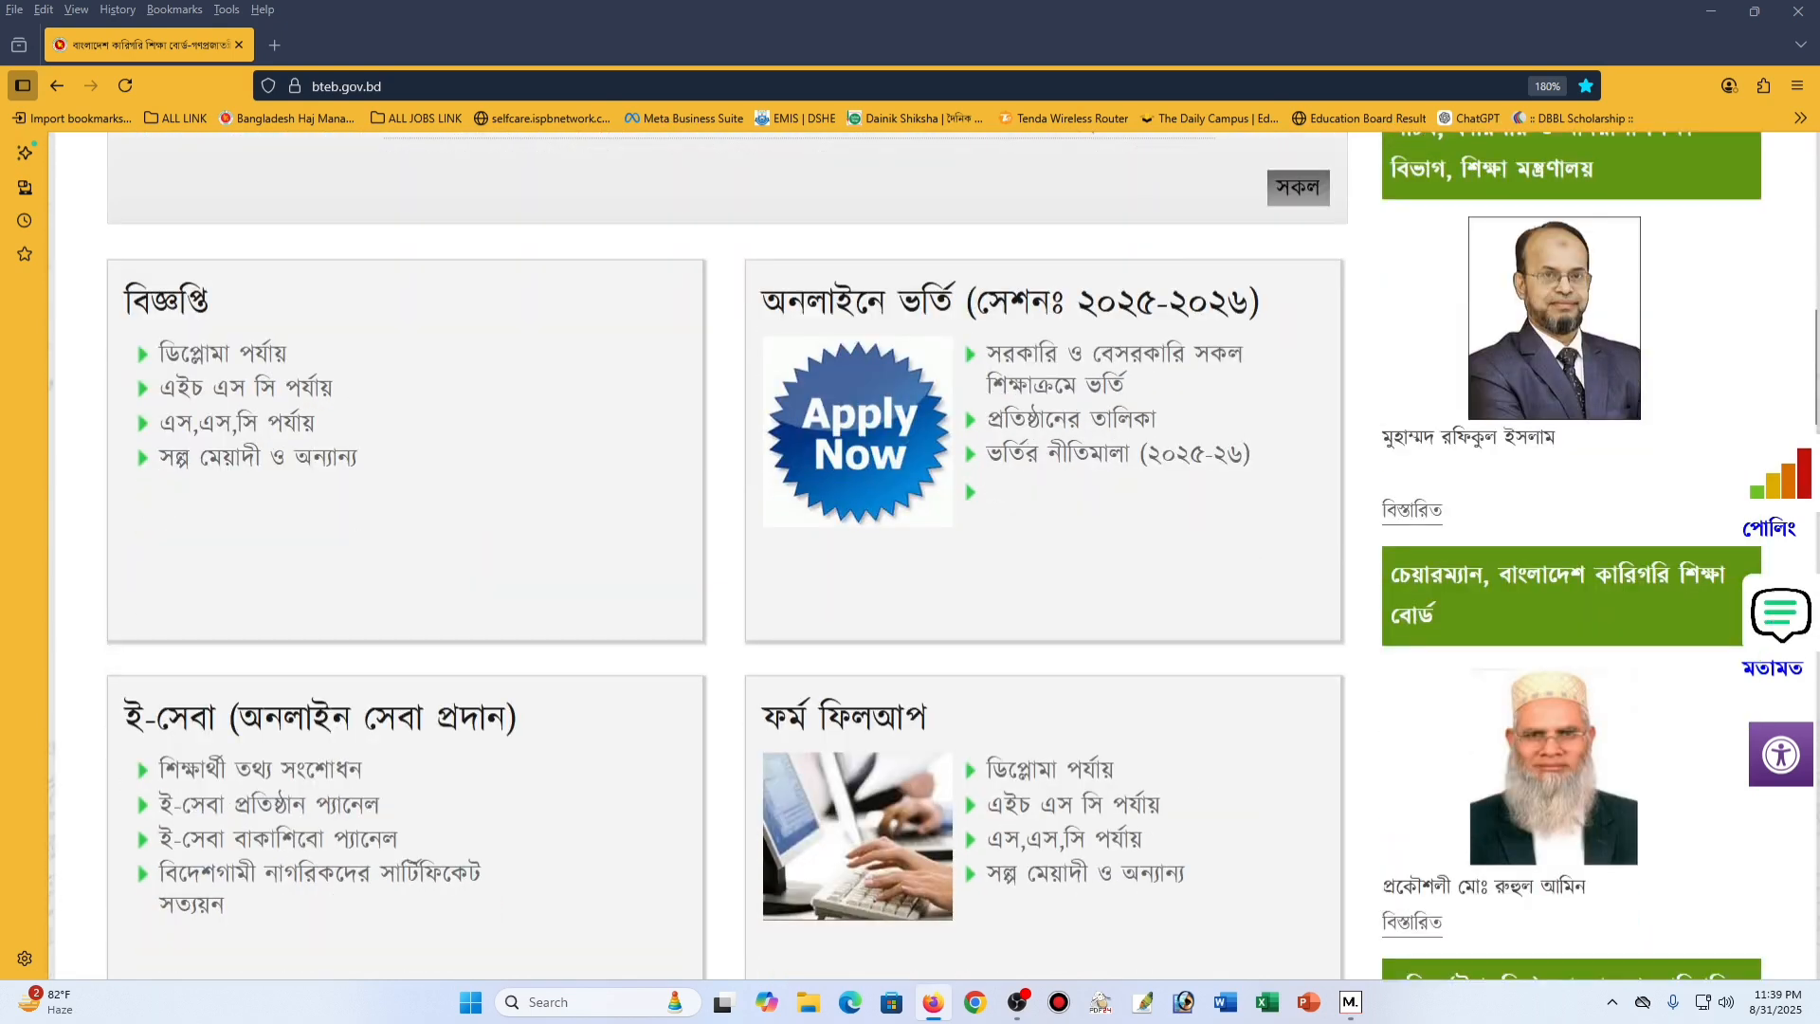
pyautogui.scroll(-4, 474, 749)
pyautogui.scroll(-1, 446, 735)
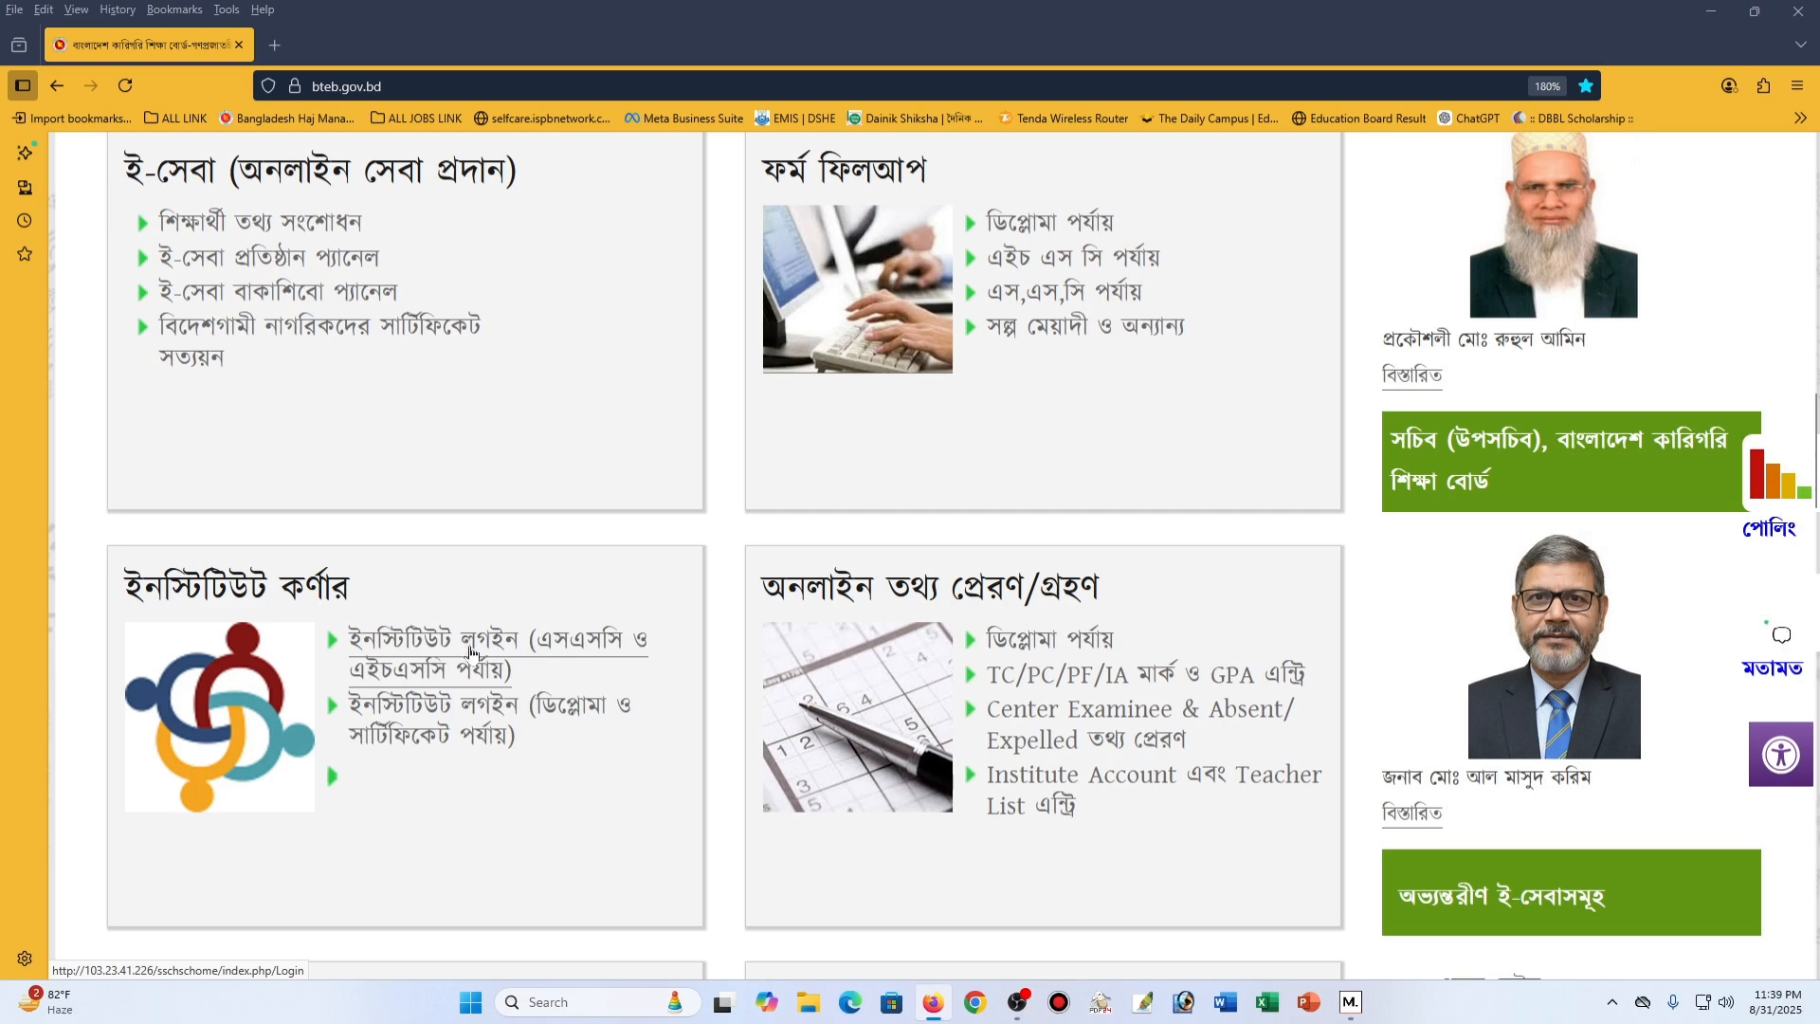
pyautogui.click(471, 646)
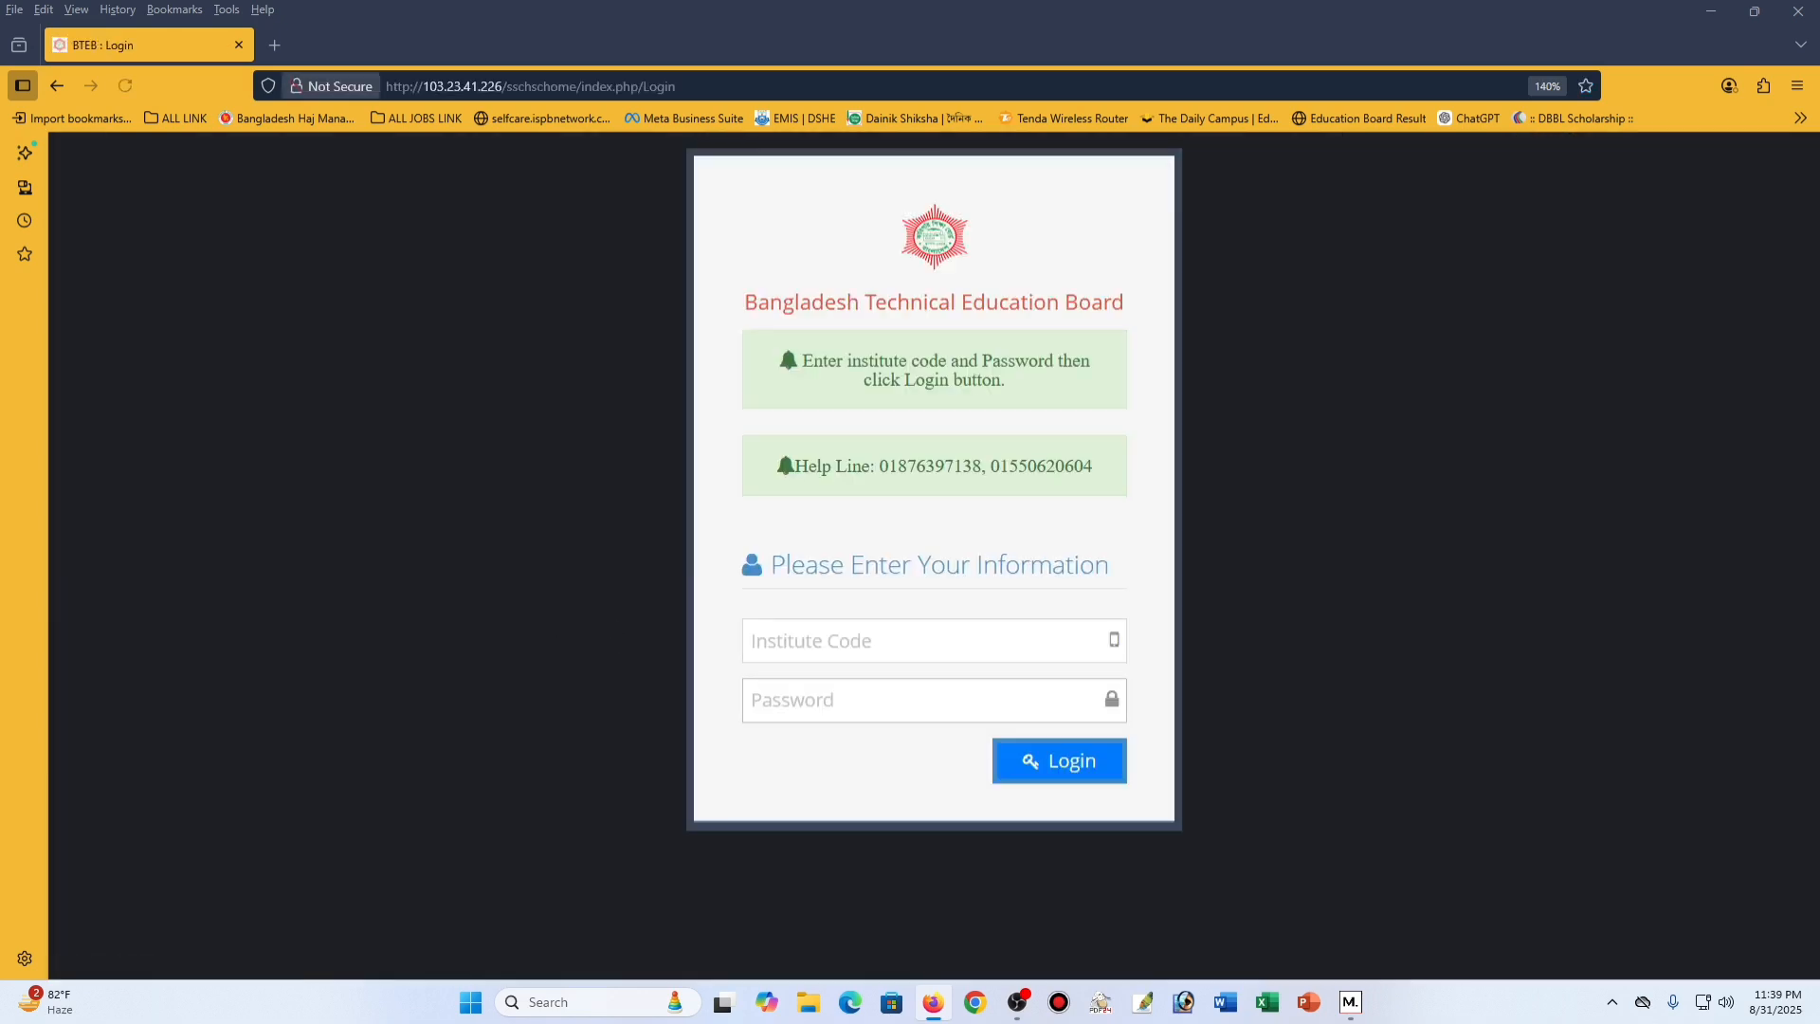
# Fill in the saved institute code and account password, and log in to the institute account.
pyautogui.hotkey('ctrl', '+')
pyautogui.hotkey('ctrl', '+')
pyautogui.hotkey('ctrl', '+')
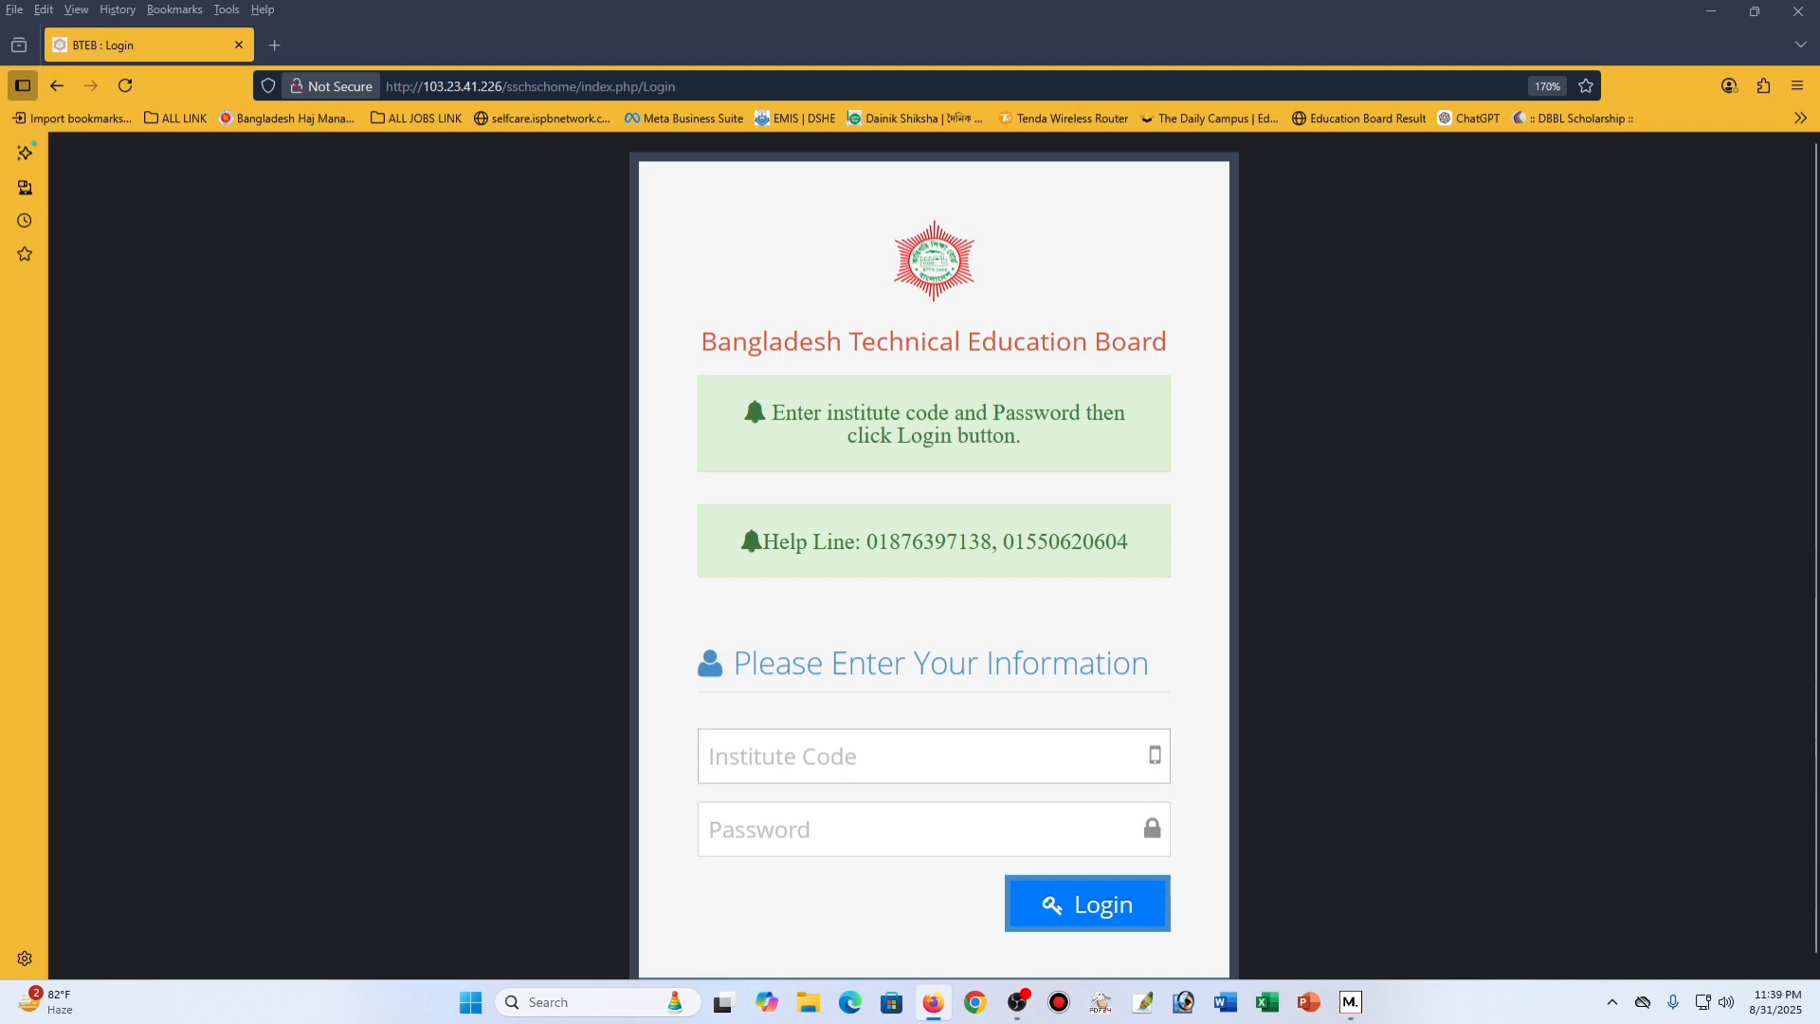
pyautogui.click(853, 756)
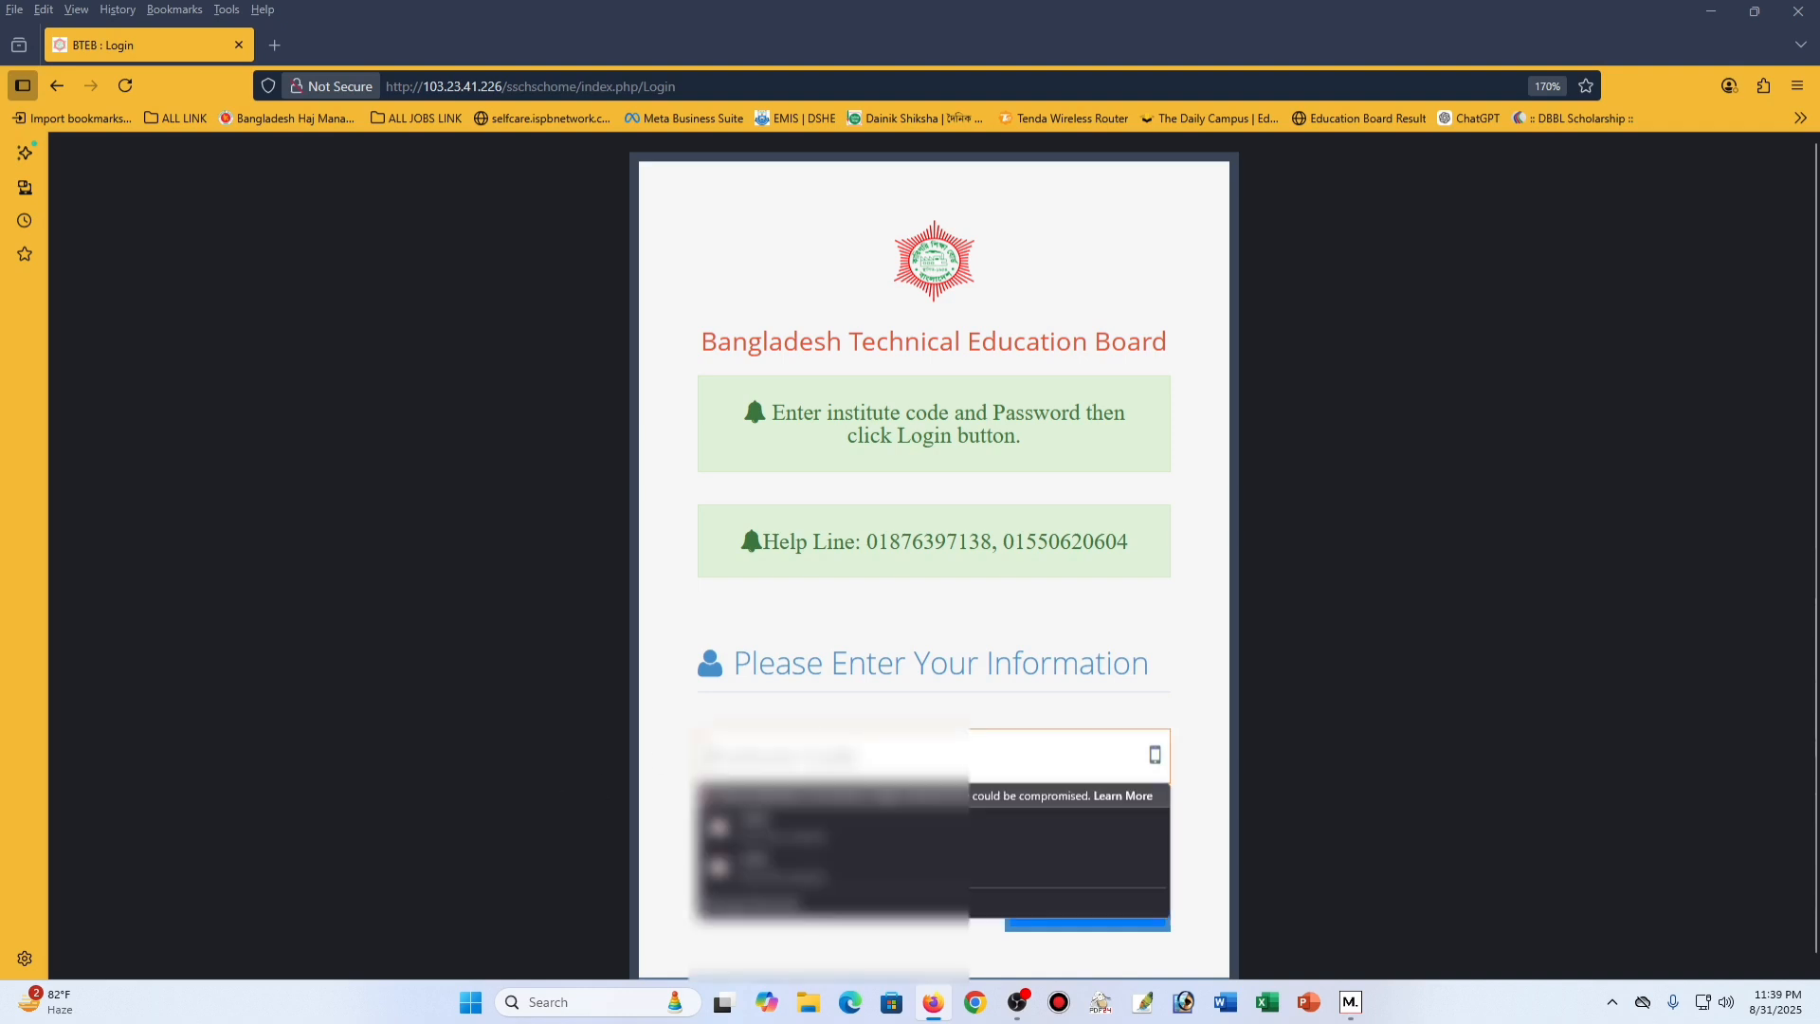
pyautogui.click(787, 867)
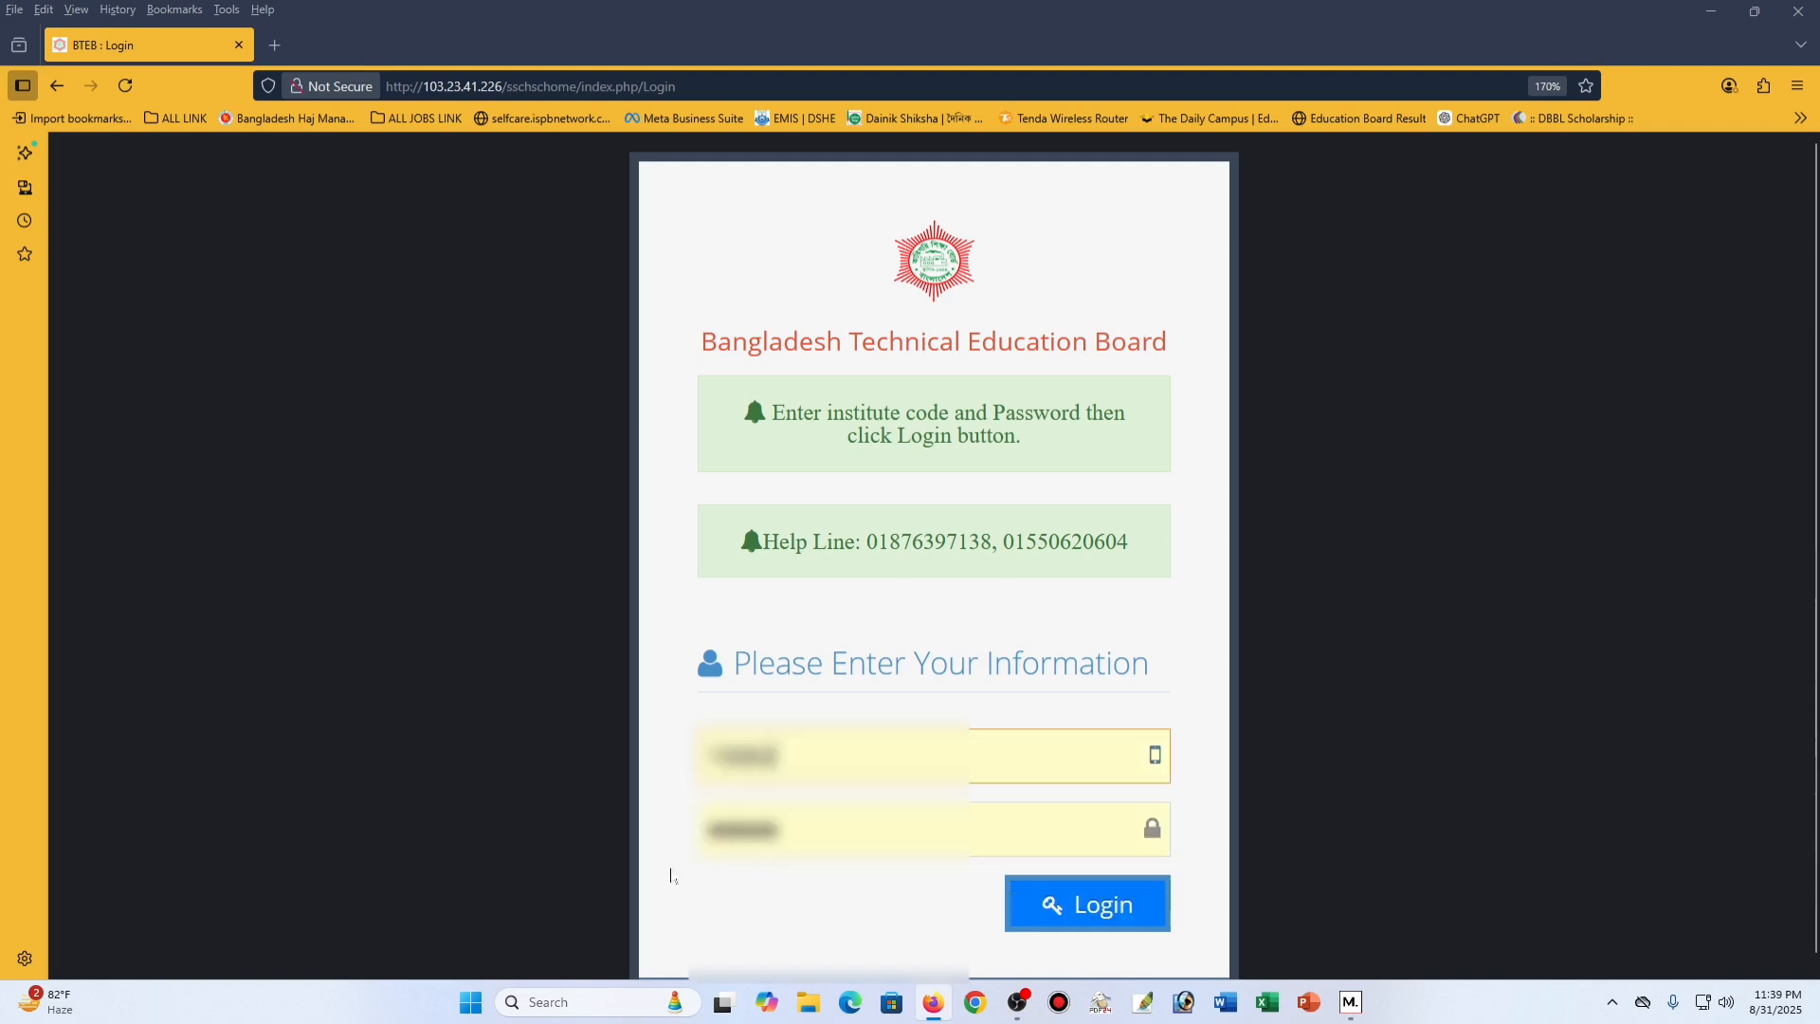
pyautogui.click(670, 870)
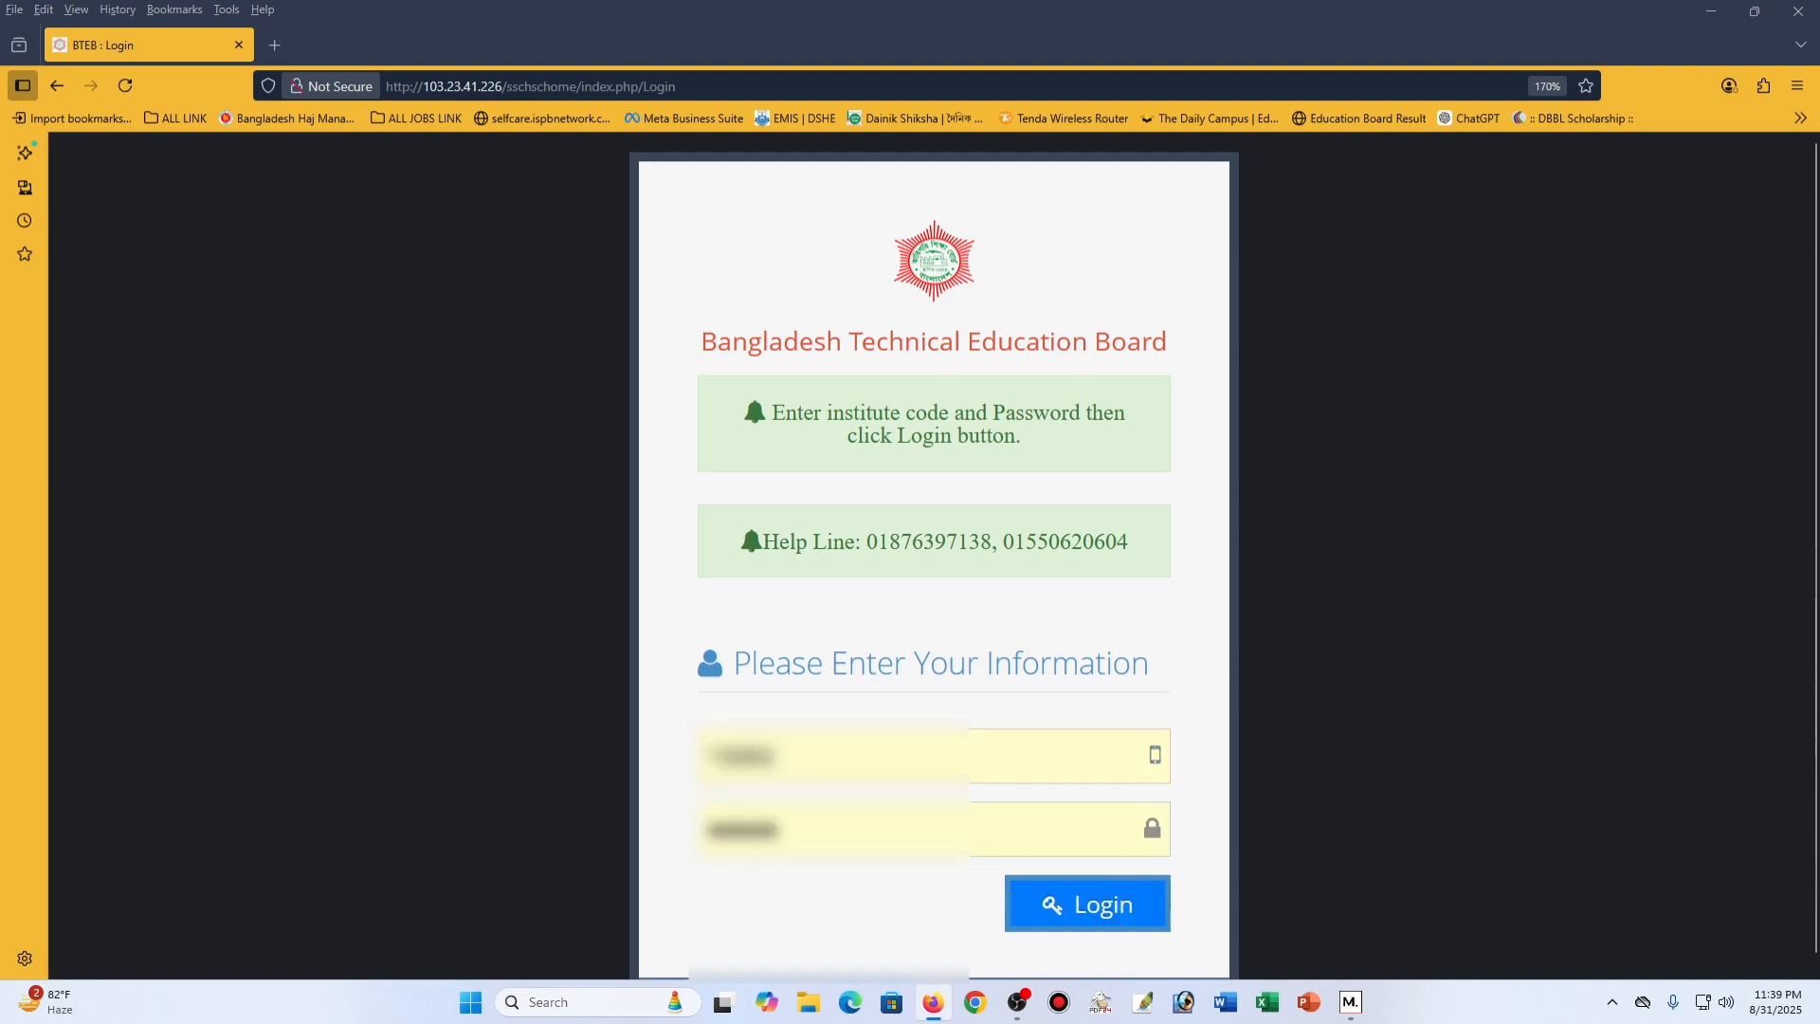
pyautogui.click(1095, 909)
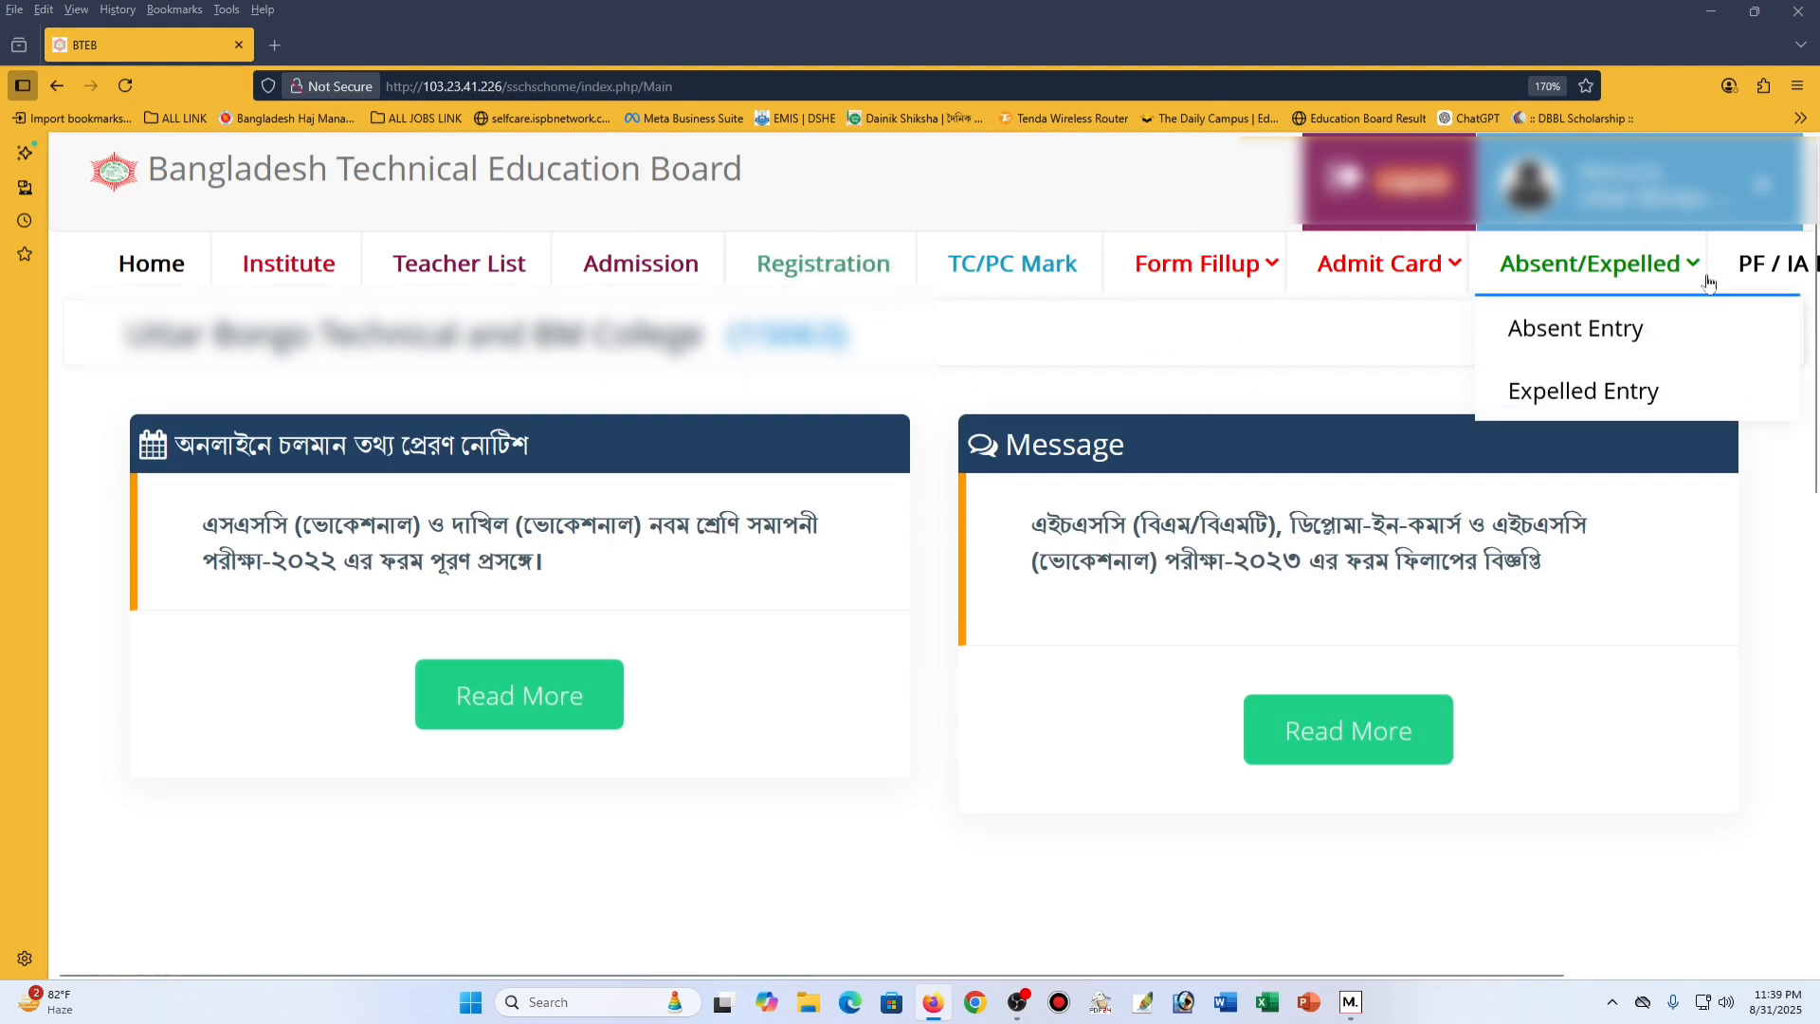
# Open the IA Mark entry page.
pyautogui.moveTo(1744, 273)
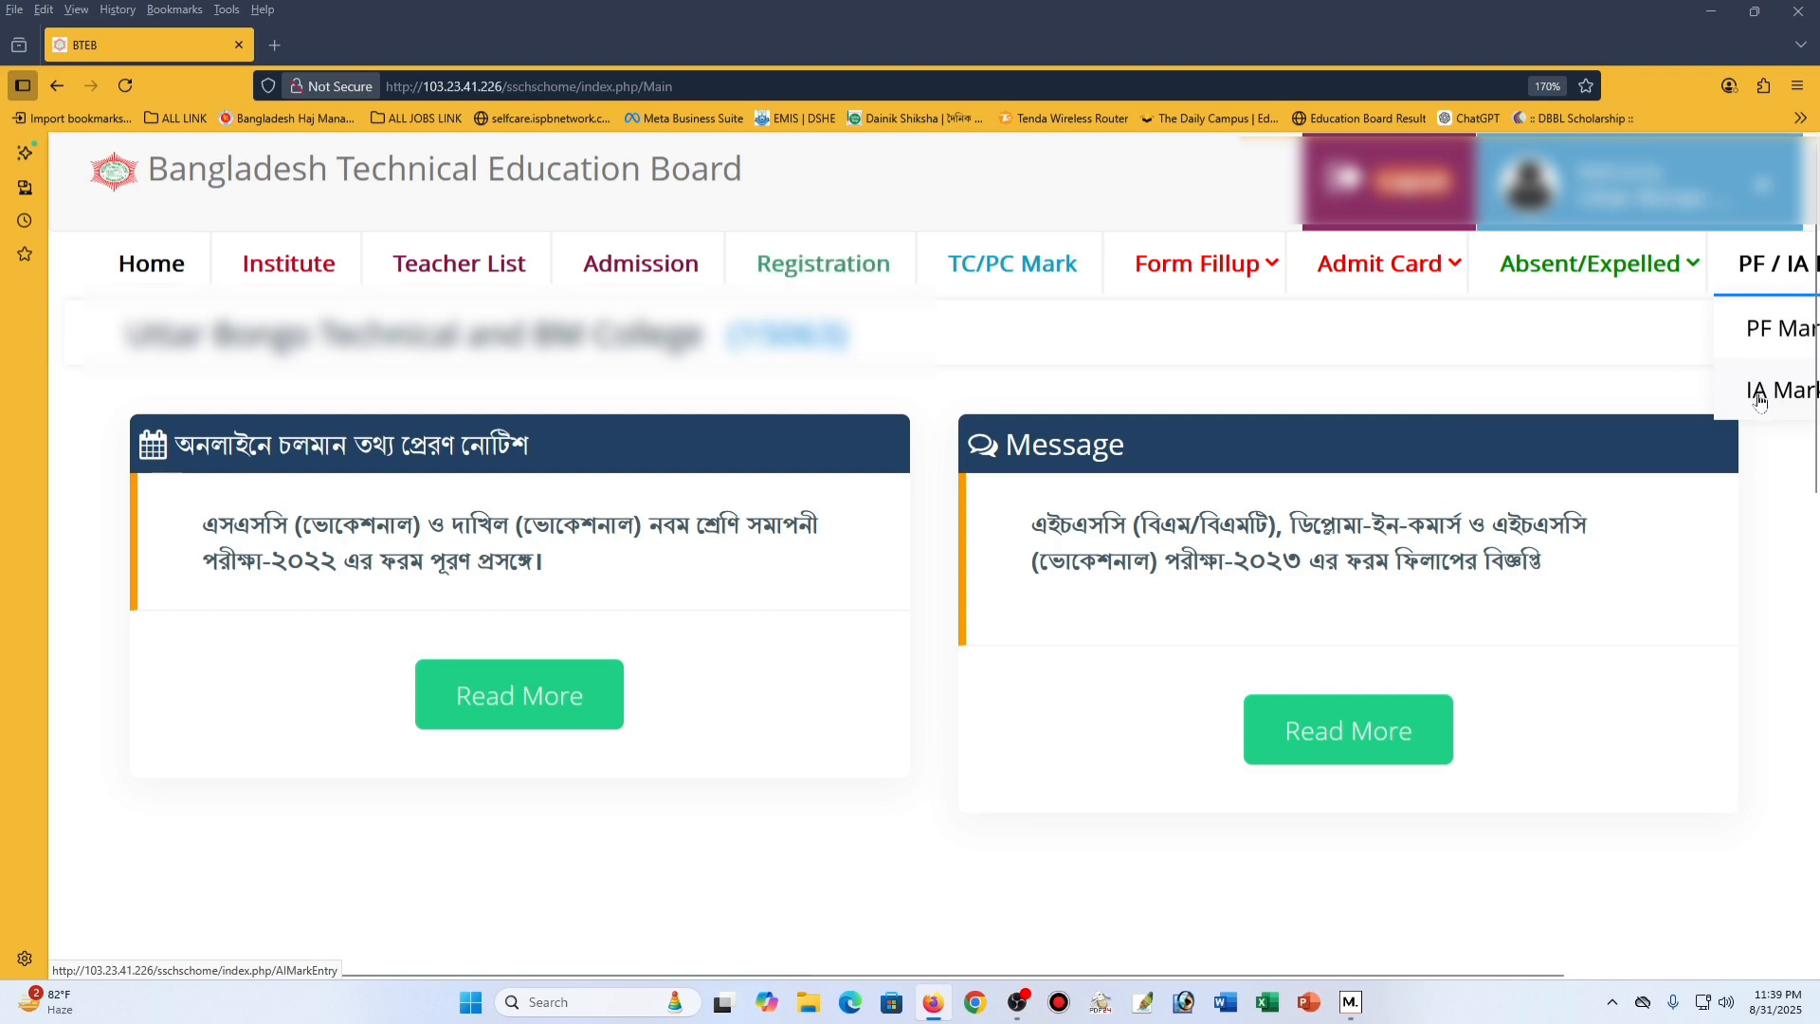
pyautogui.hotkey('ctrl', '-')
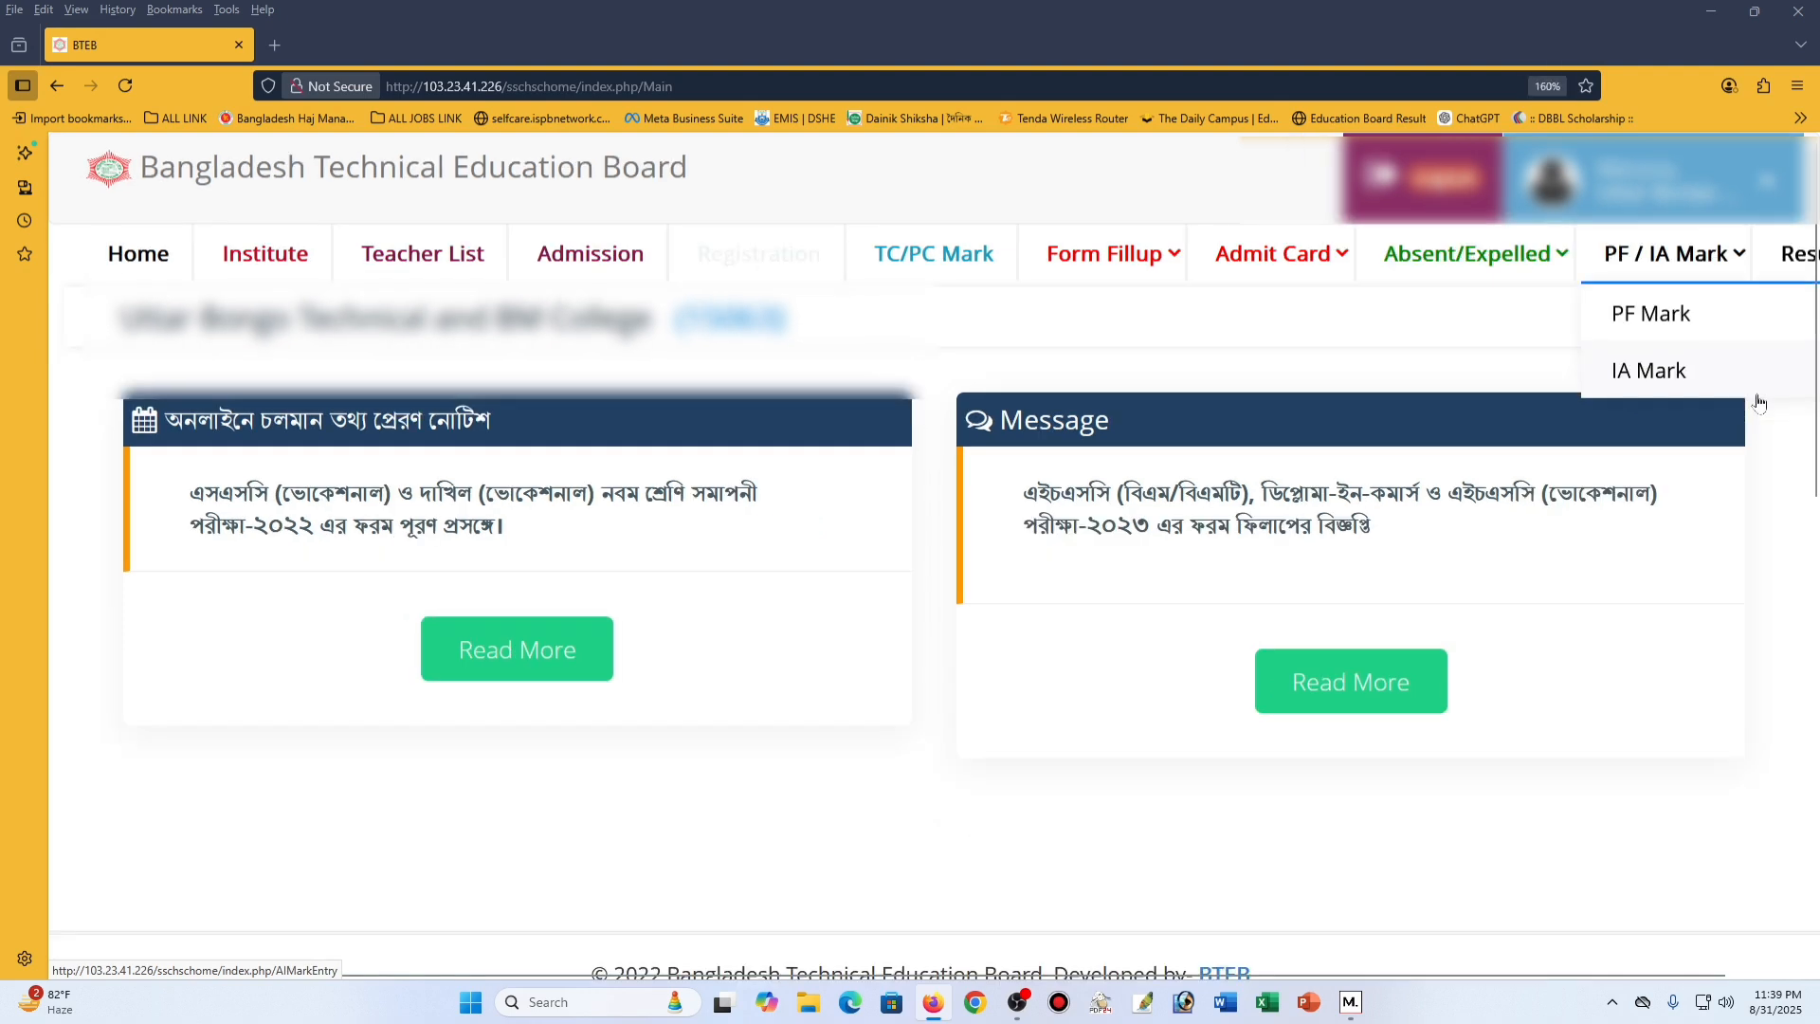
pyautogui.click(1664, 376)
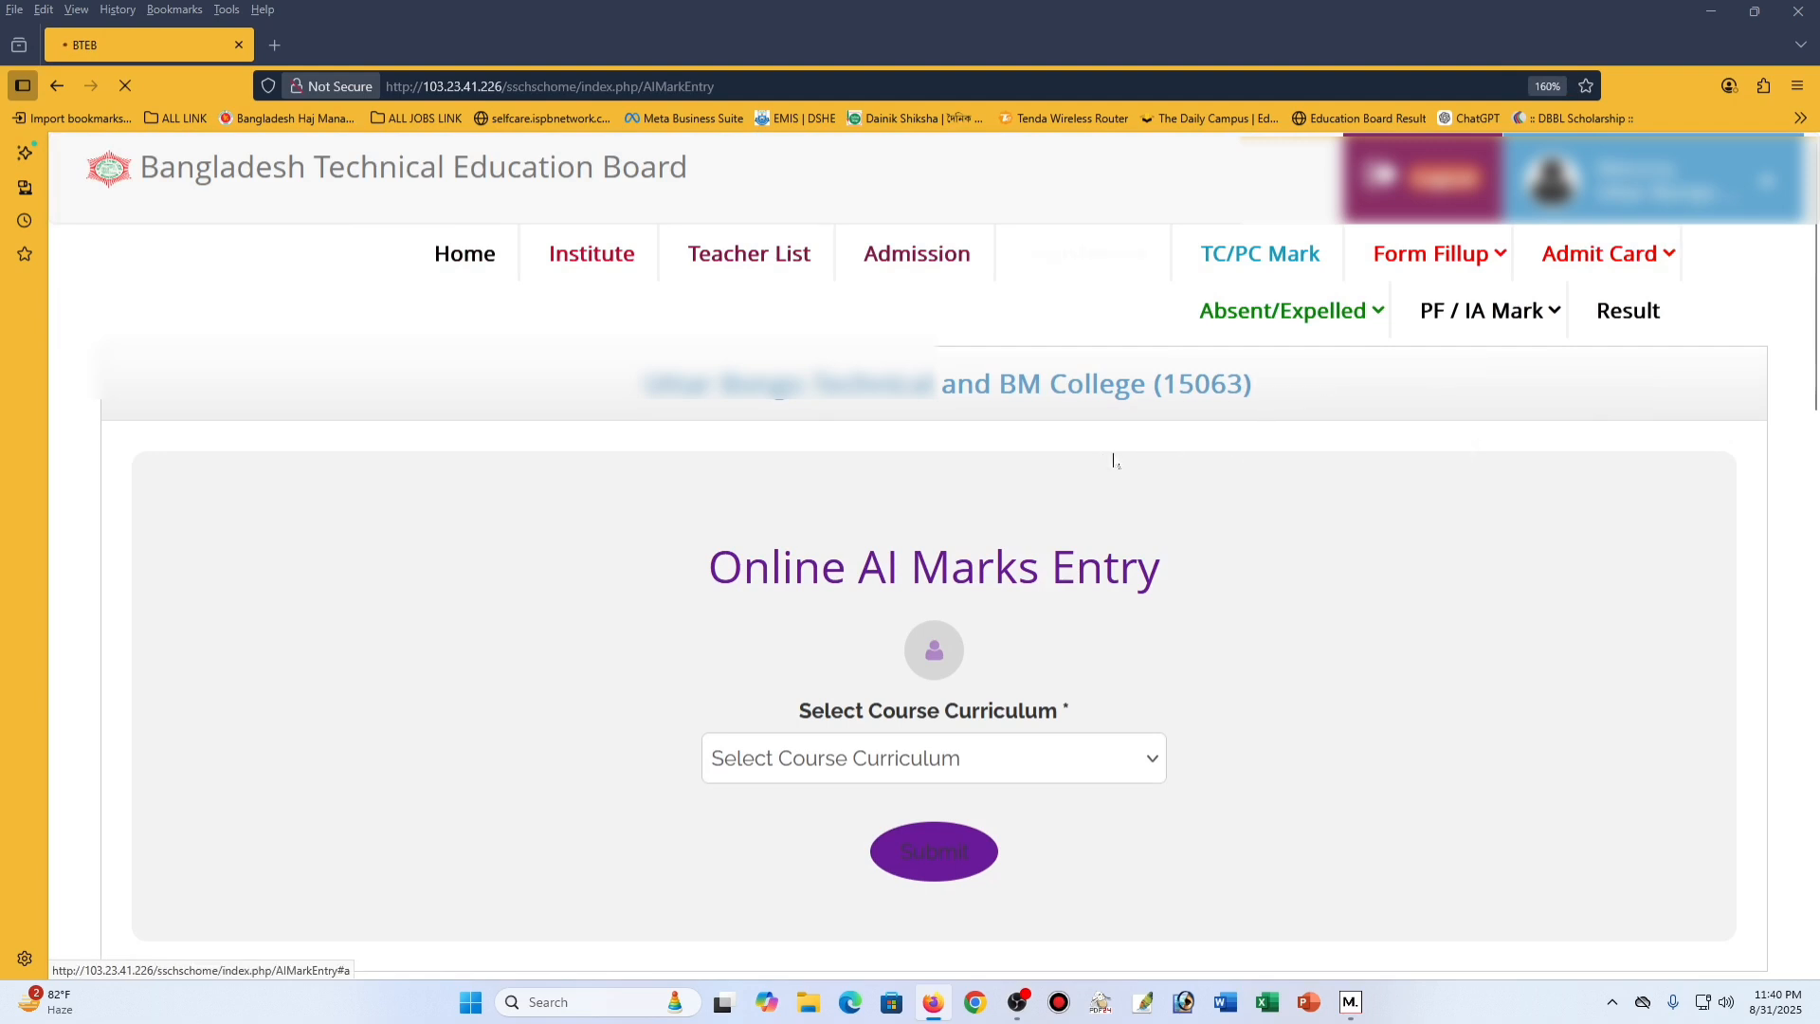
# Choose the course curriculum 44-HSC (Business Management Technology) XI and submit it.
pyautogui.scroll(-2, 1043, 474)
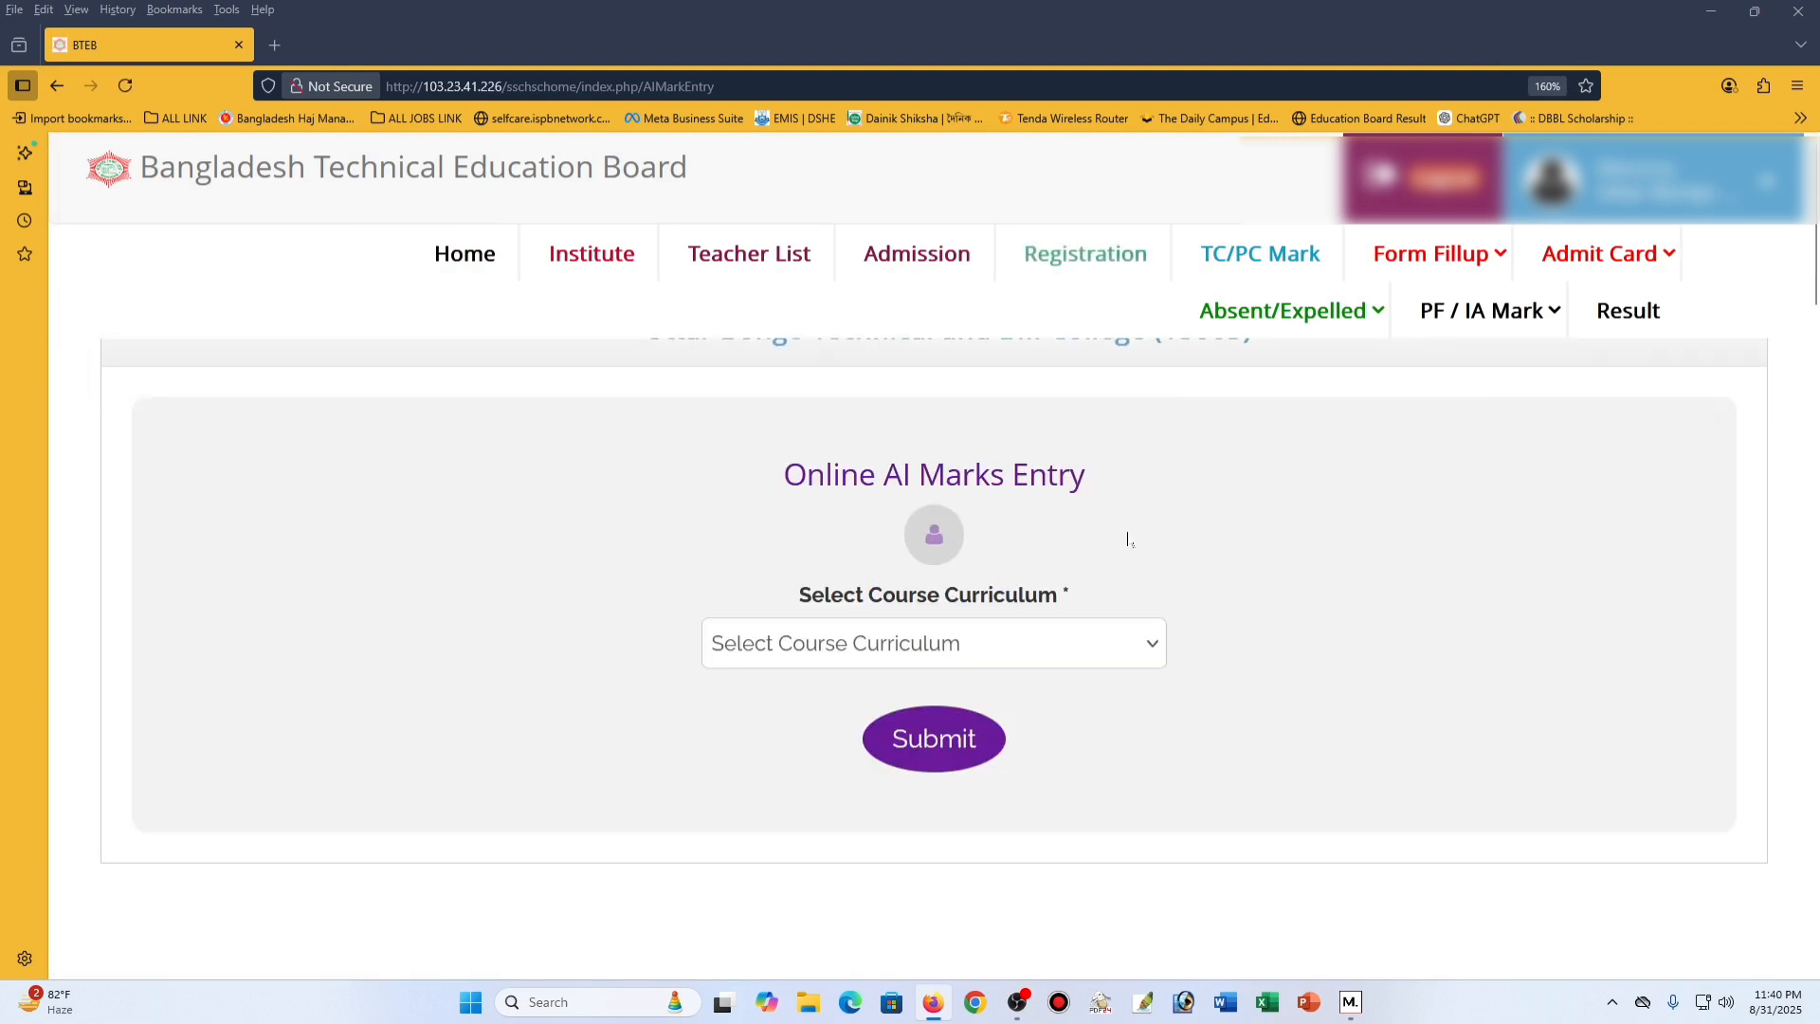
pyautogui.hotkey('ctrl', '+')
pyautogui.hotkey('ctrl', '+')
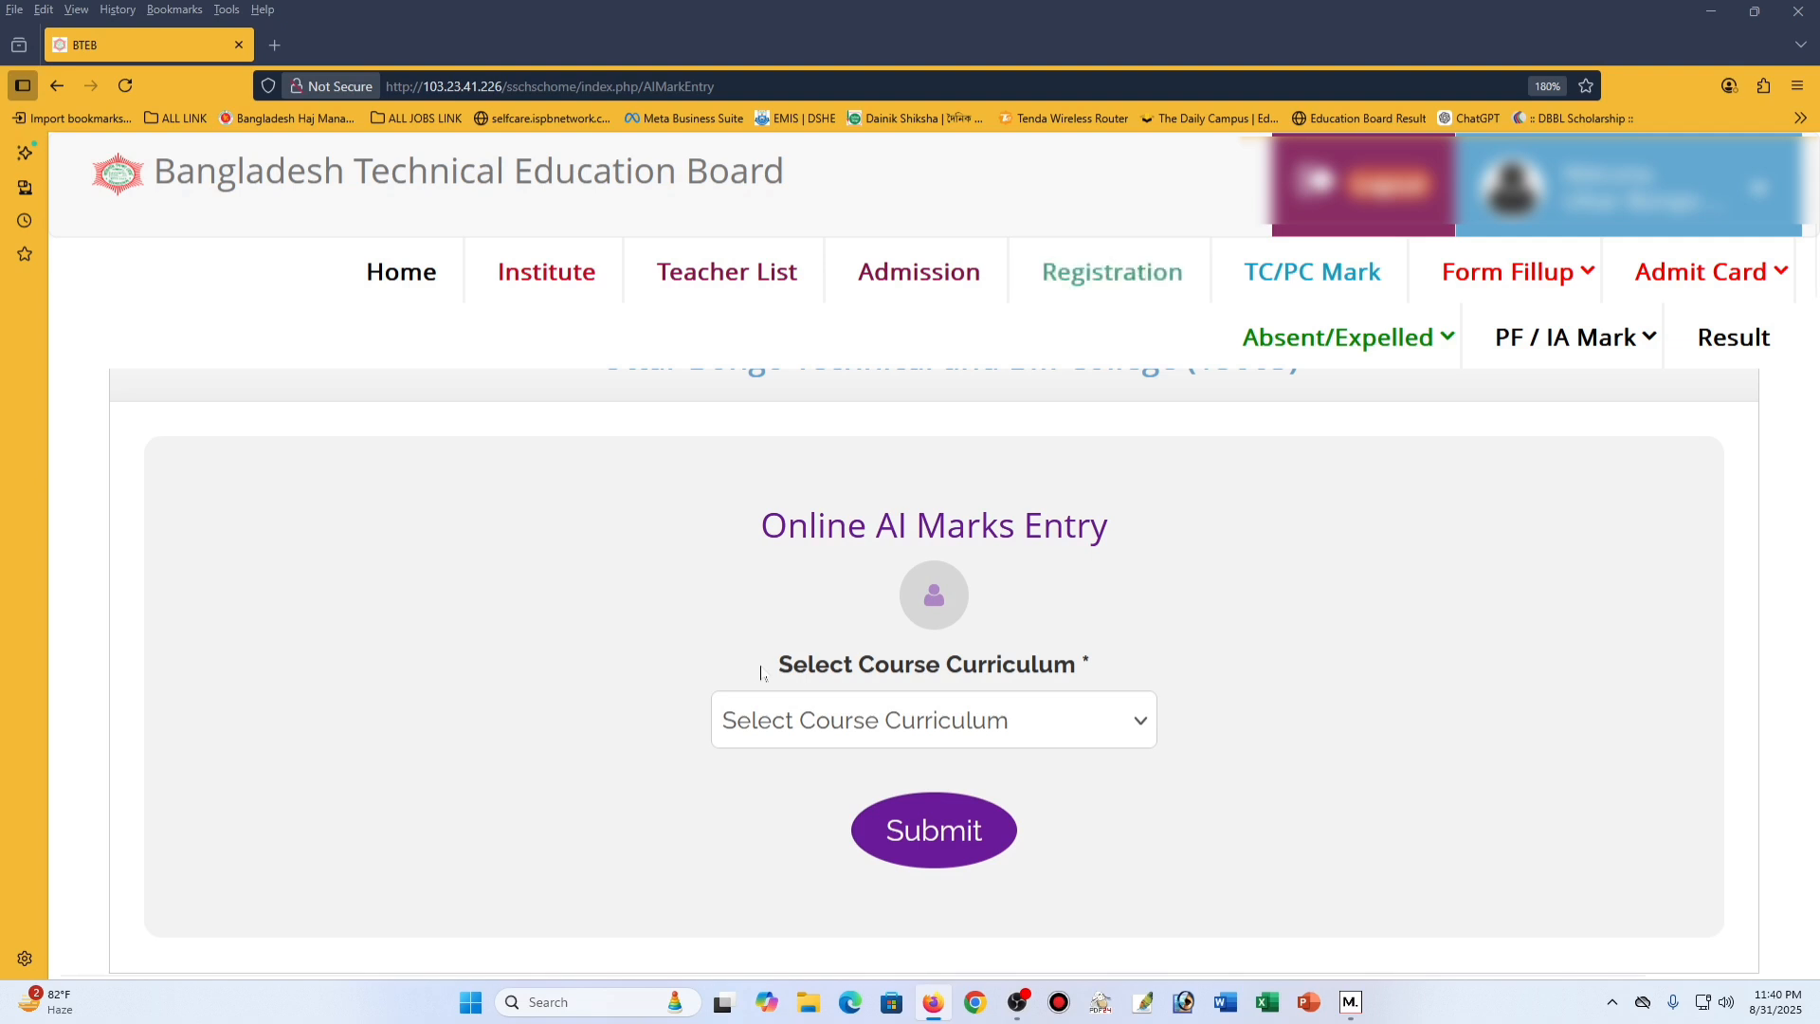
pyautogui.click(948, 736)
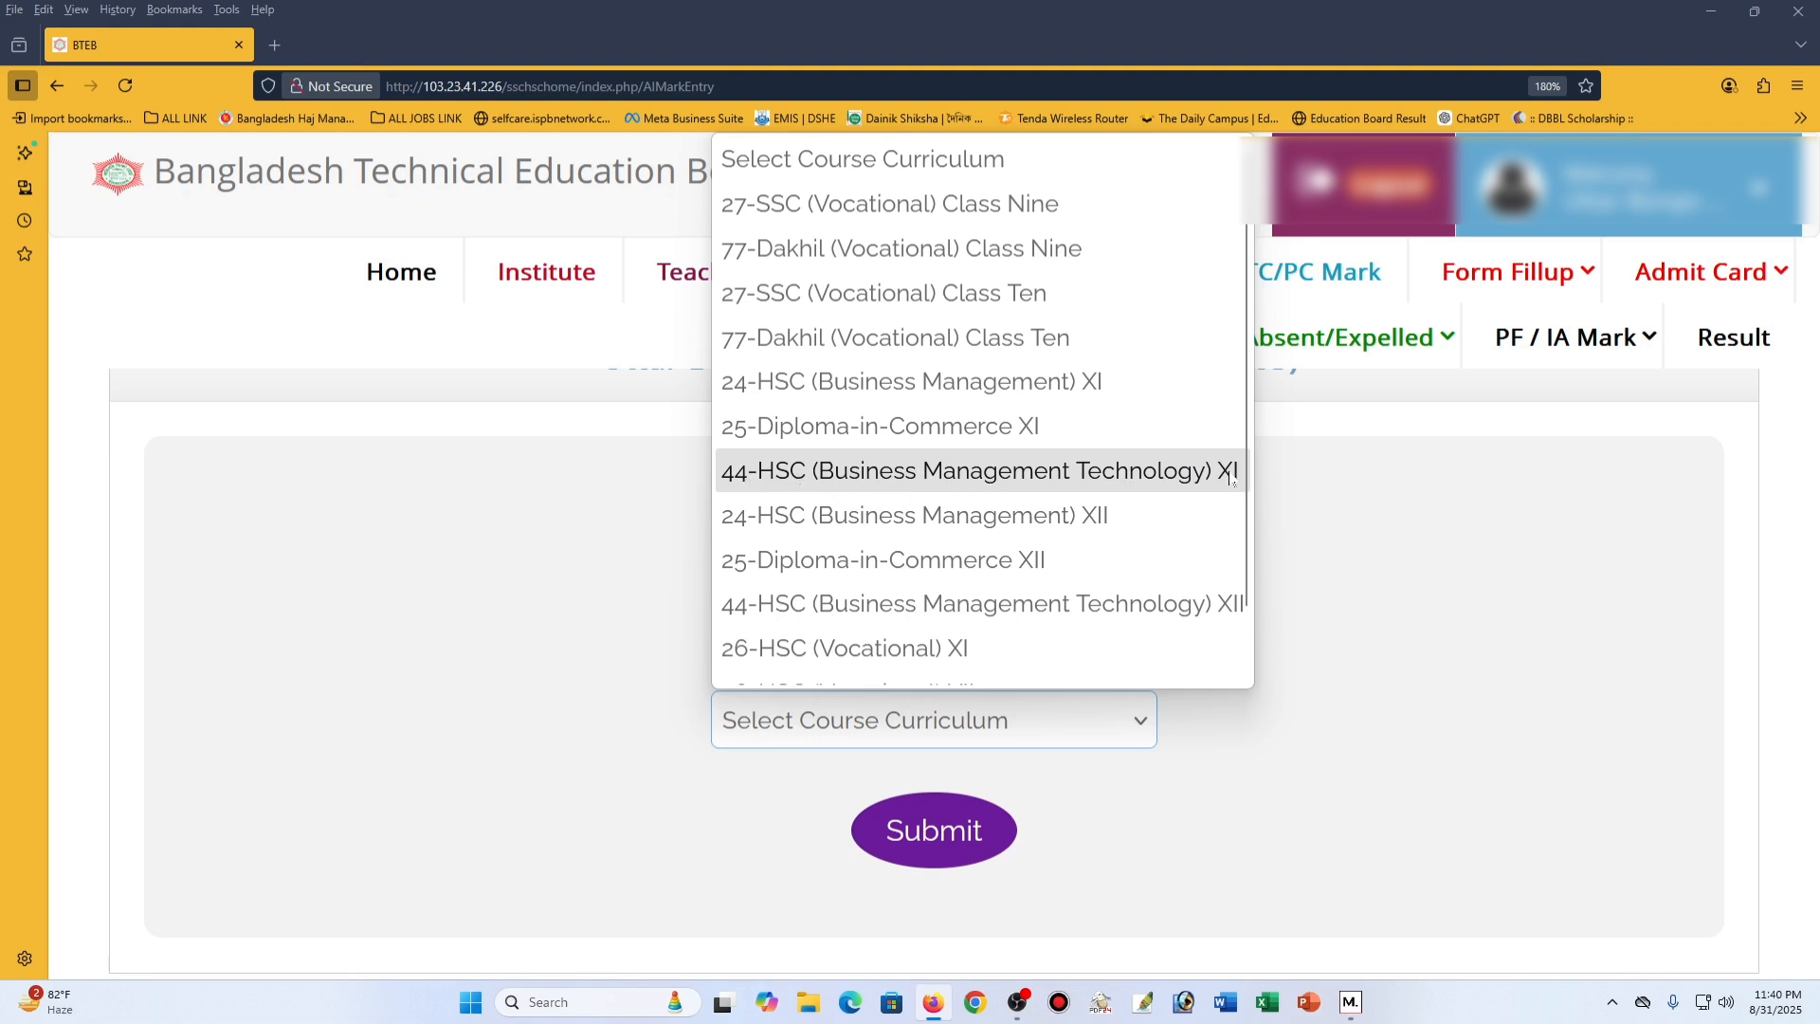
pyautogui.click(1137, 474)
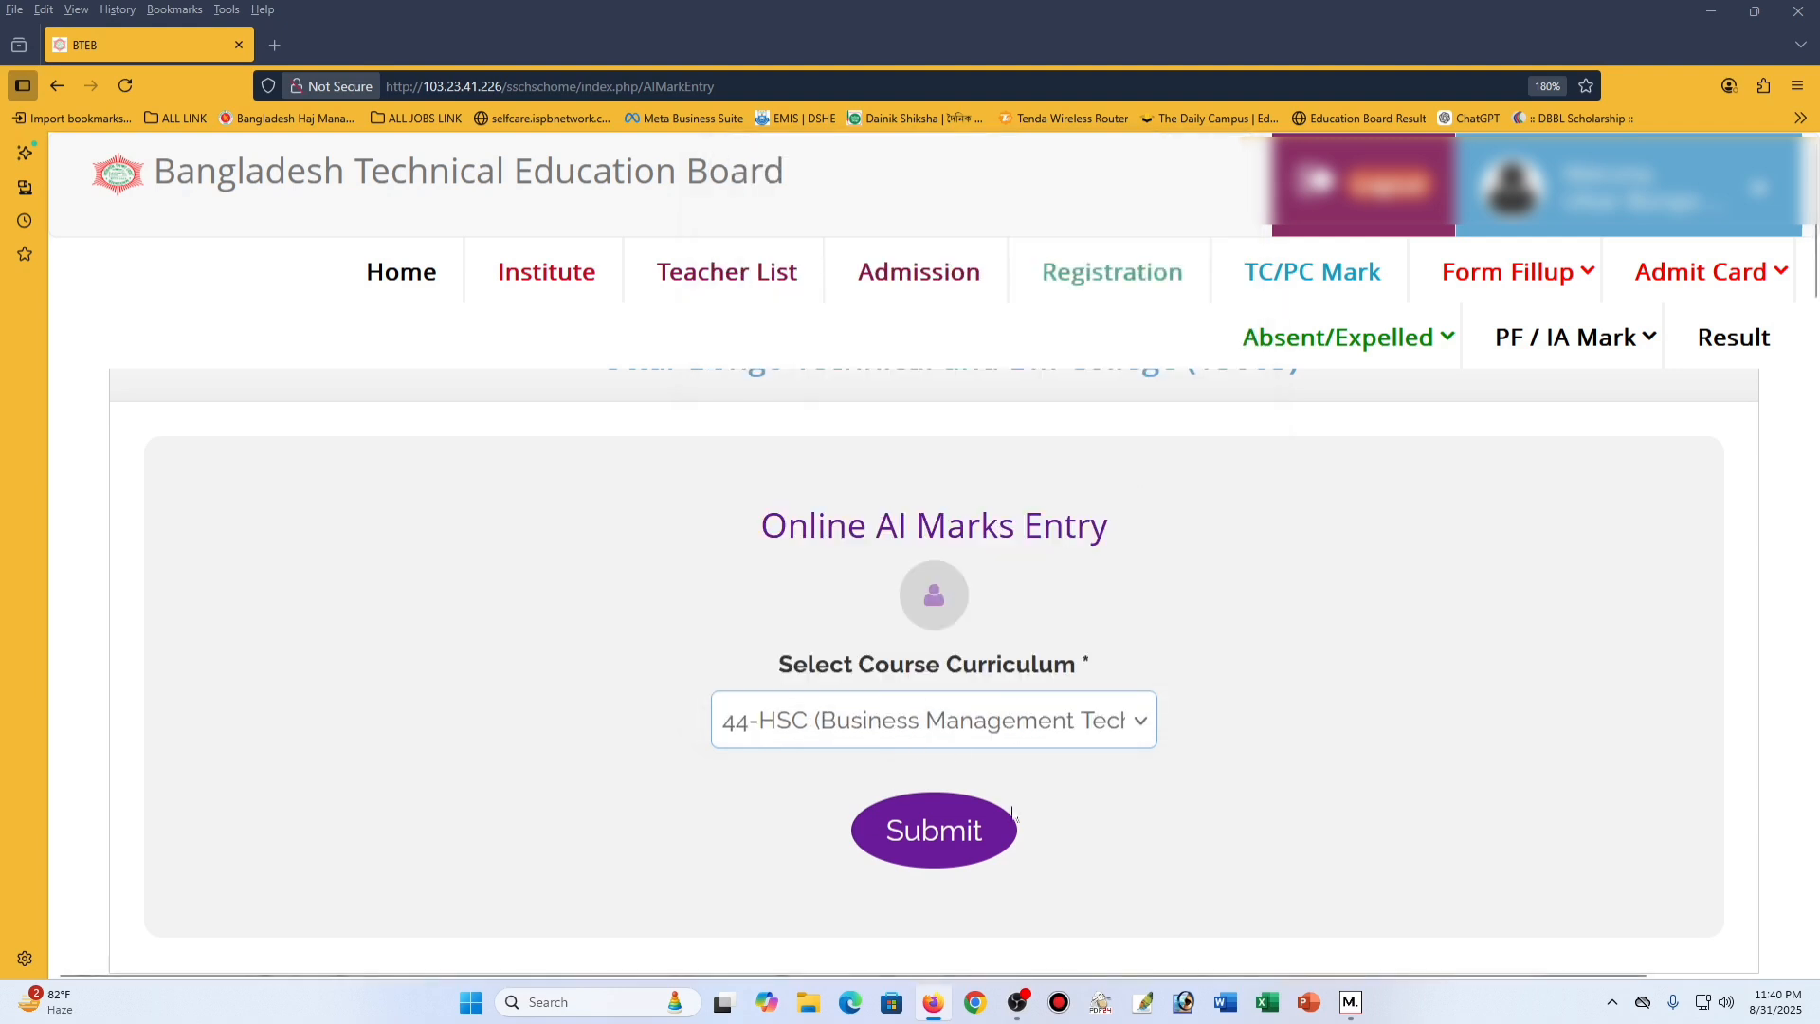
pyautogui.click(945, 846)
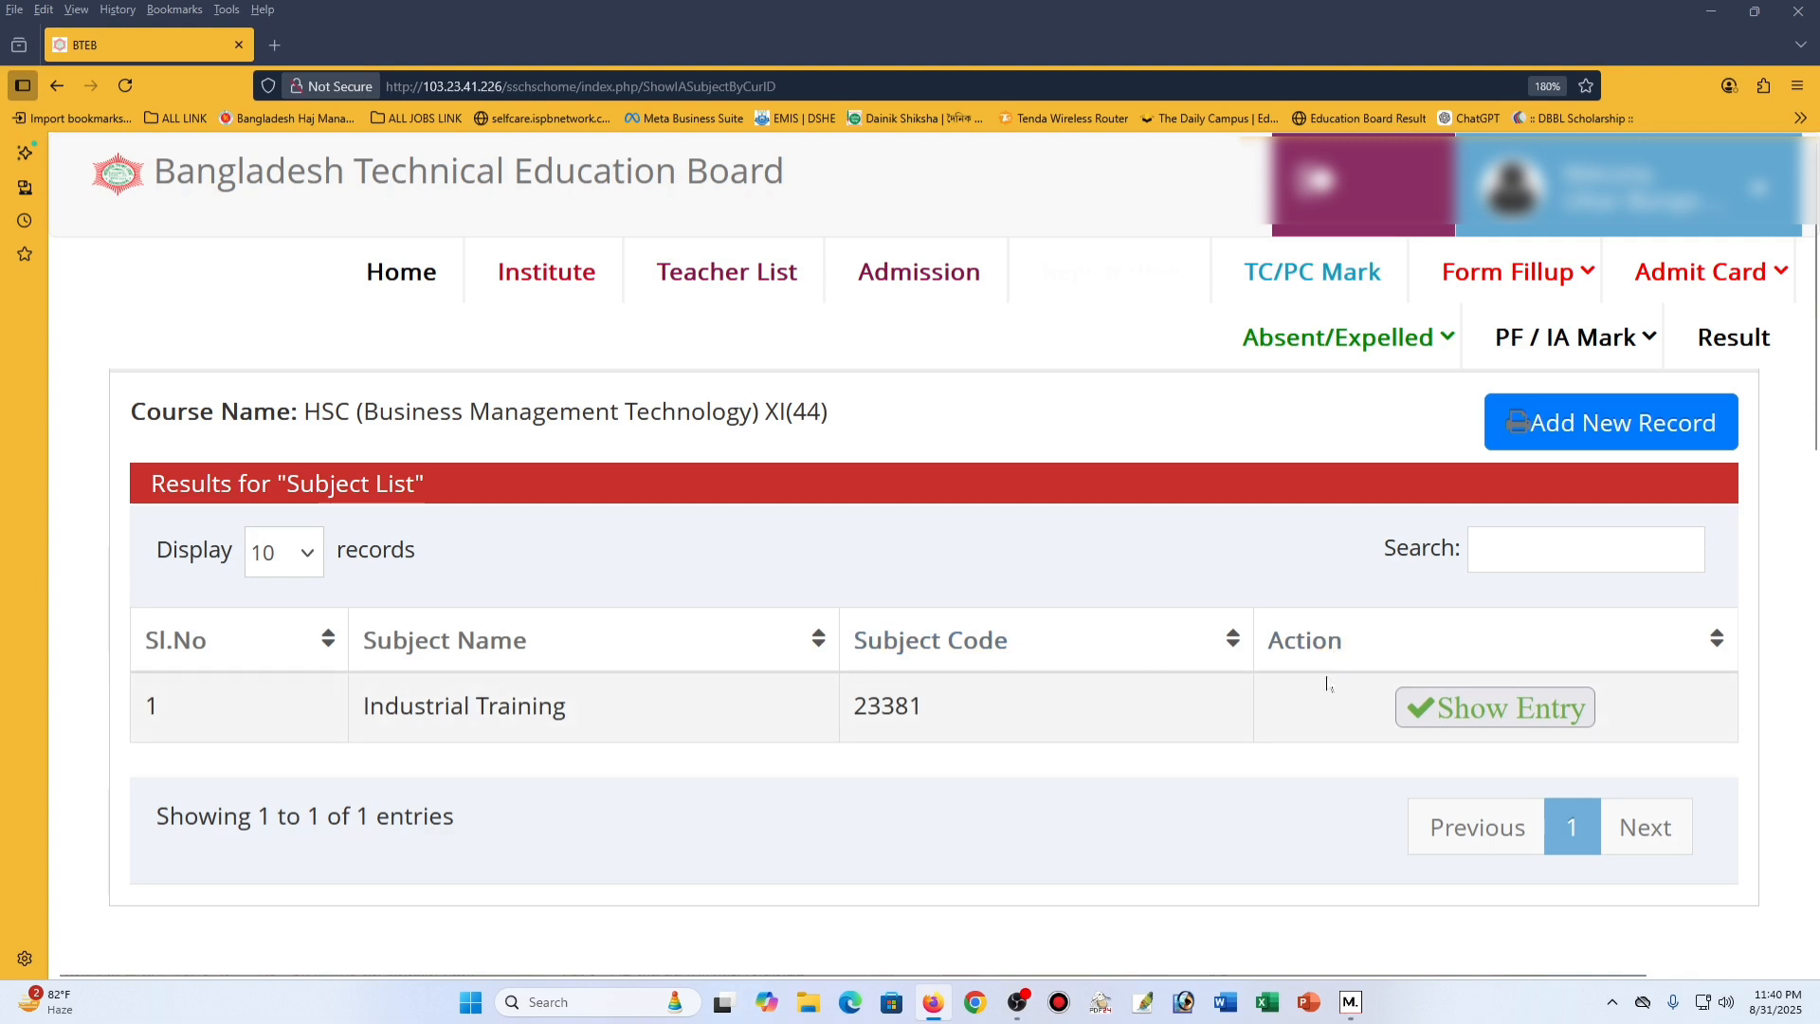
# Show the mark entry list for the Industrial Training subject and look over its student rows.
pyautogui.click(1536, 718)
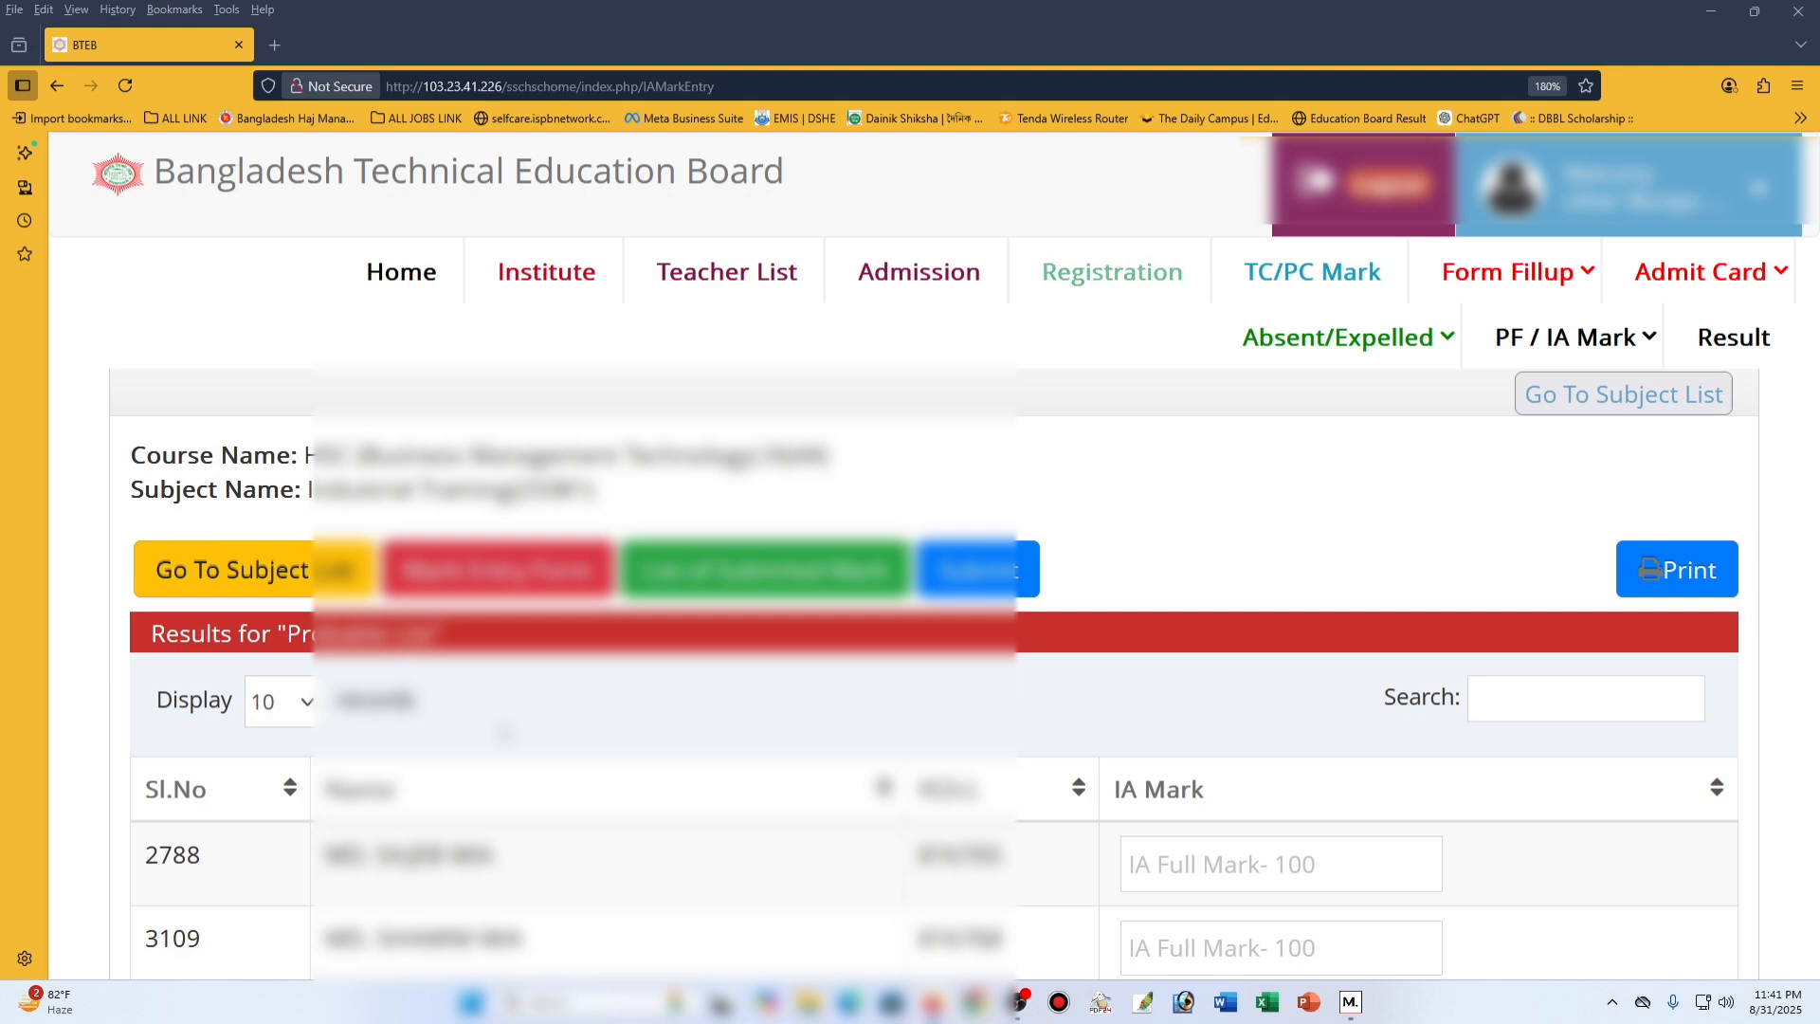
pyautogui.scroll(-4, 504, 733)
pyautogui.scroll(-2, 504, 739)
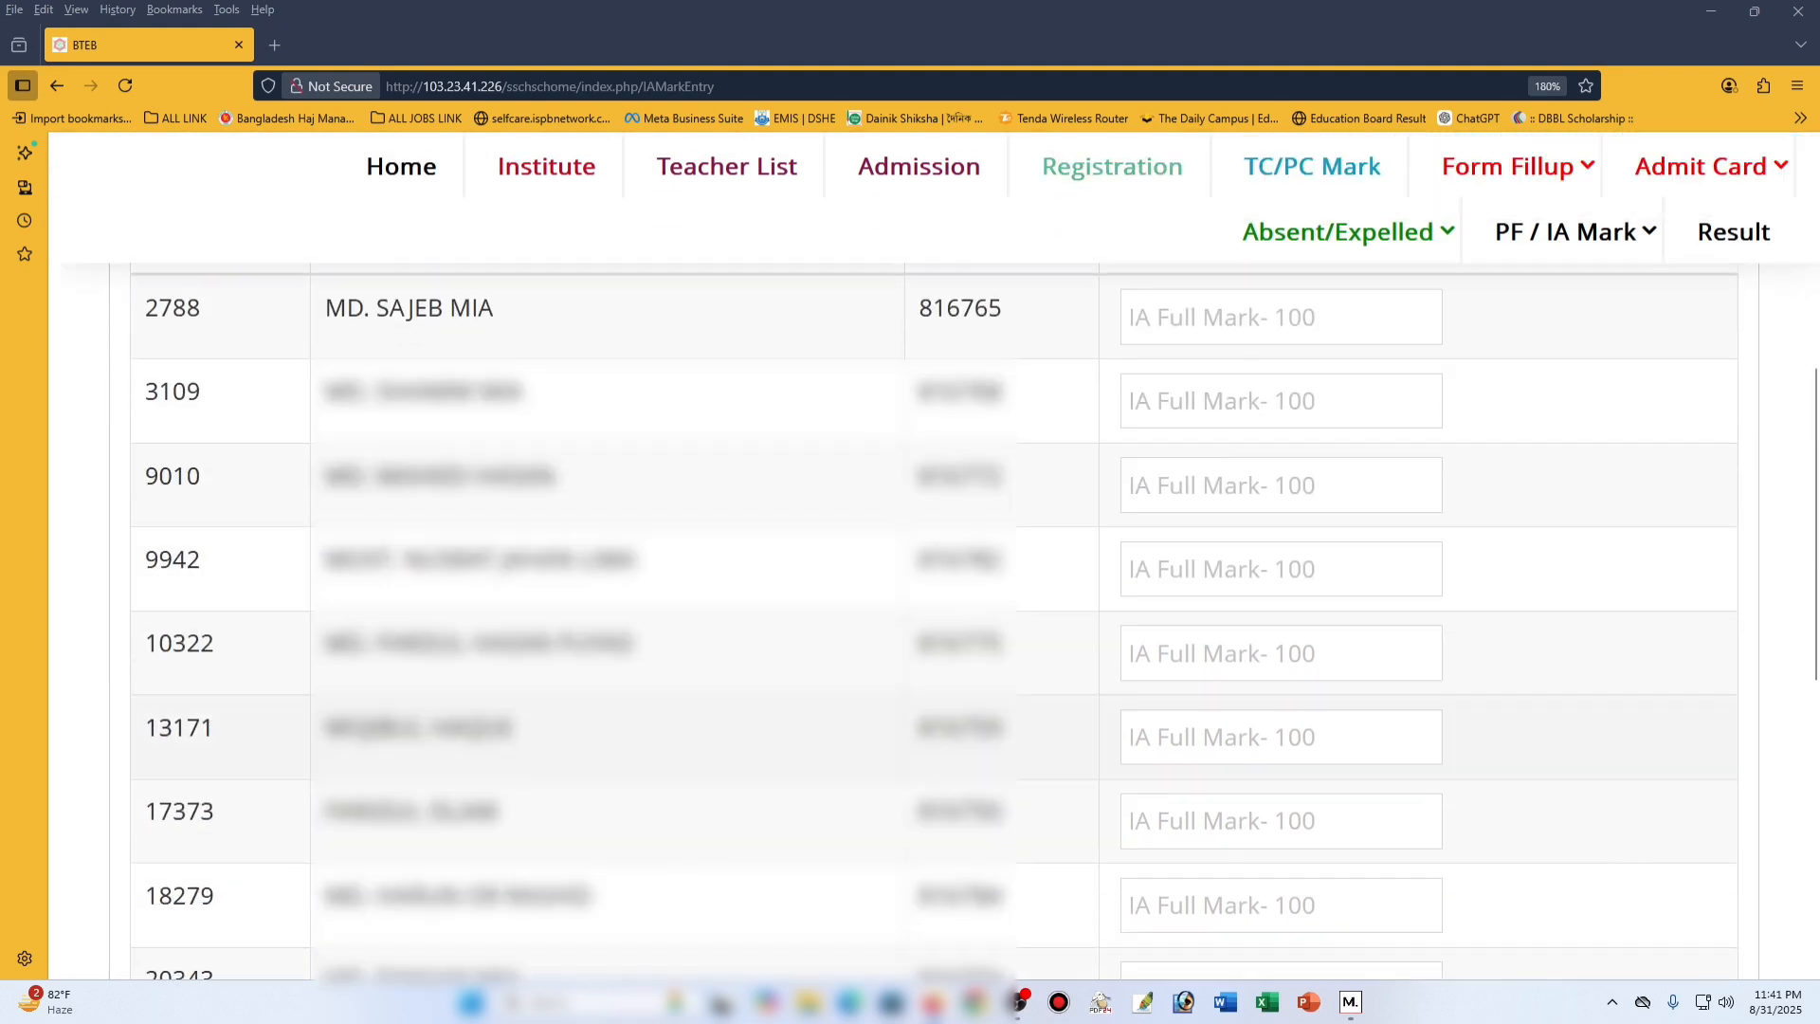
pyautogui.scroll(2, 505, 740)
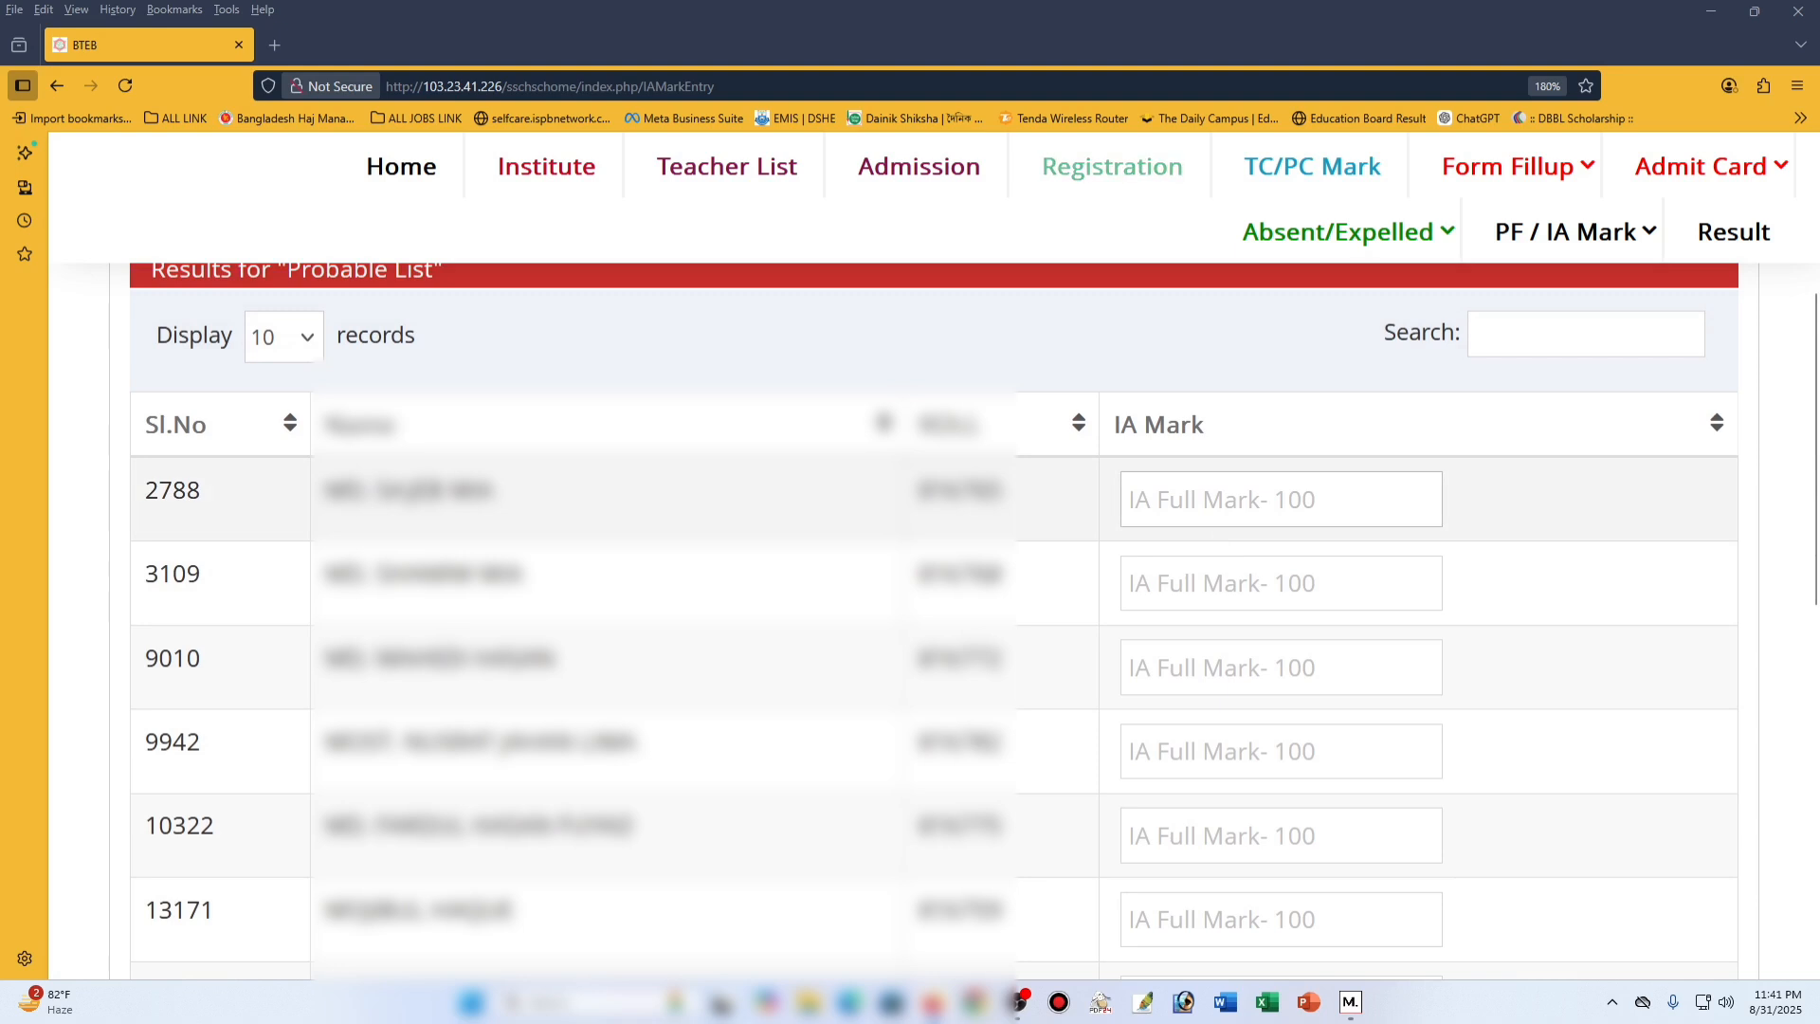
# Set the student mark entry list to display 100 records.
pyautogui.click(1174, 503)
pyautogui.hotkey('ctrl', '-')
pyautogui.hotkey('ctrl', '-')
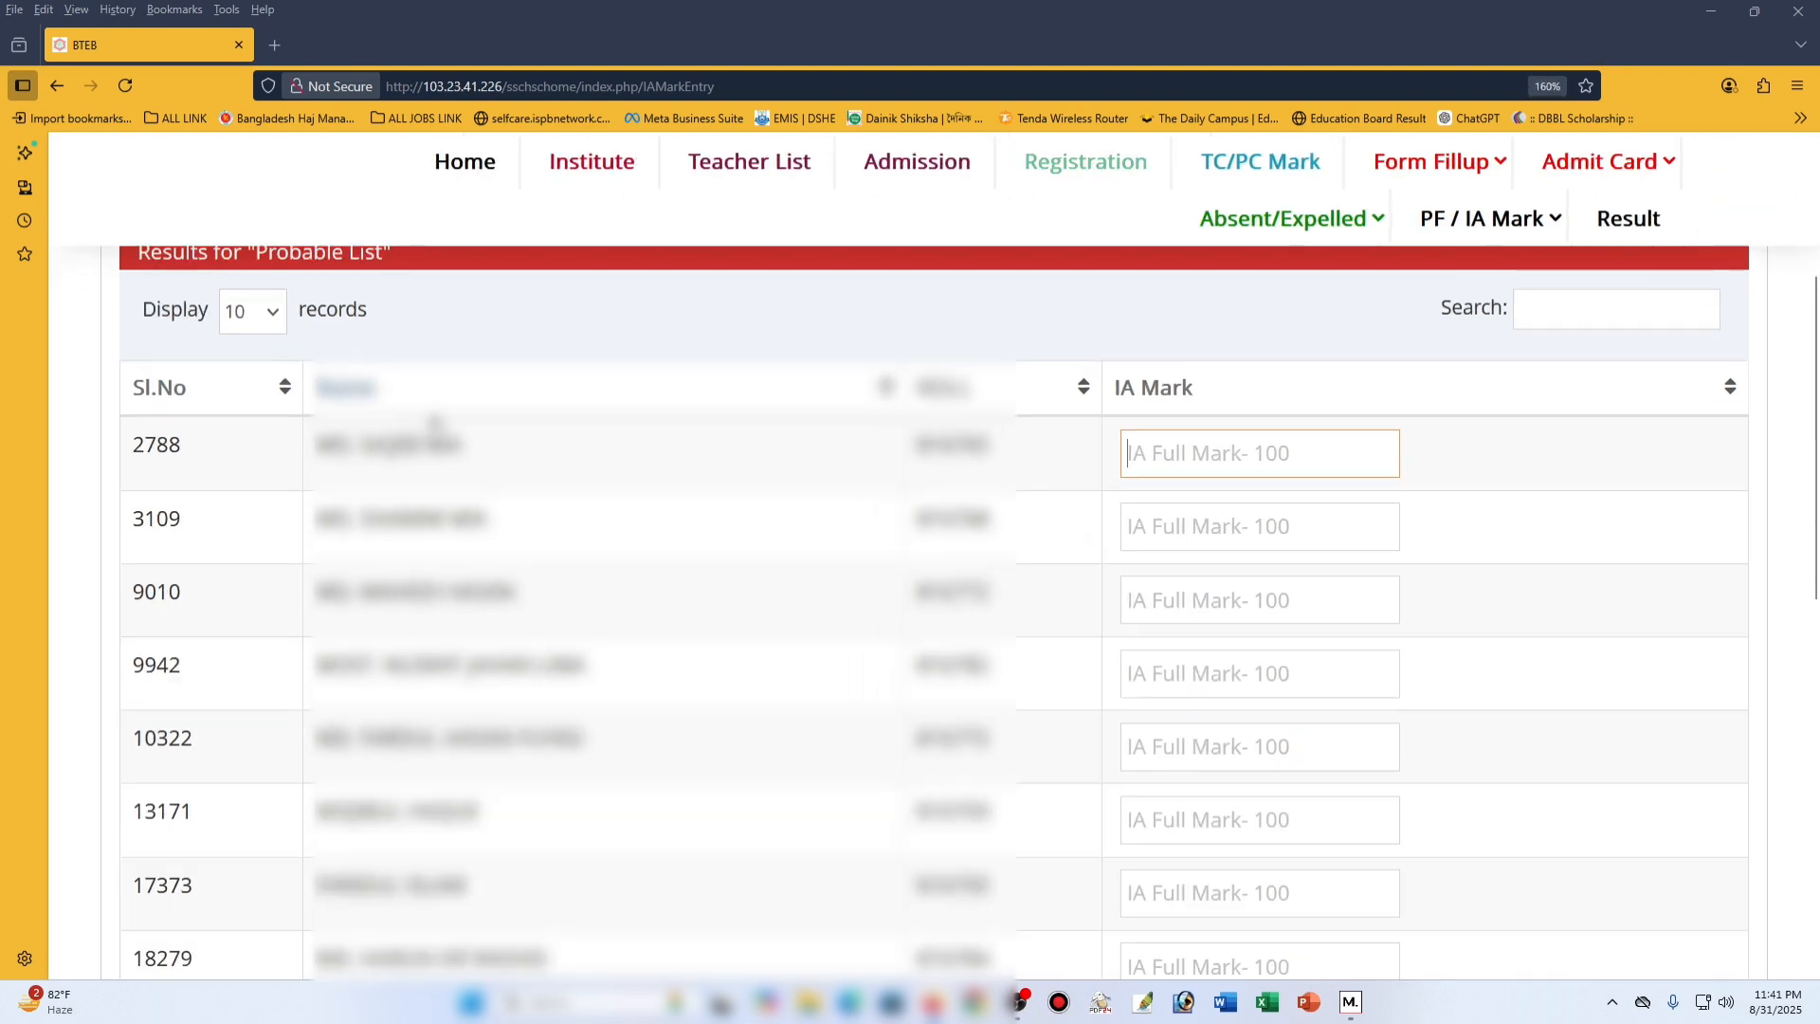
pyautogui.hotkey('ctrl', '-')
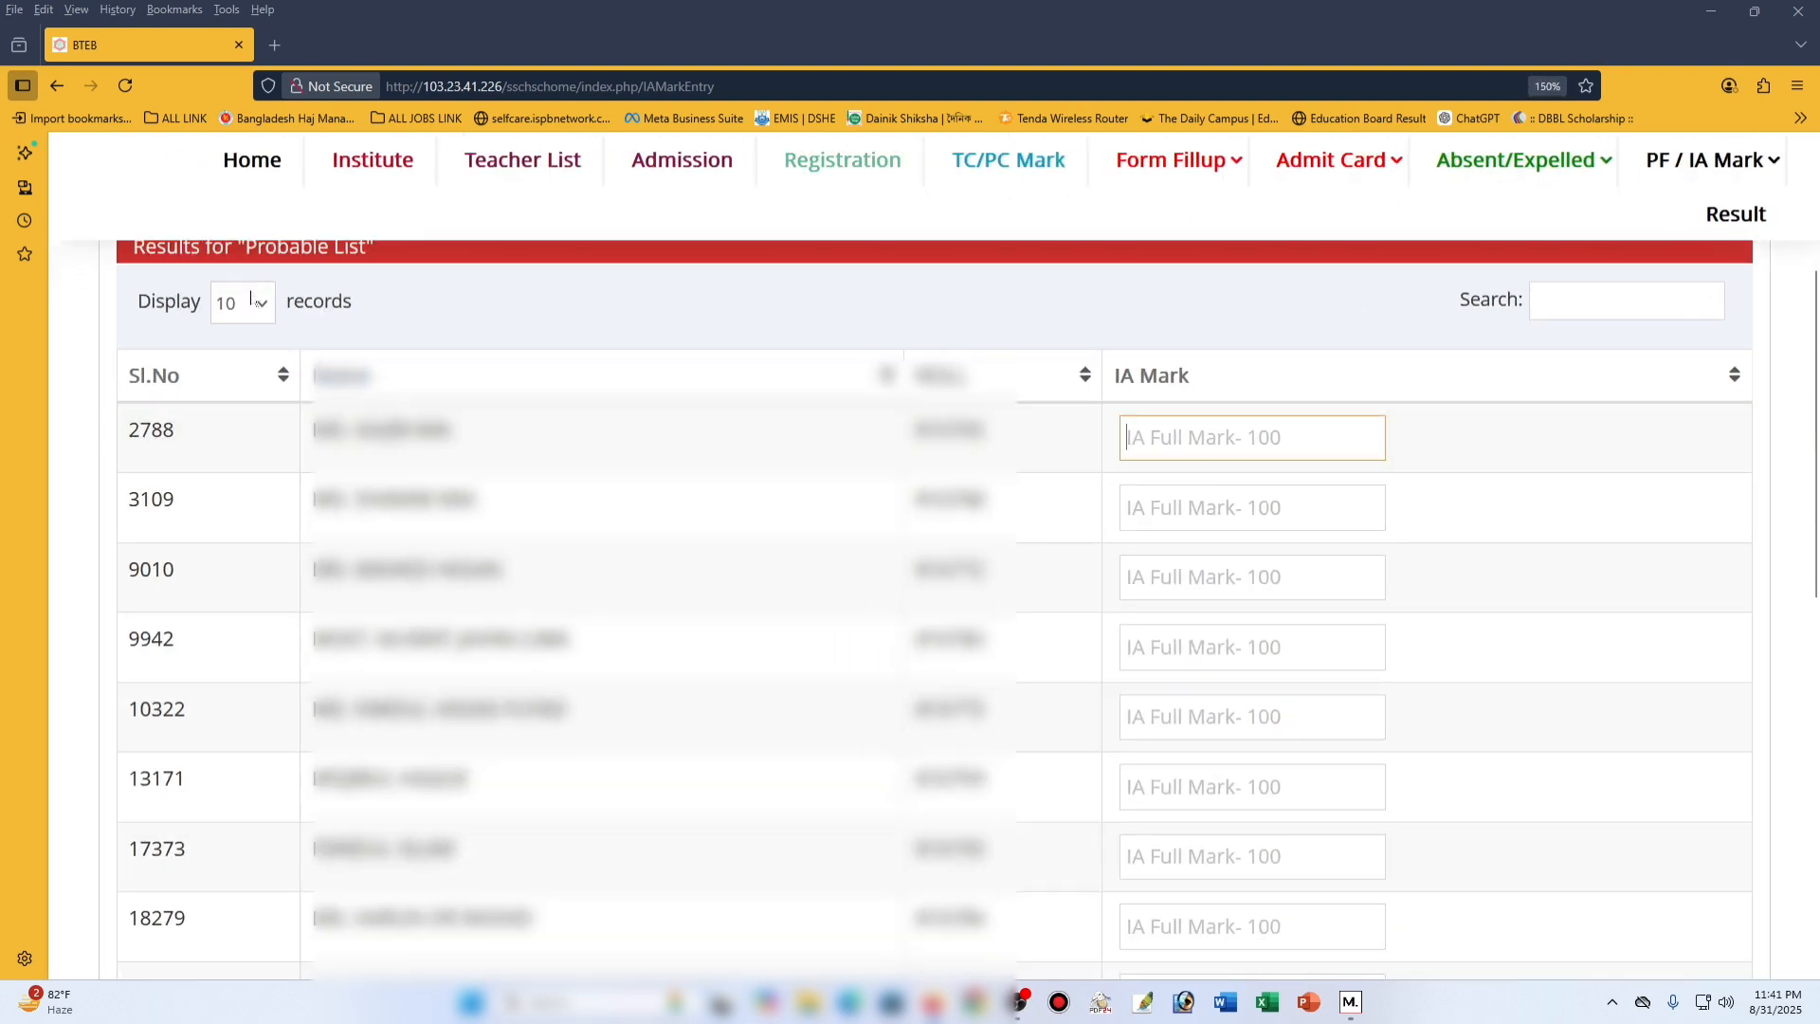
pyautogui.click(252, 299)
pyautogui.click(241, 465)
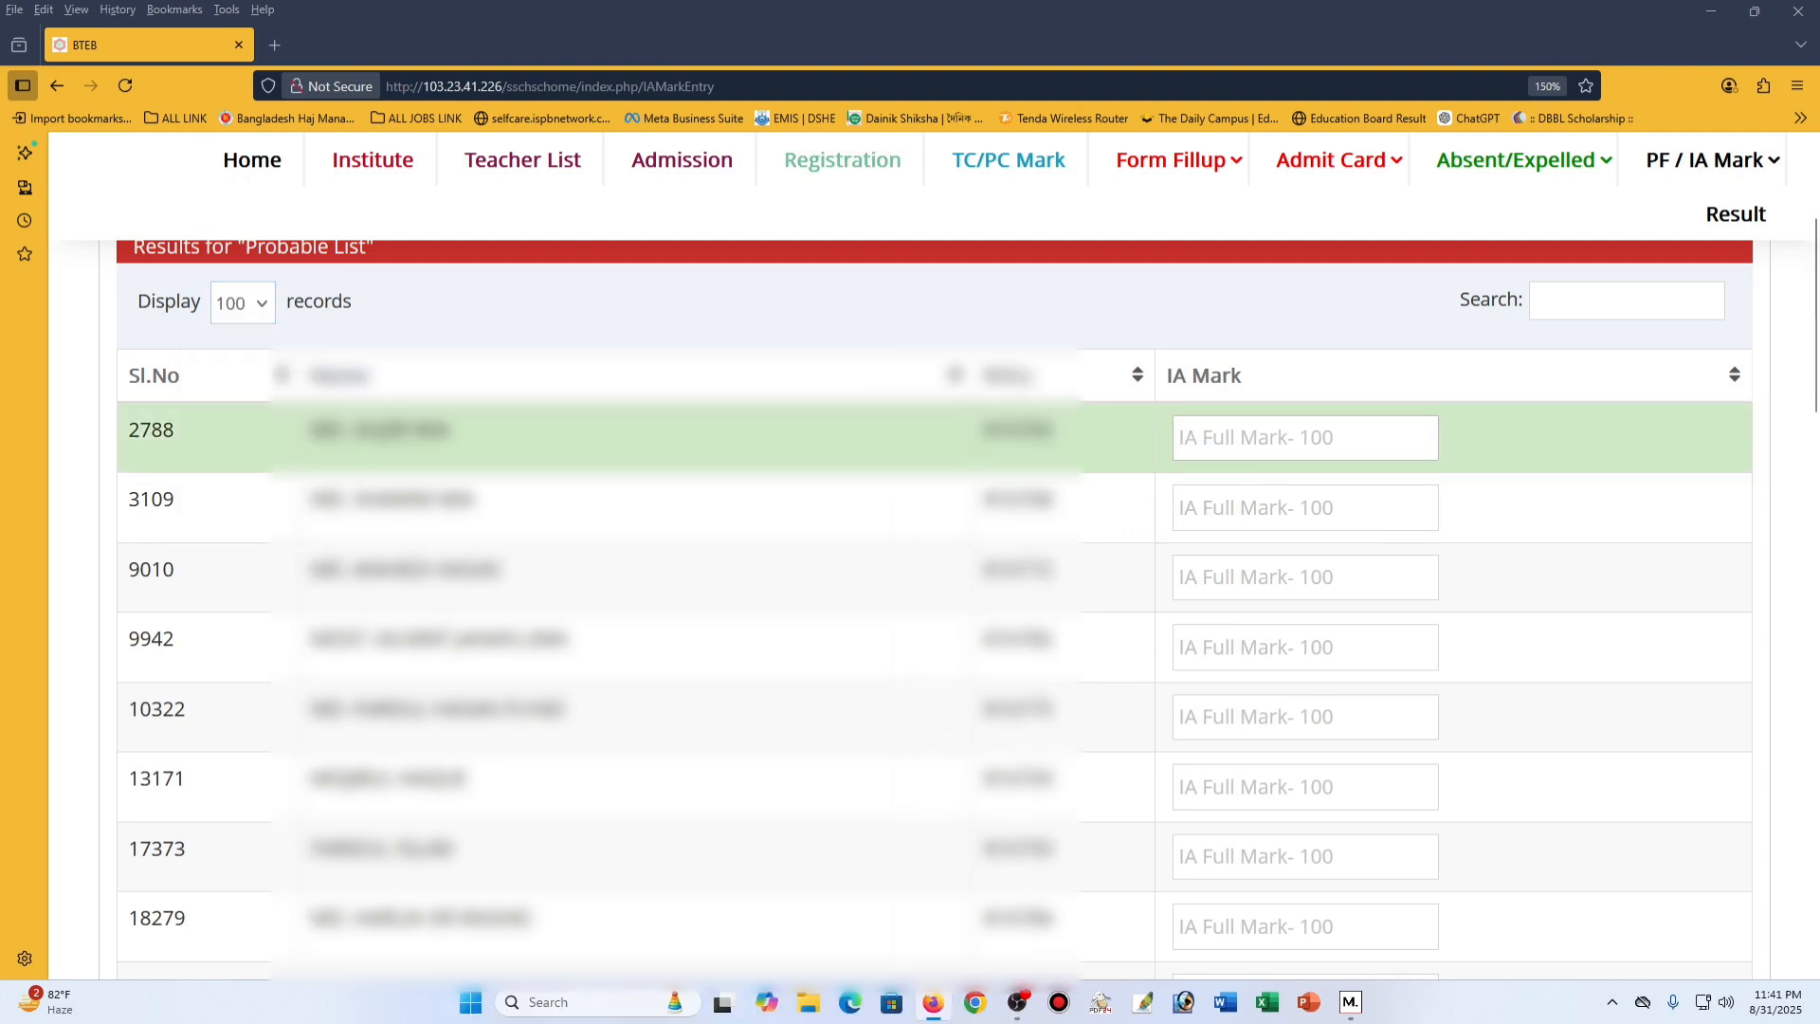
# Enter 99 as the IA mark for every listed student, from the first row through the last row.
pyautogui.click(1346, 439)
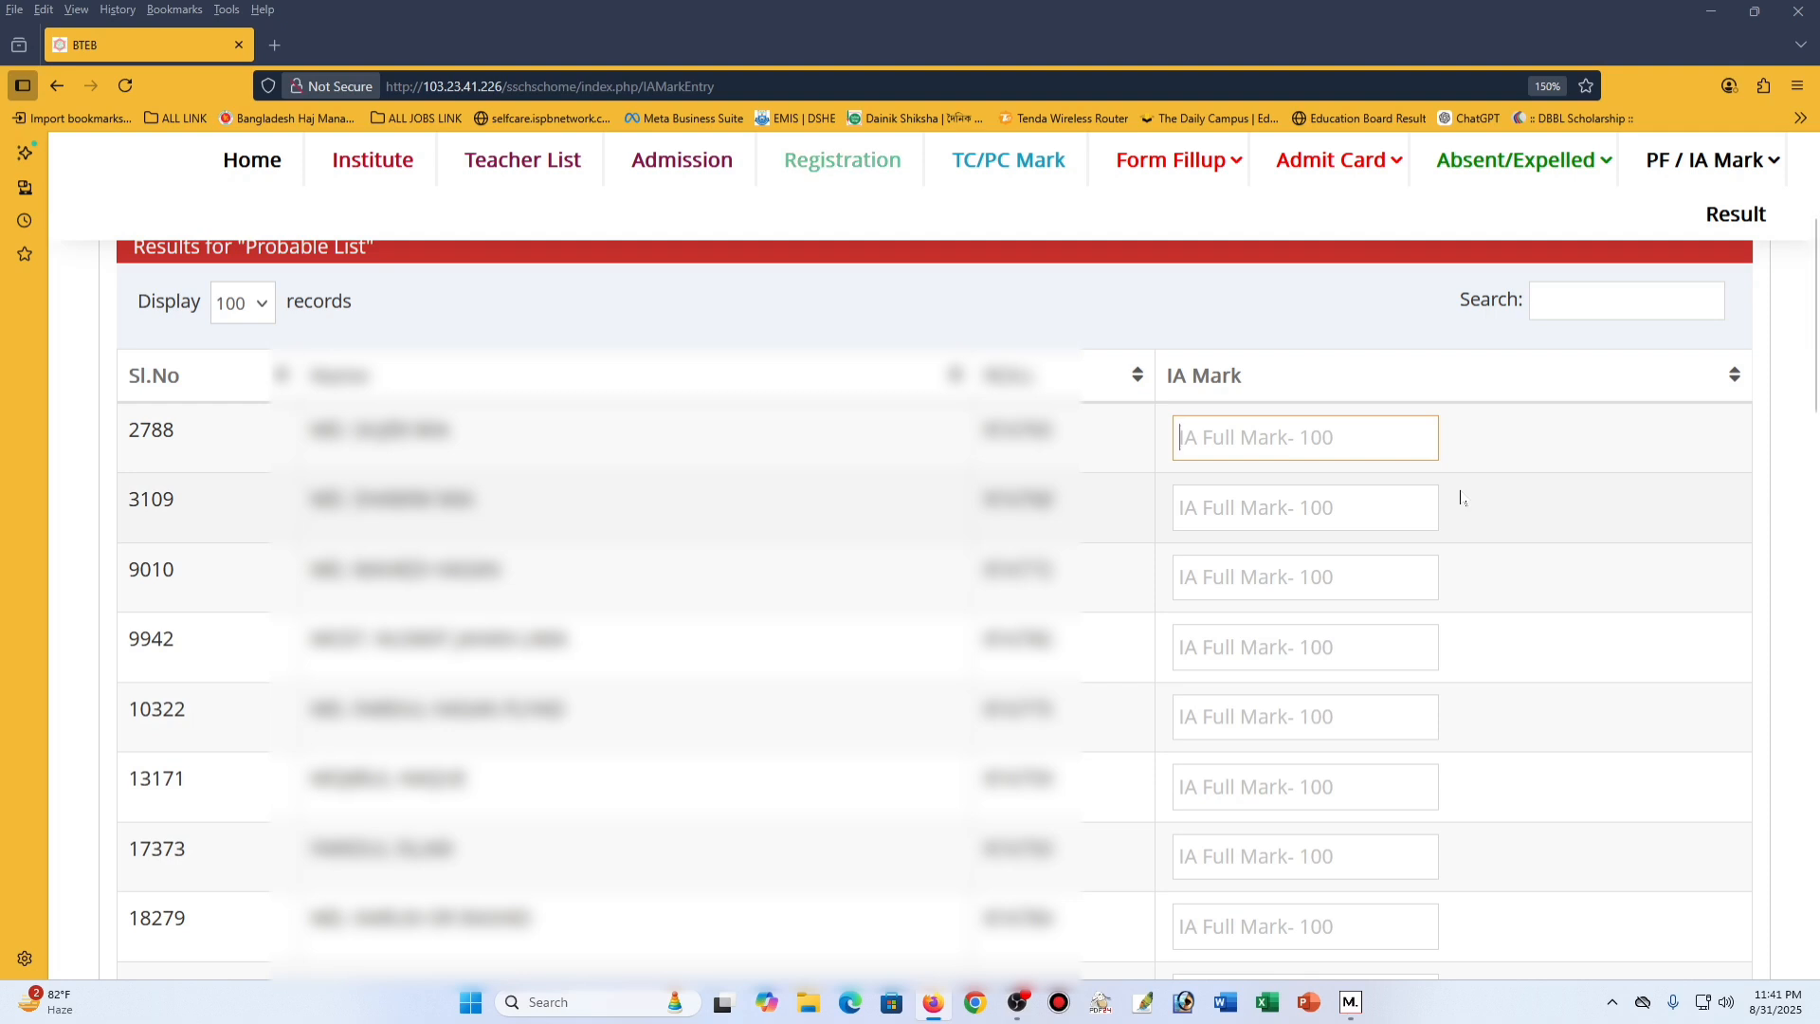
pyautogui.write('9')
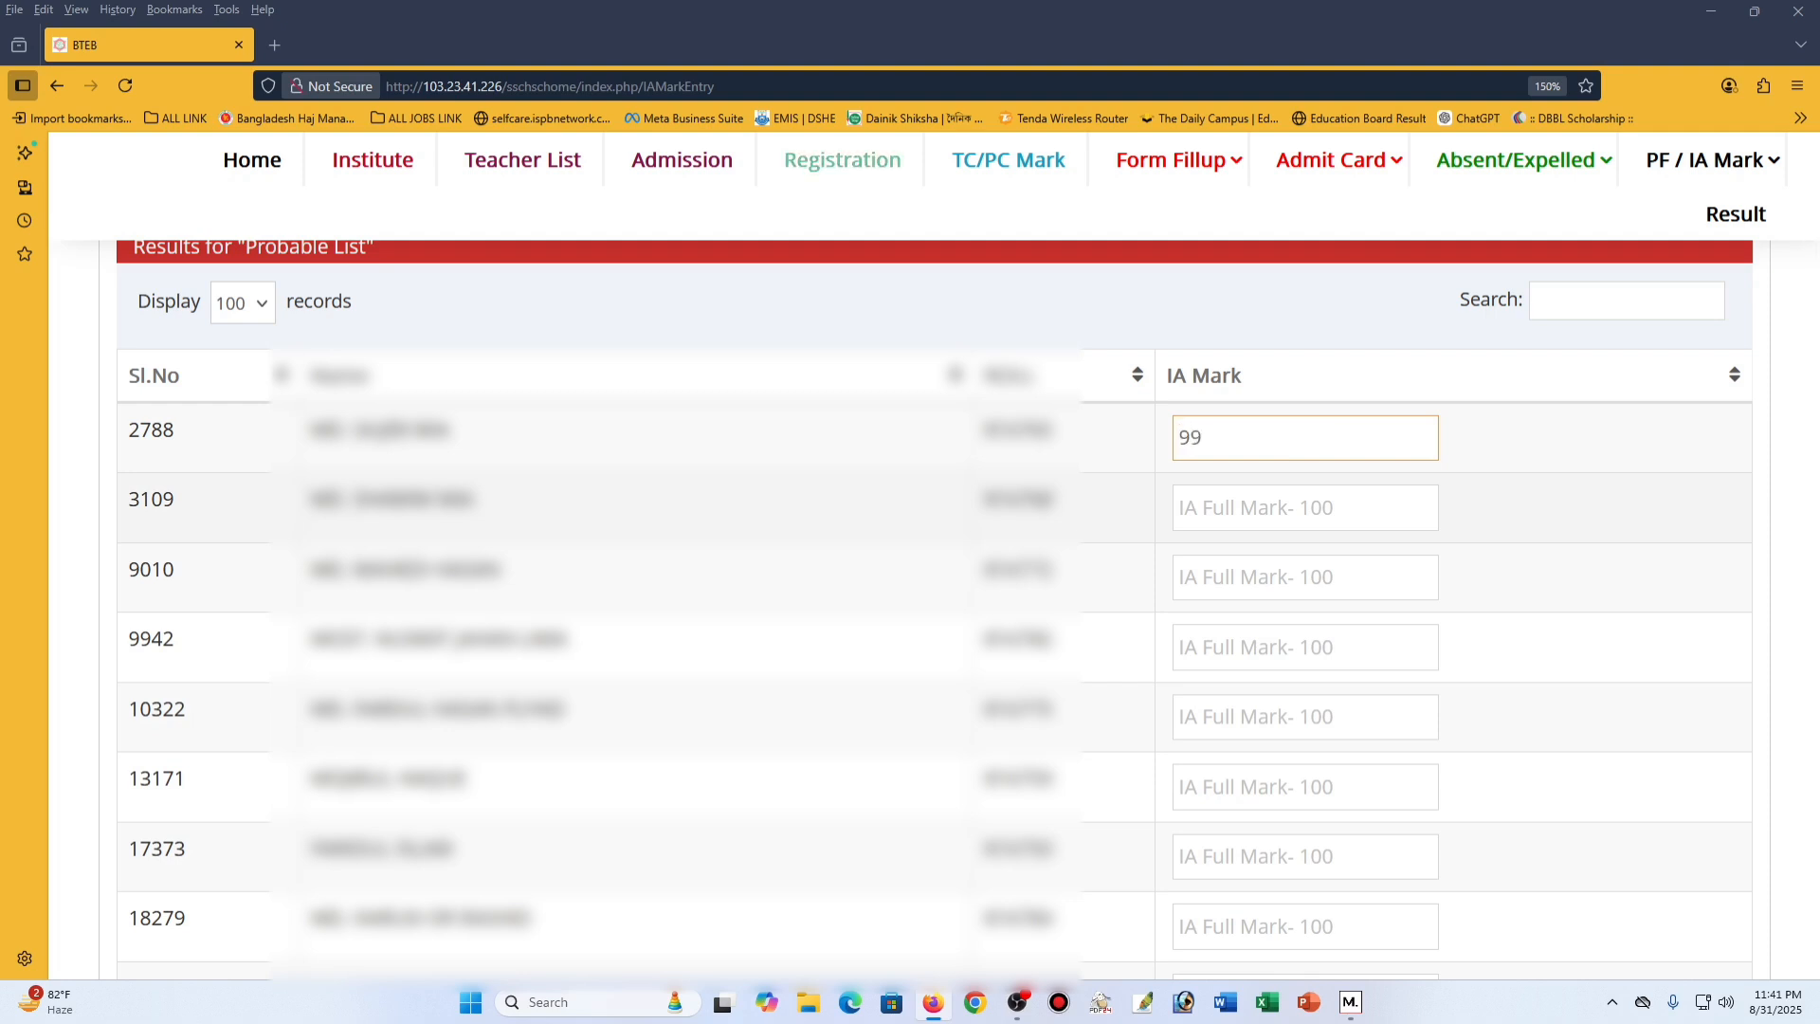
pyautogui.write('9')
pyautogui.press('Tab')
pyautogui.write('9')
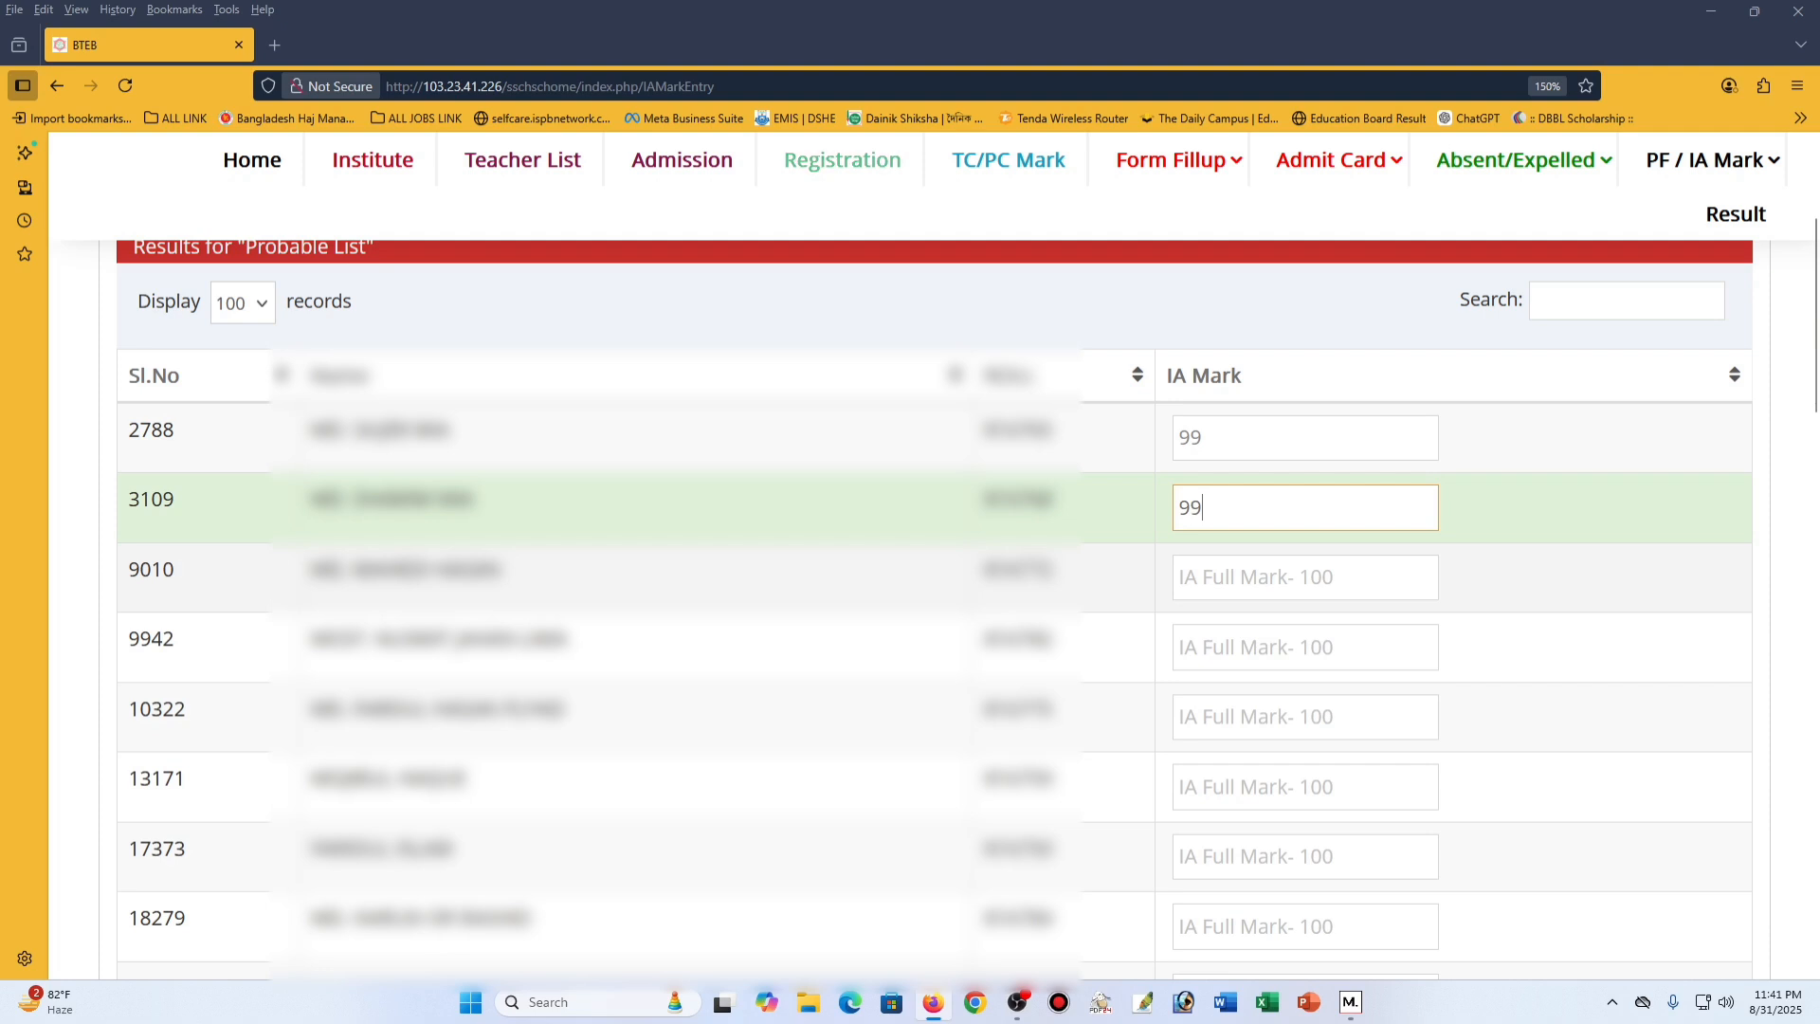
pyautogui.press('Tab')
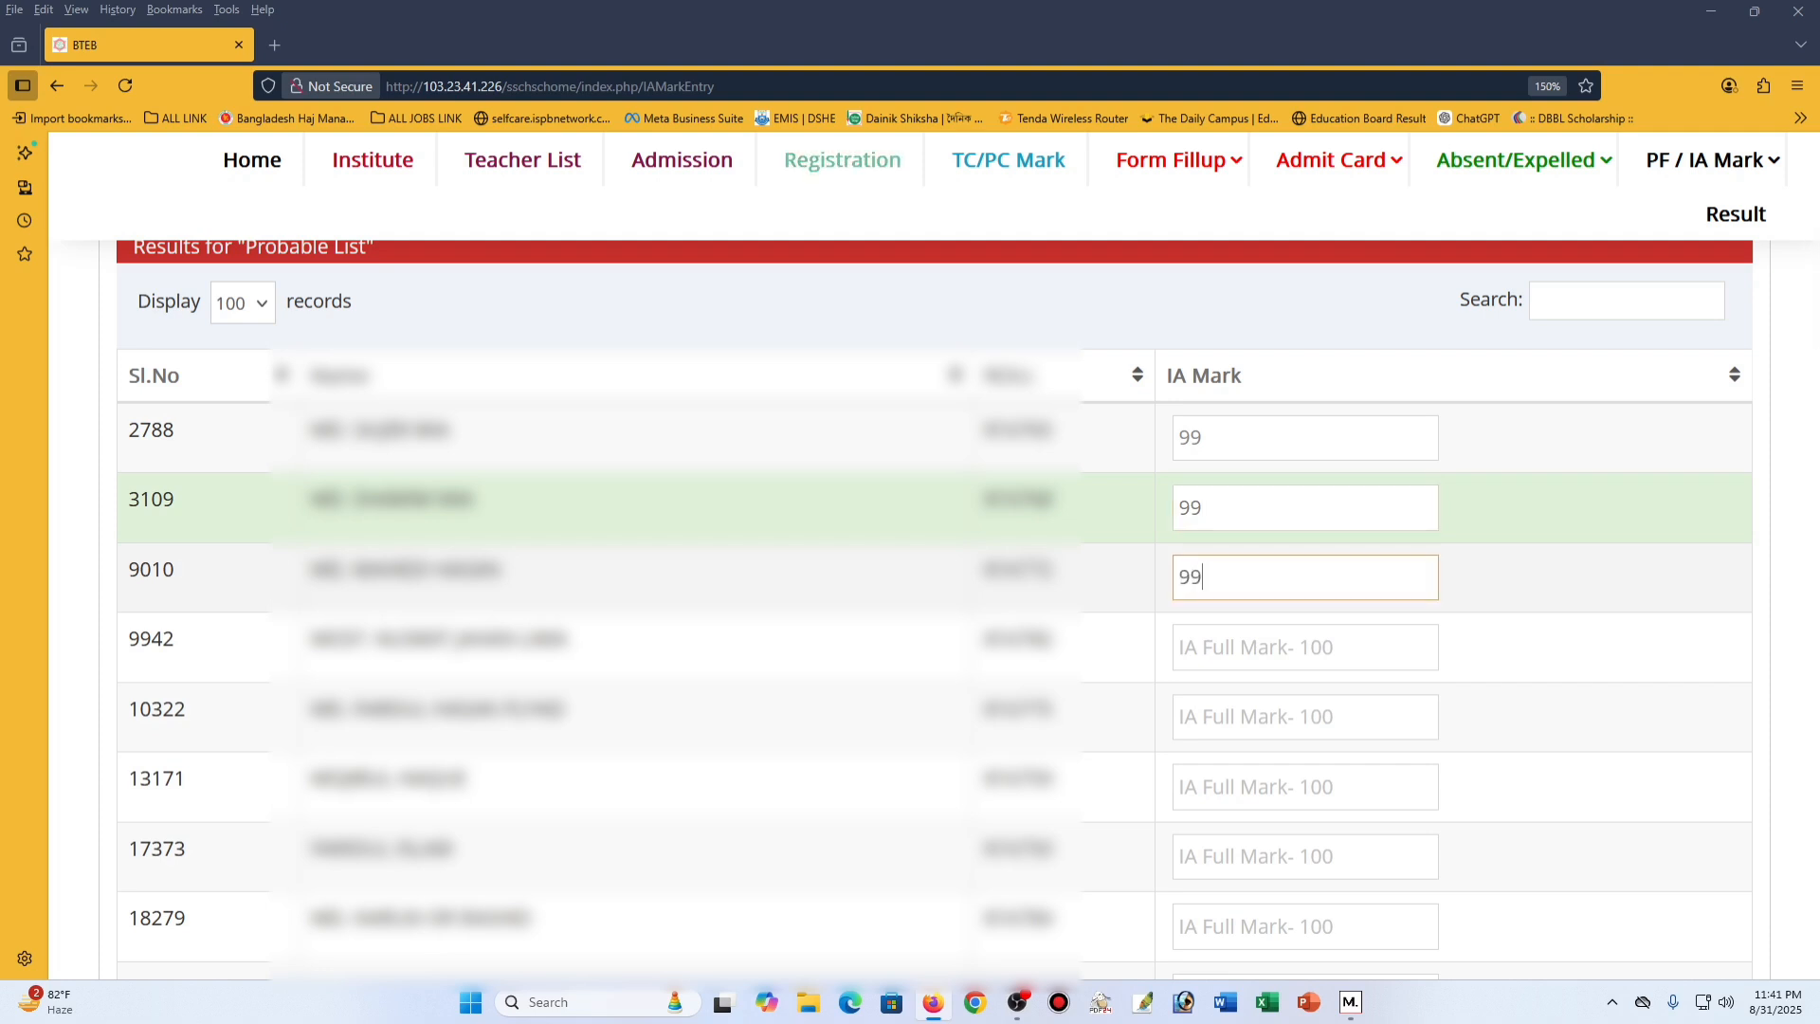
pyautogui.press('Tab')
pyautogui.write('99')
pyautogui.press('Tab')
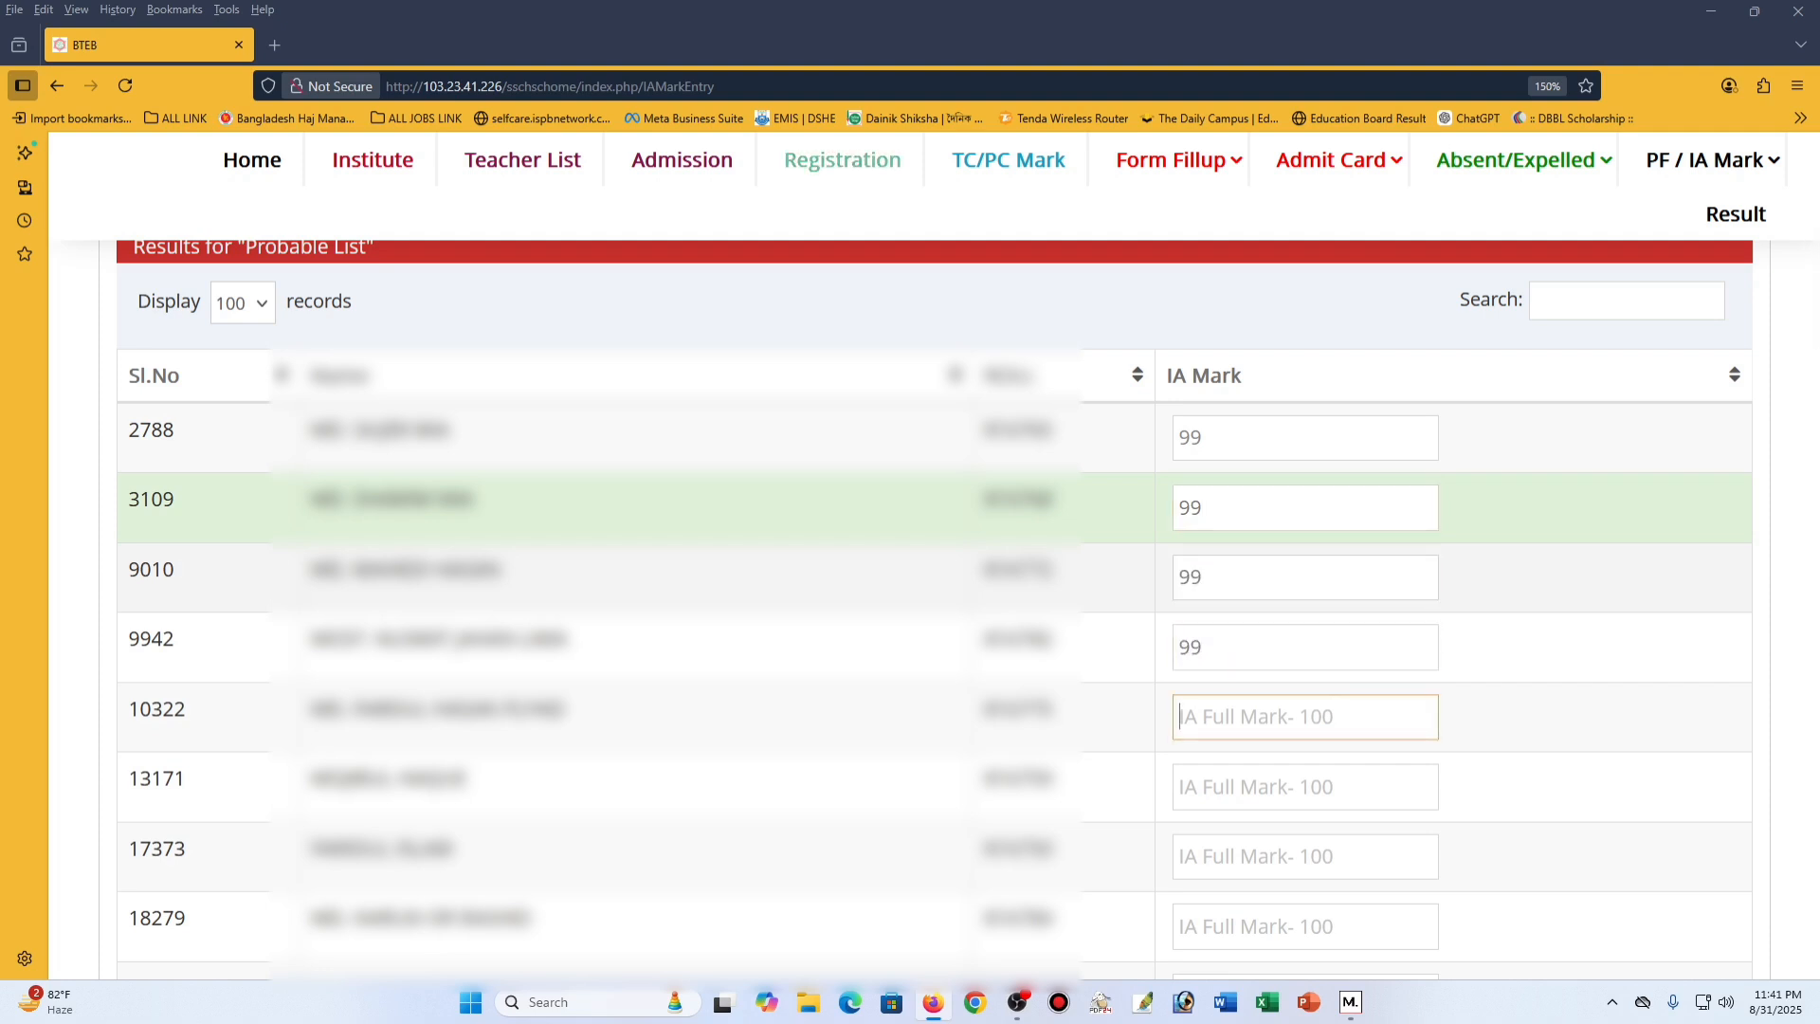
pyautogui.write('99')
pyautogui.press('Tab')
pyautogui.write('99')
pyautogui.press('Tab')
pyautogui.write('99')
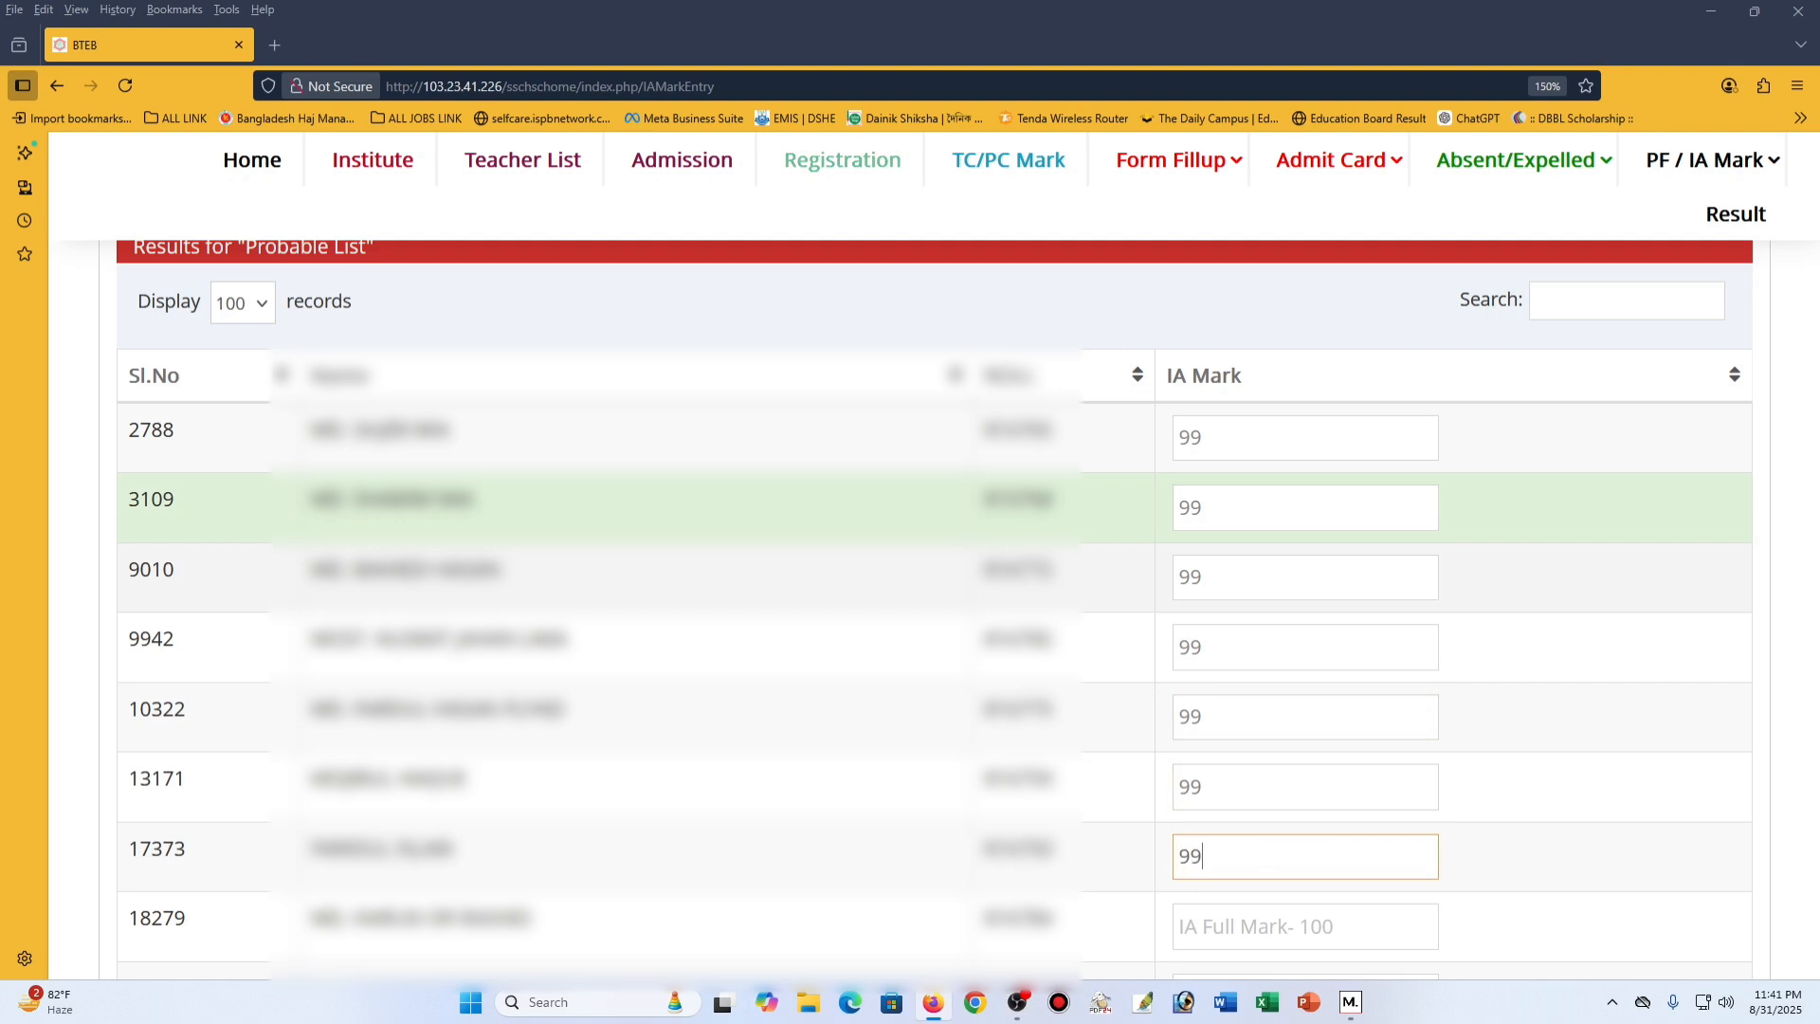
pyautogui.press('Tab')
pyautogui.write('99')
pyautogui.press('Tab')
pyautogui.write('9')
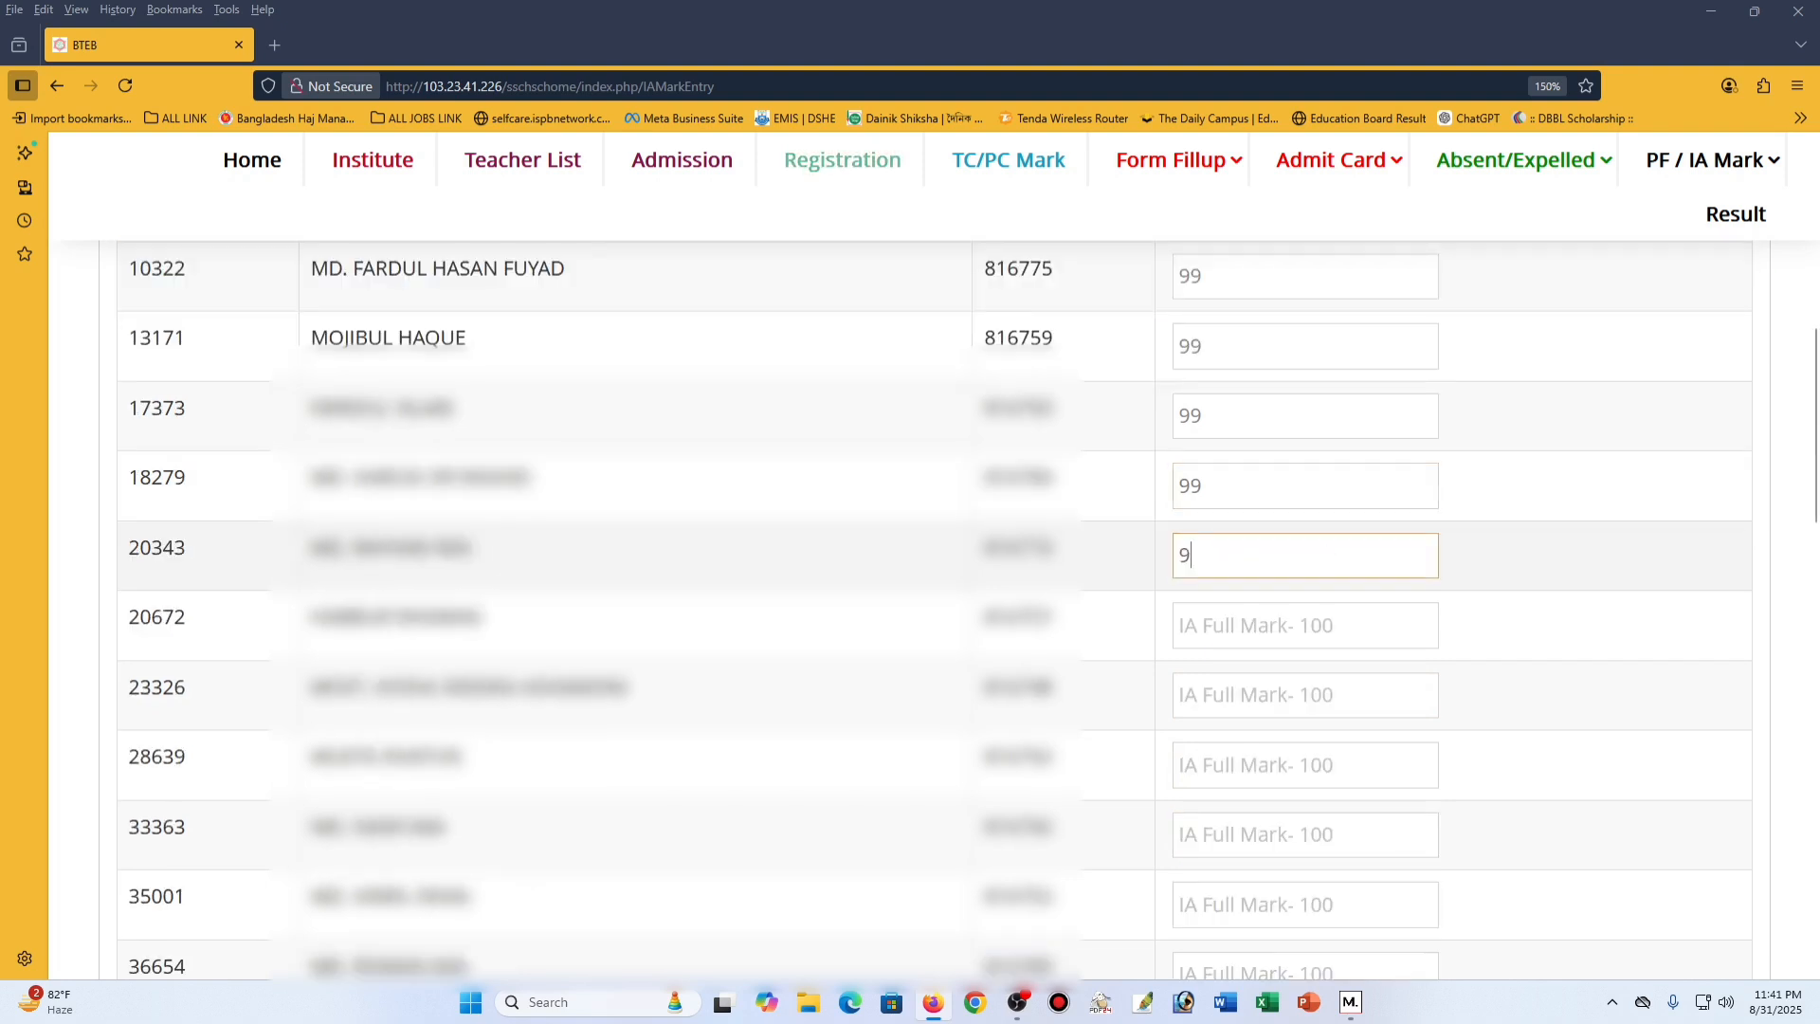
pyautogui.write('9')
pyautogui.press('Tab')
pyautogui.write('99')
pyautogui.press('Tab')
pyautogui.write('99')
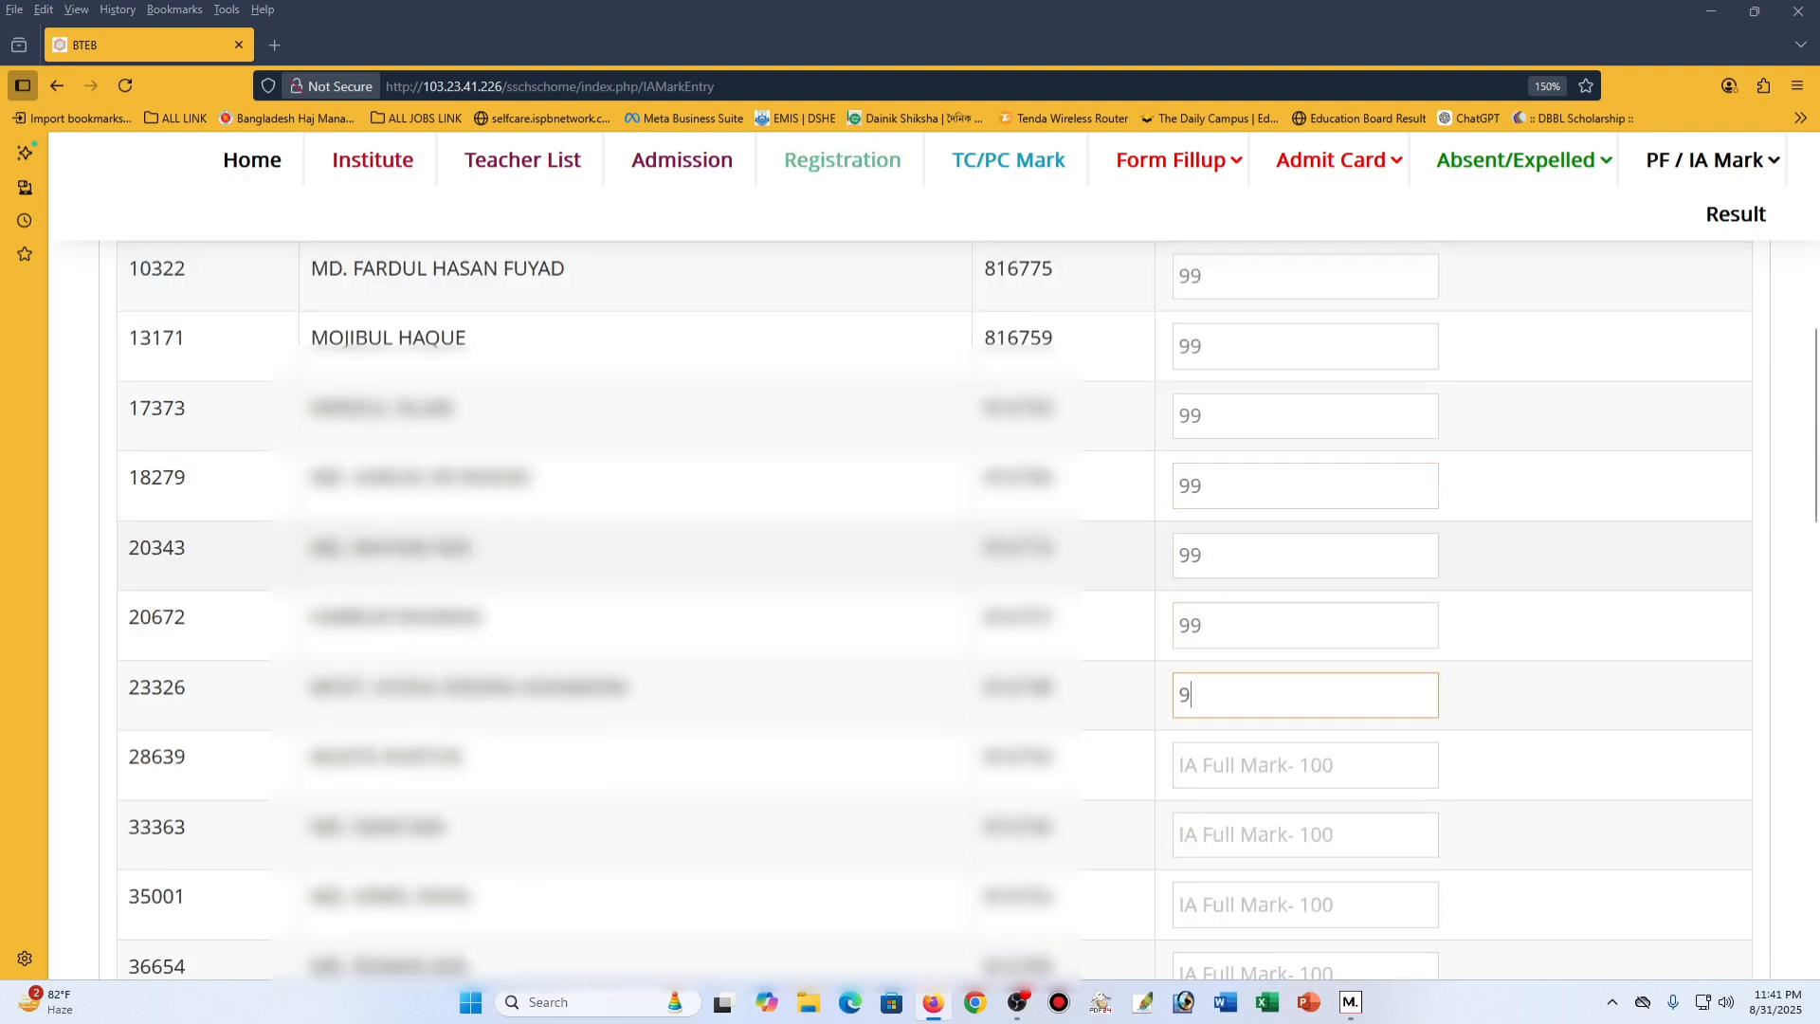
pyautogui.press('Tab')
pyautogui.write('99')
pyautogui.press('Tab')
pyautogui.write('99')
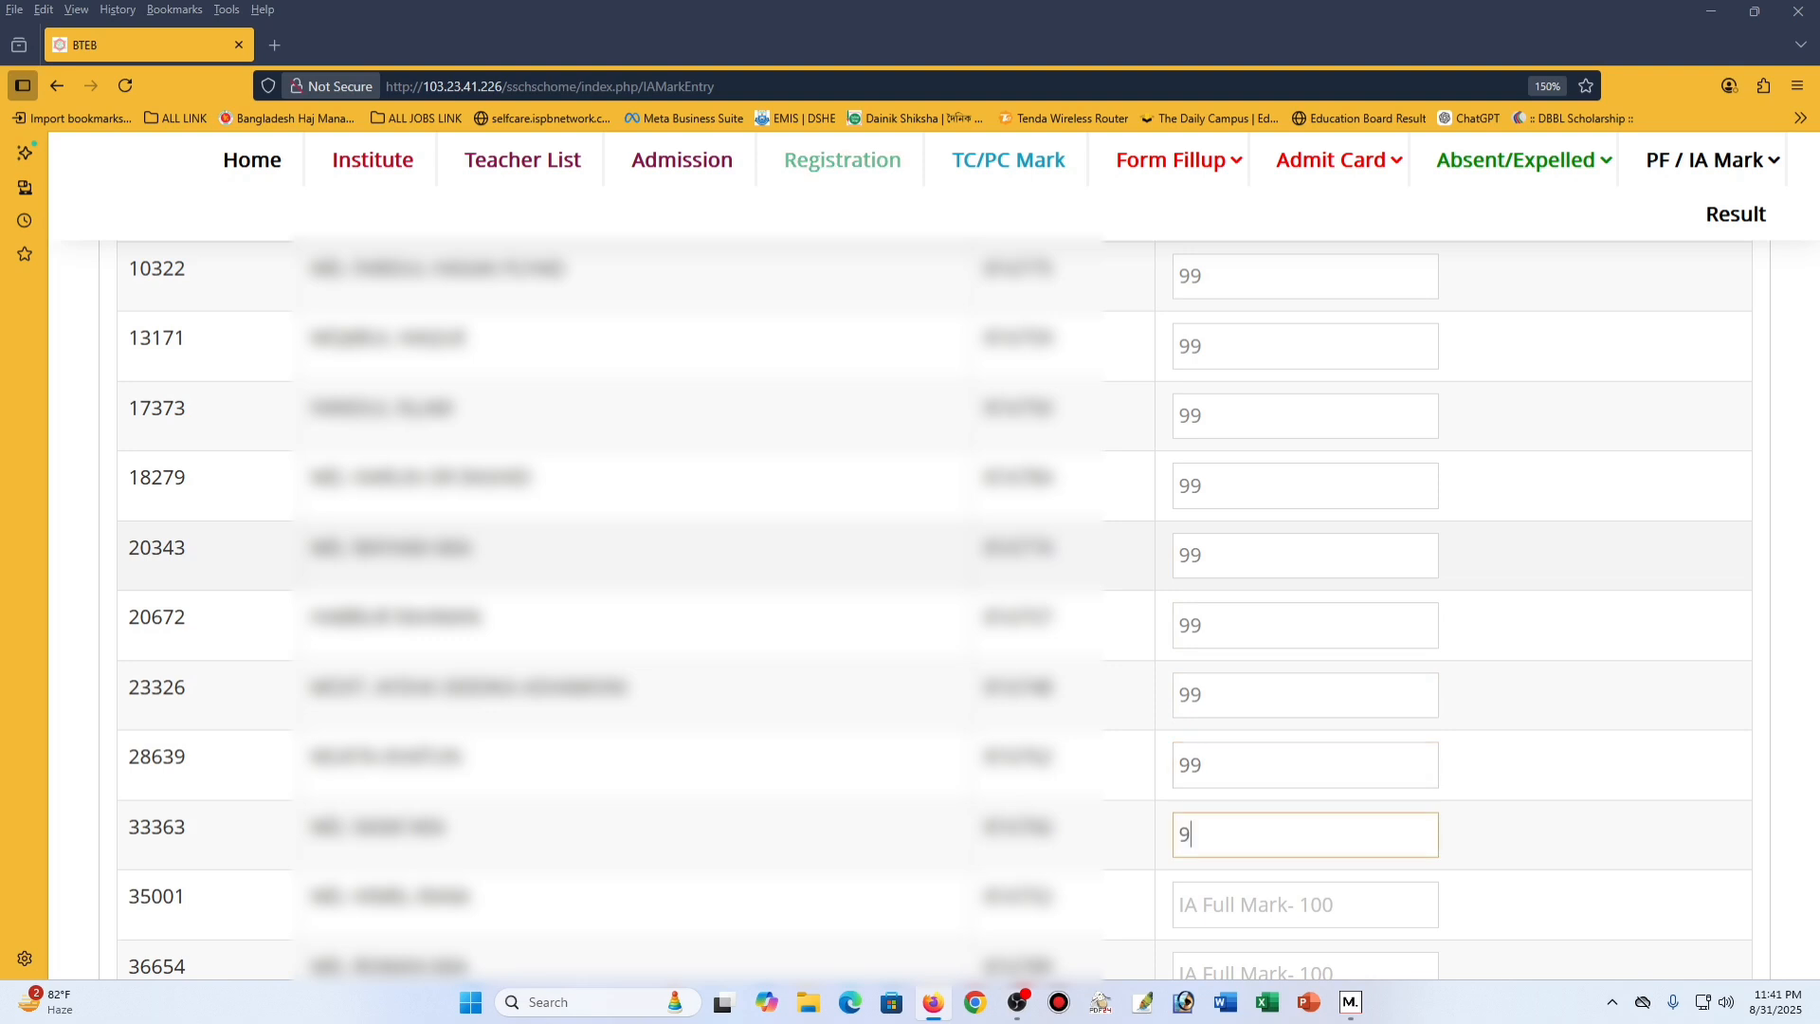
pyautogui.press('Tab')
pyautogui.write('99')
pyautogui.press('Tab')
pyautogui.write('99')
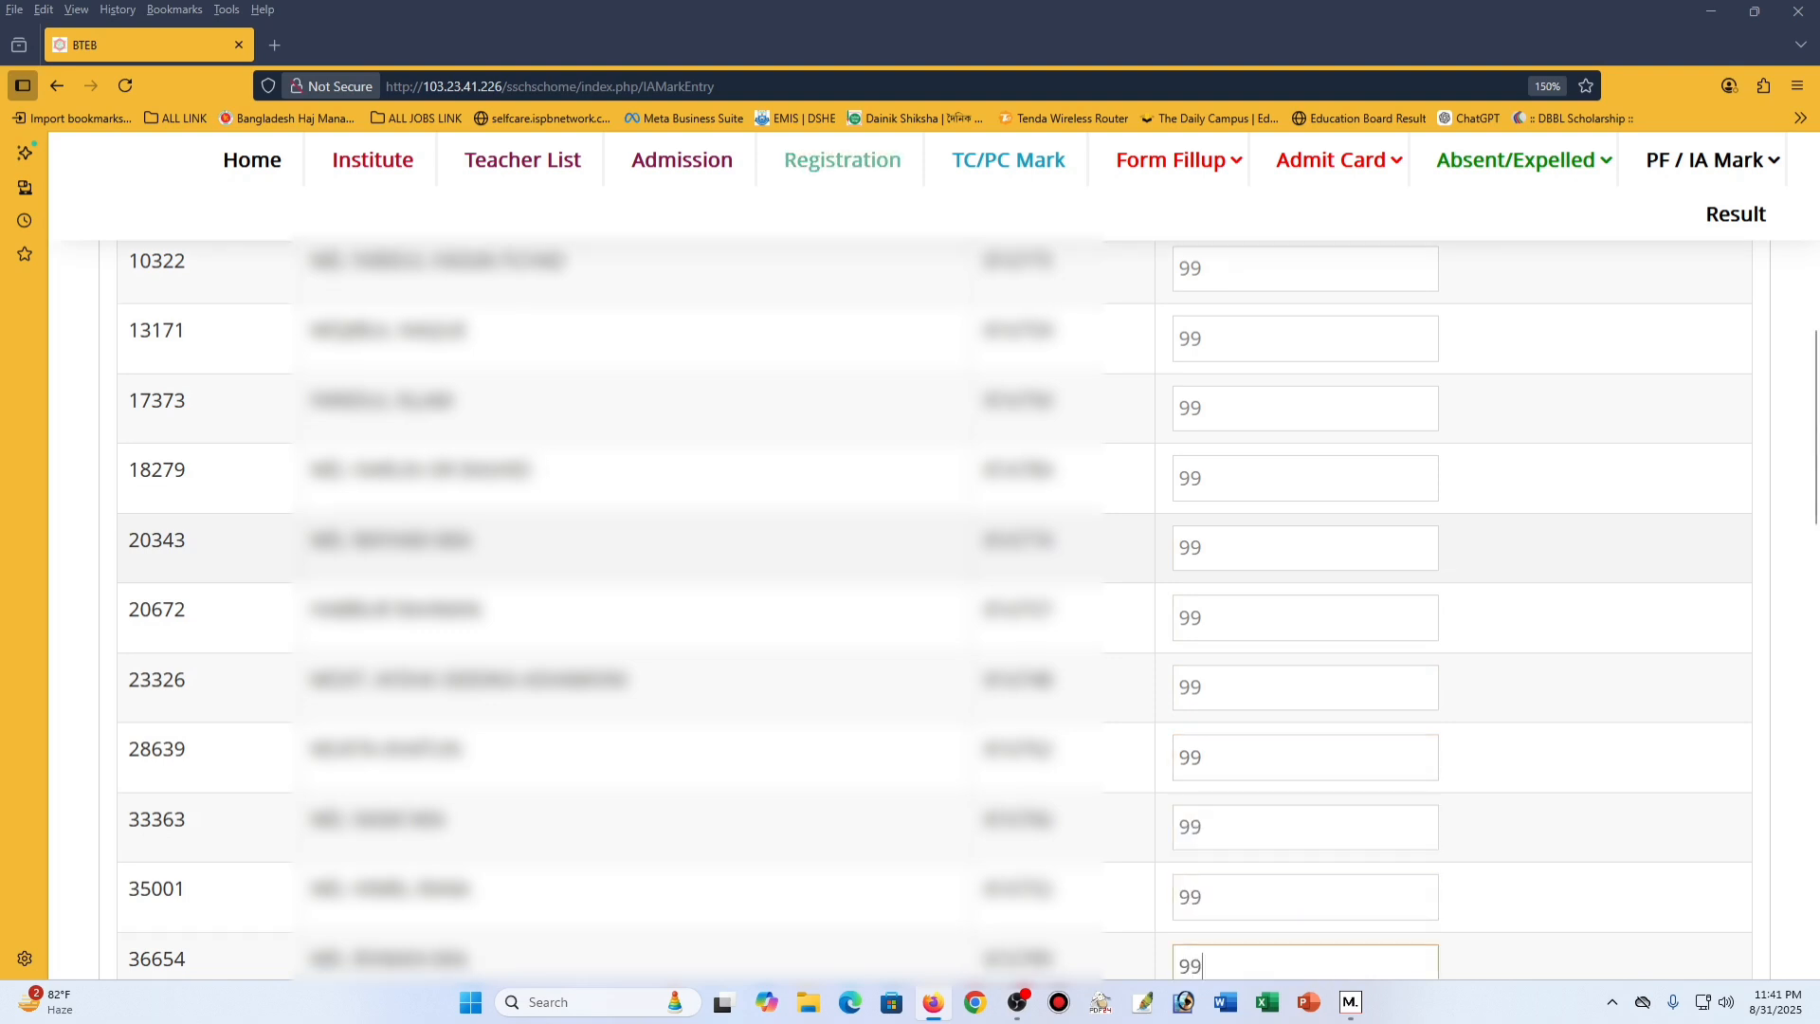
pyautogui.press('Tab')
pyautogui.write('9')
pyautogui.press('Tab')
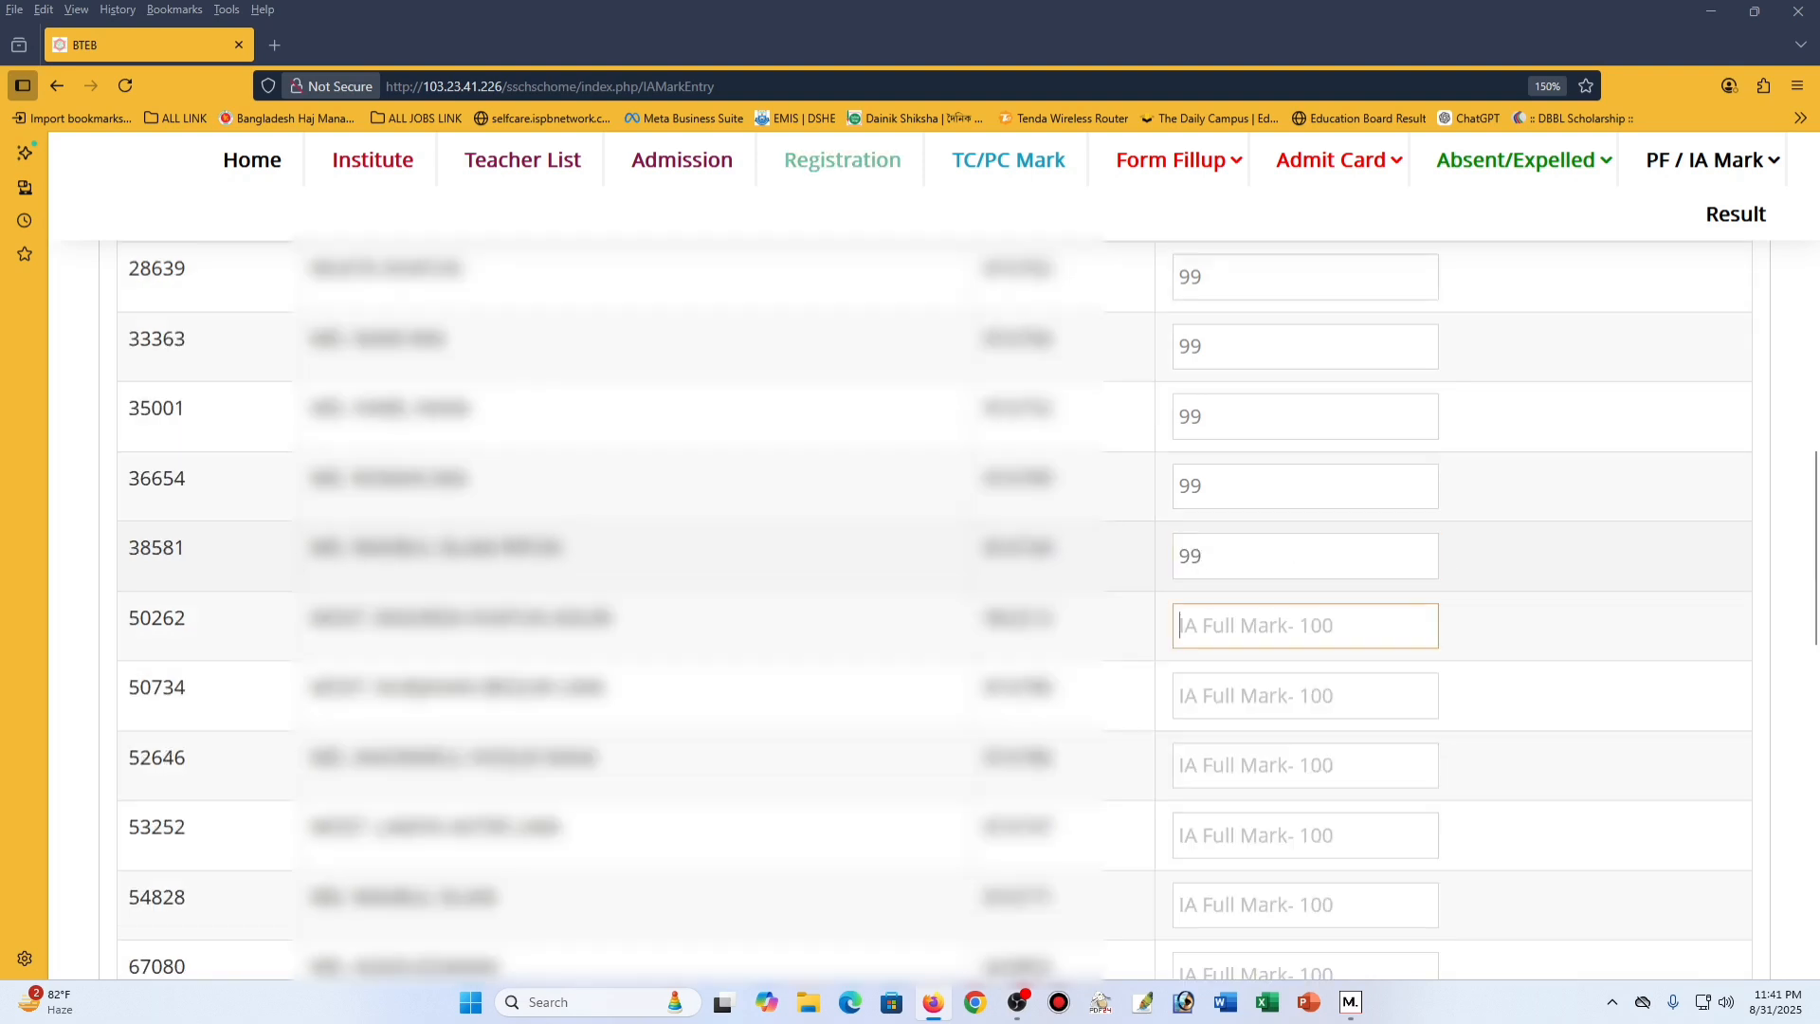
pyautogui.write('99')
pyautogui.press('Tab')
pyautogui.write('9')
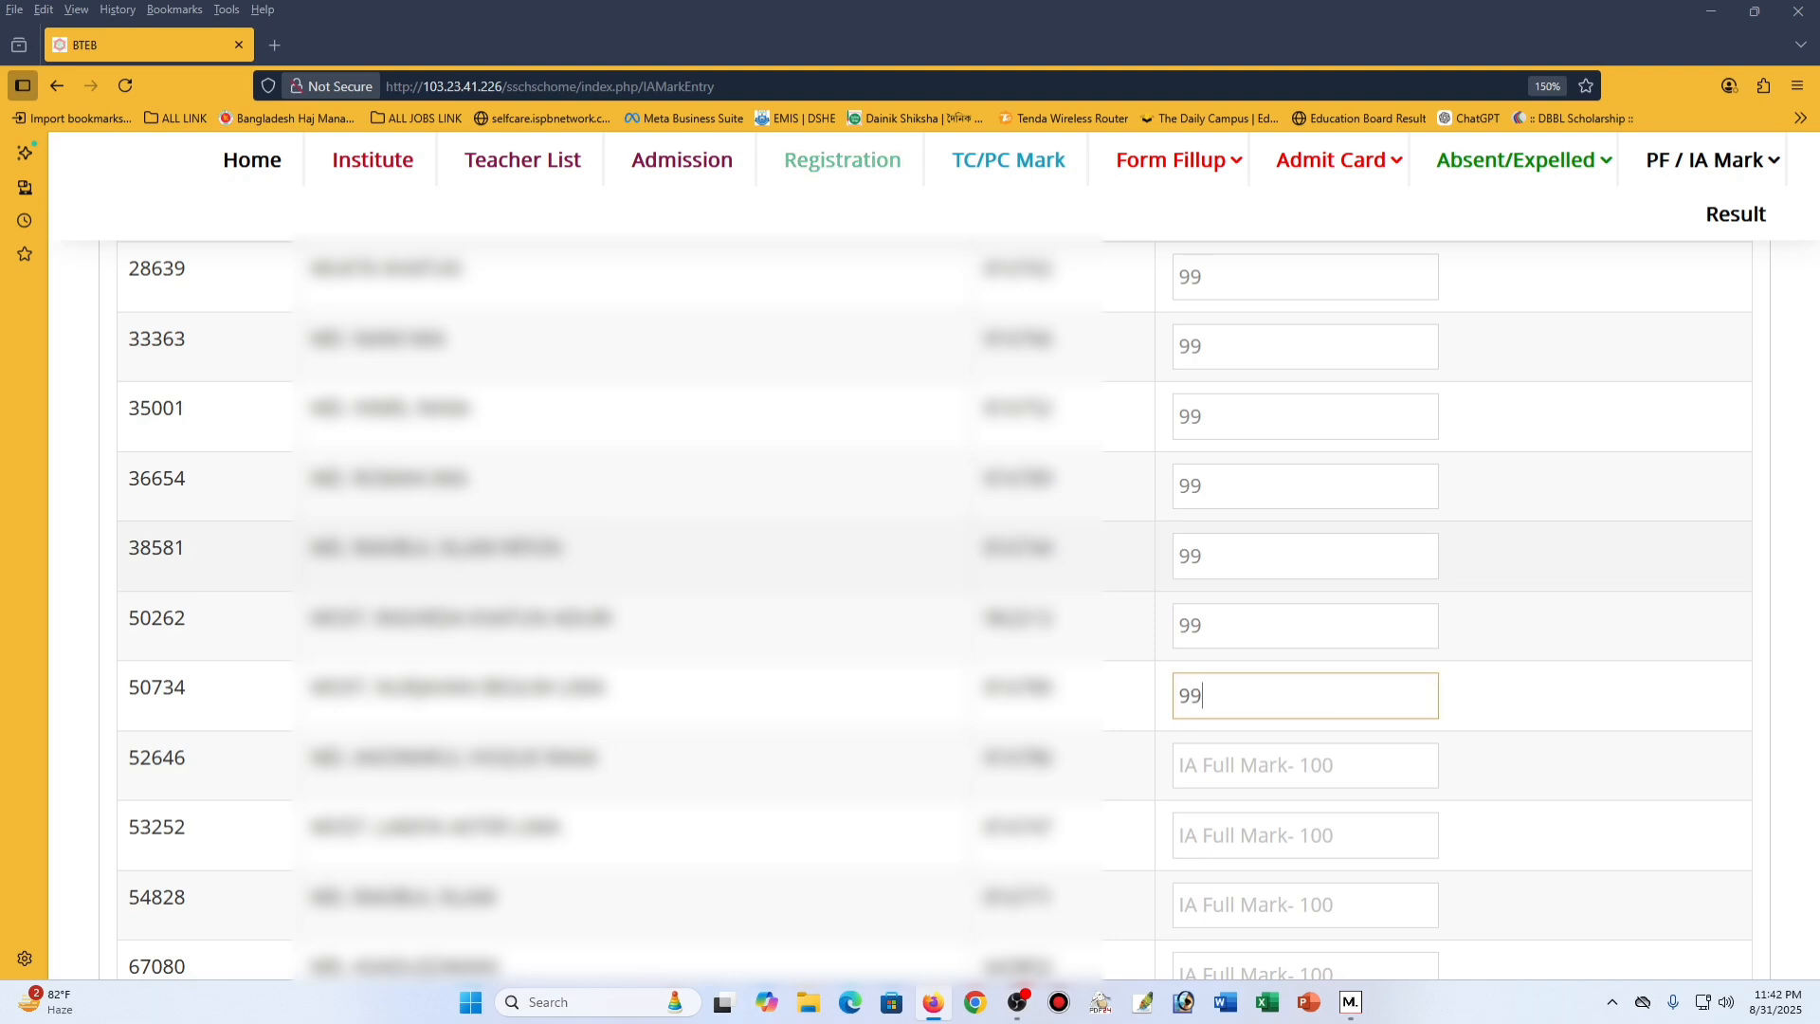
pyautogui.press('Tab')
pyautogui.write('99')
pyautogui.press('Tab')
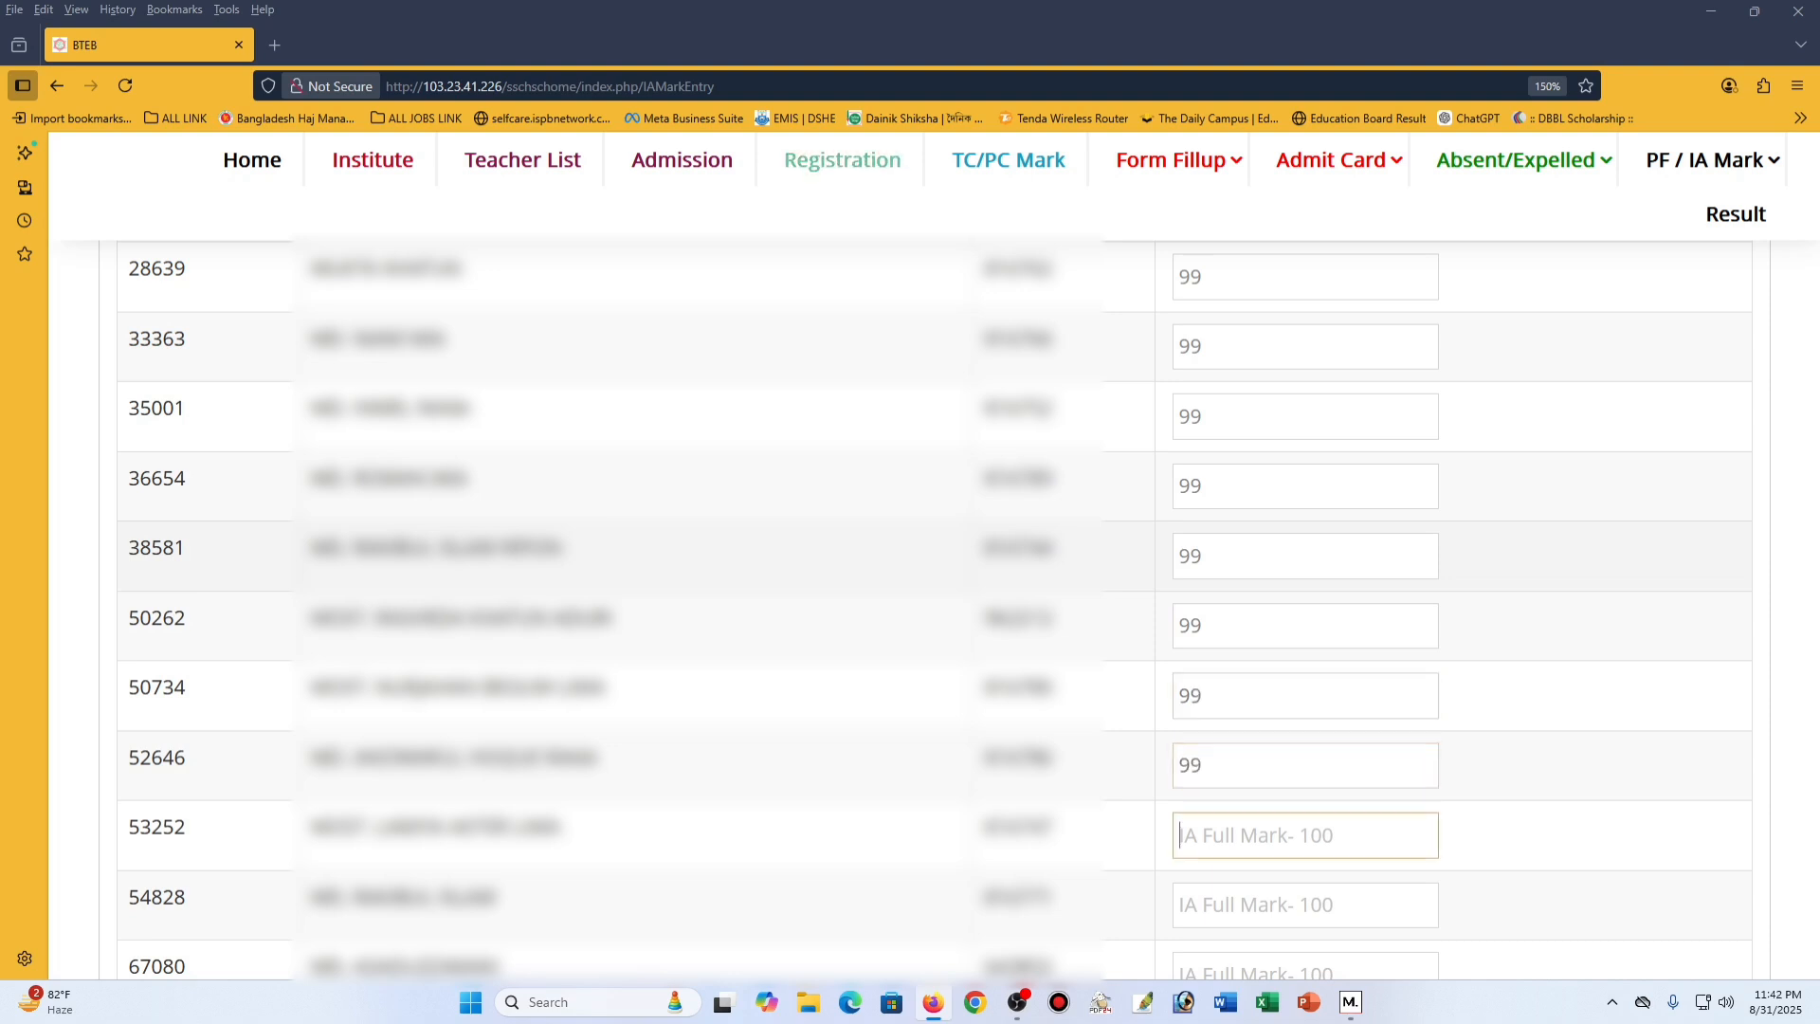
pyautogui.write('99')
pyautogui.press('Tab')
pyautogui.write('99')
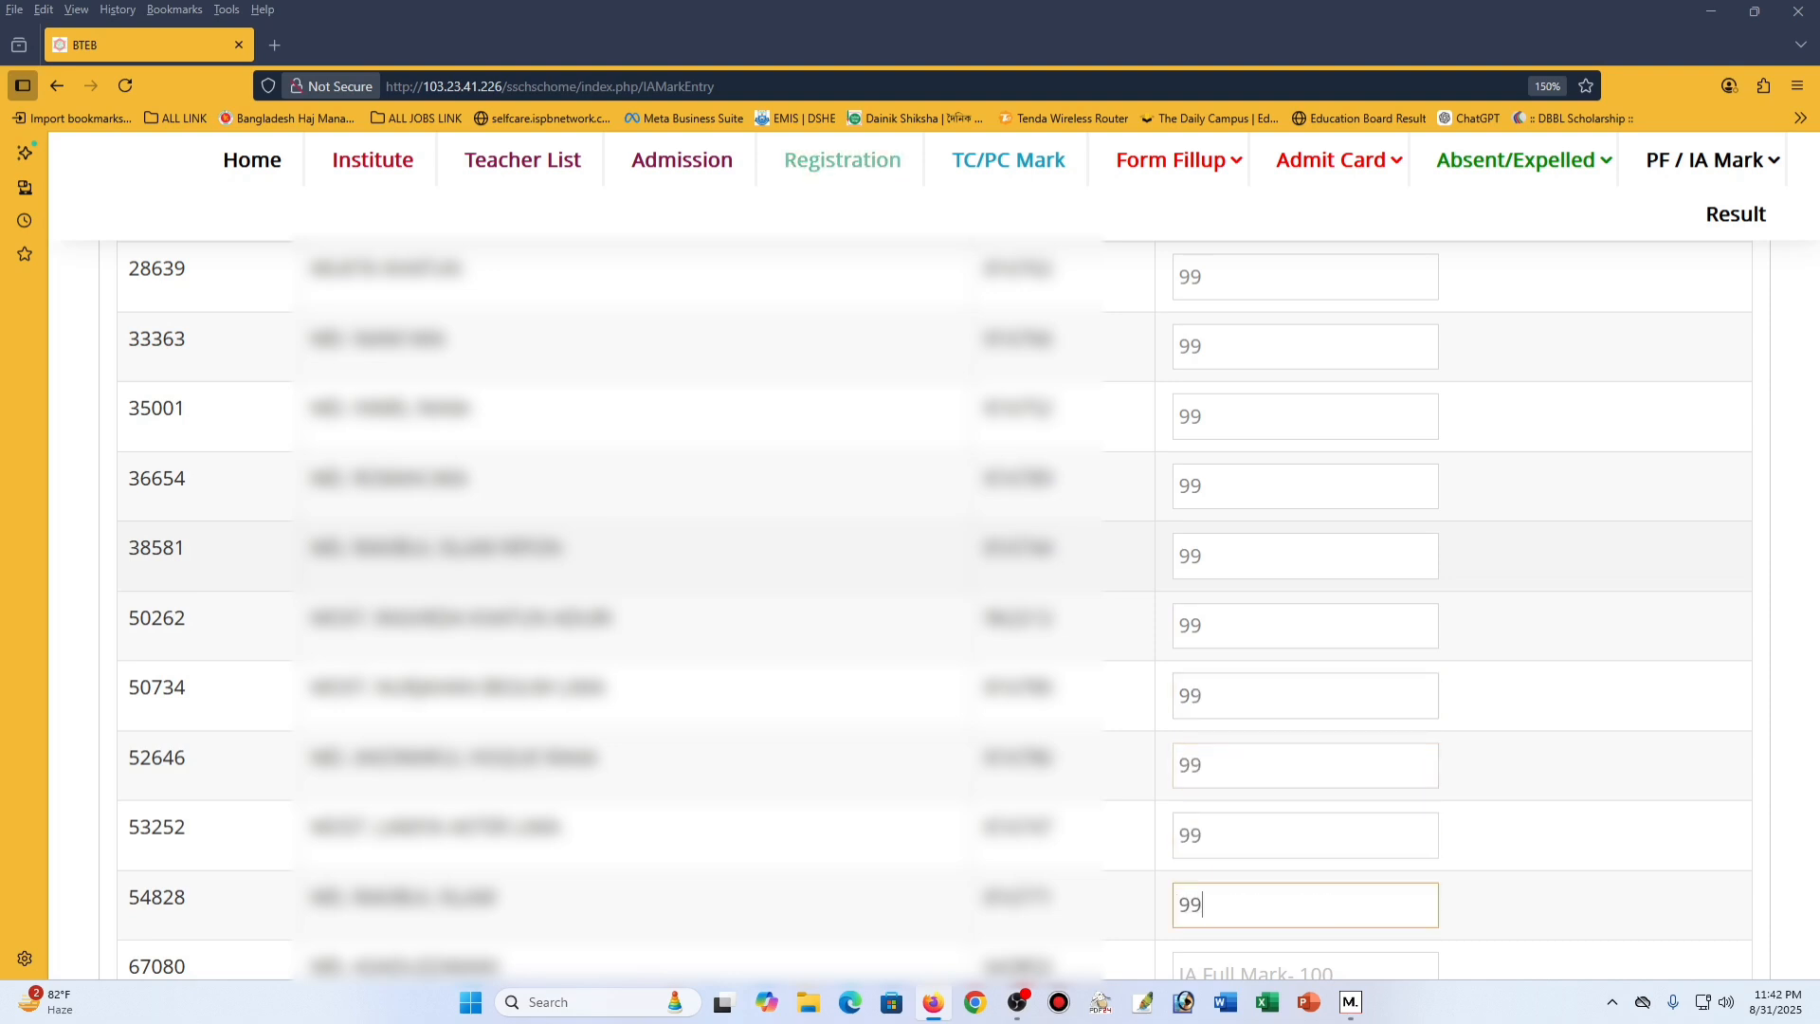
pyautogui.press('Tab')
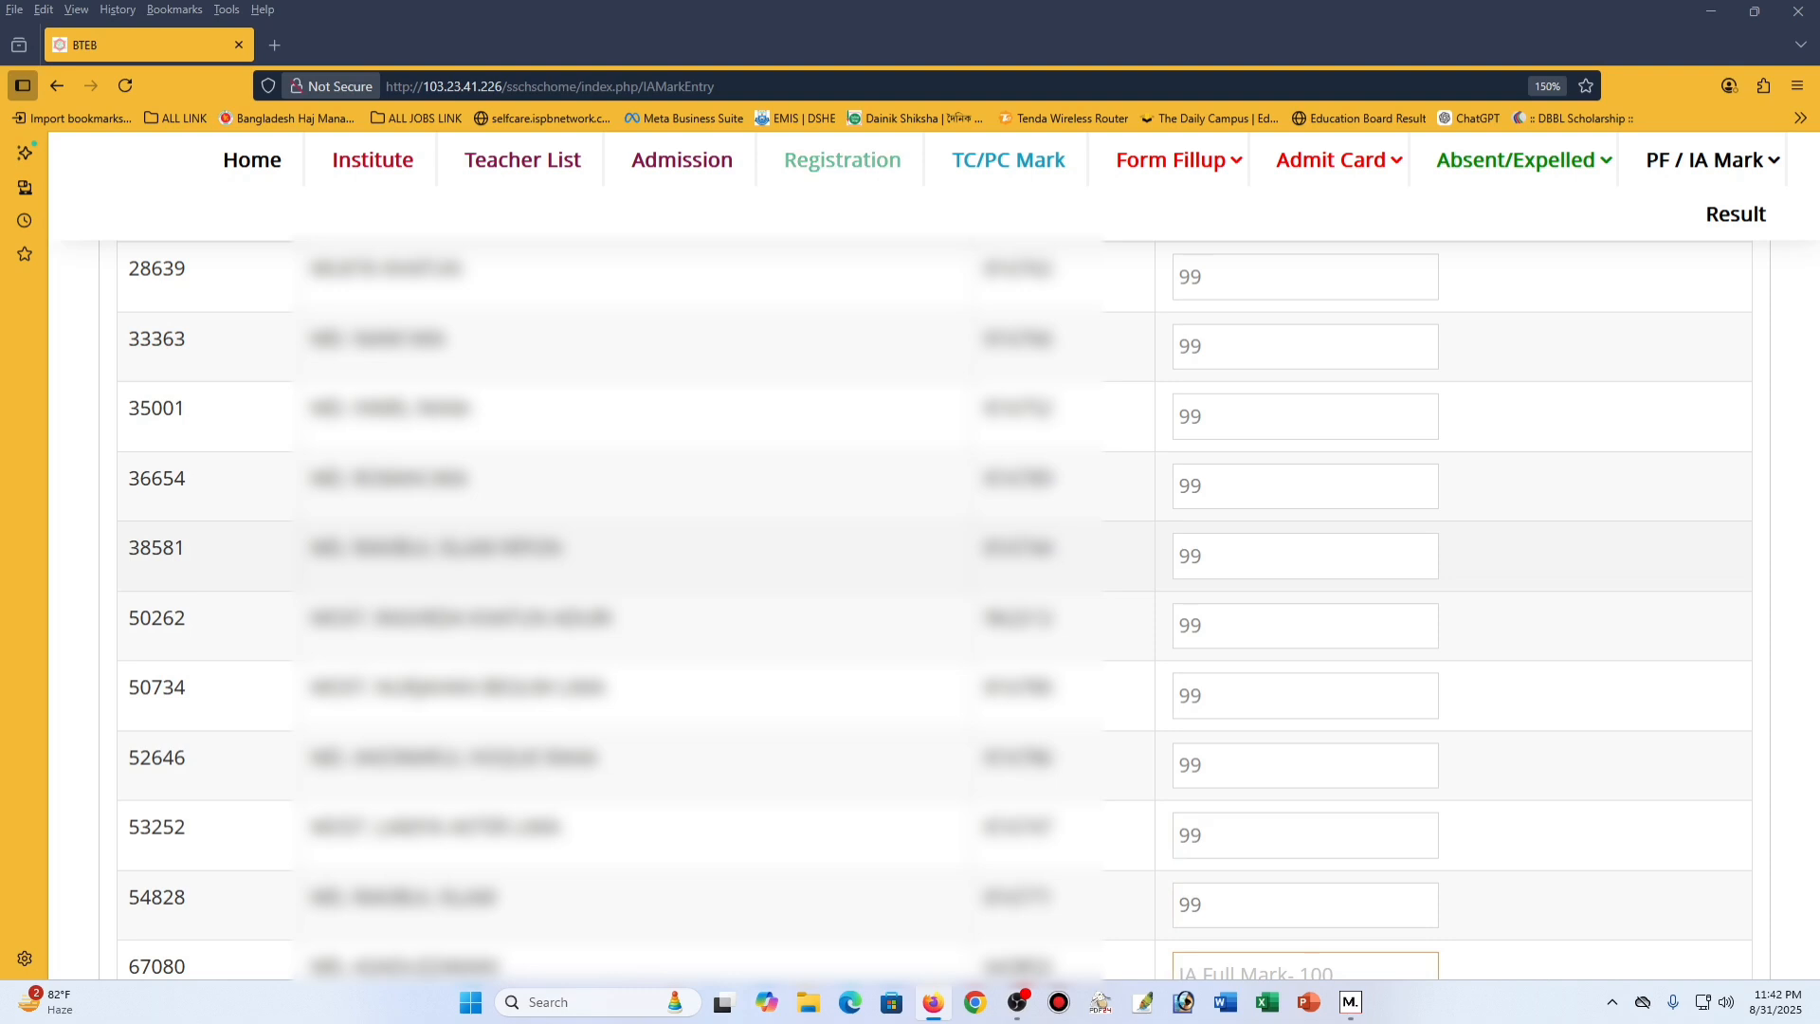
pyautogui.write('99')
pyautogui.press('Tab')
pyautogui.write('99')
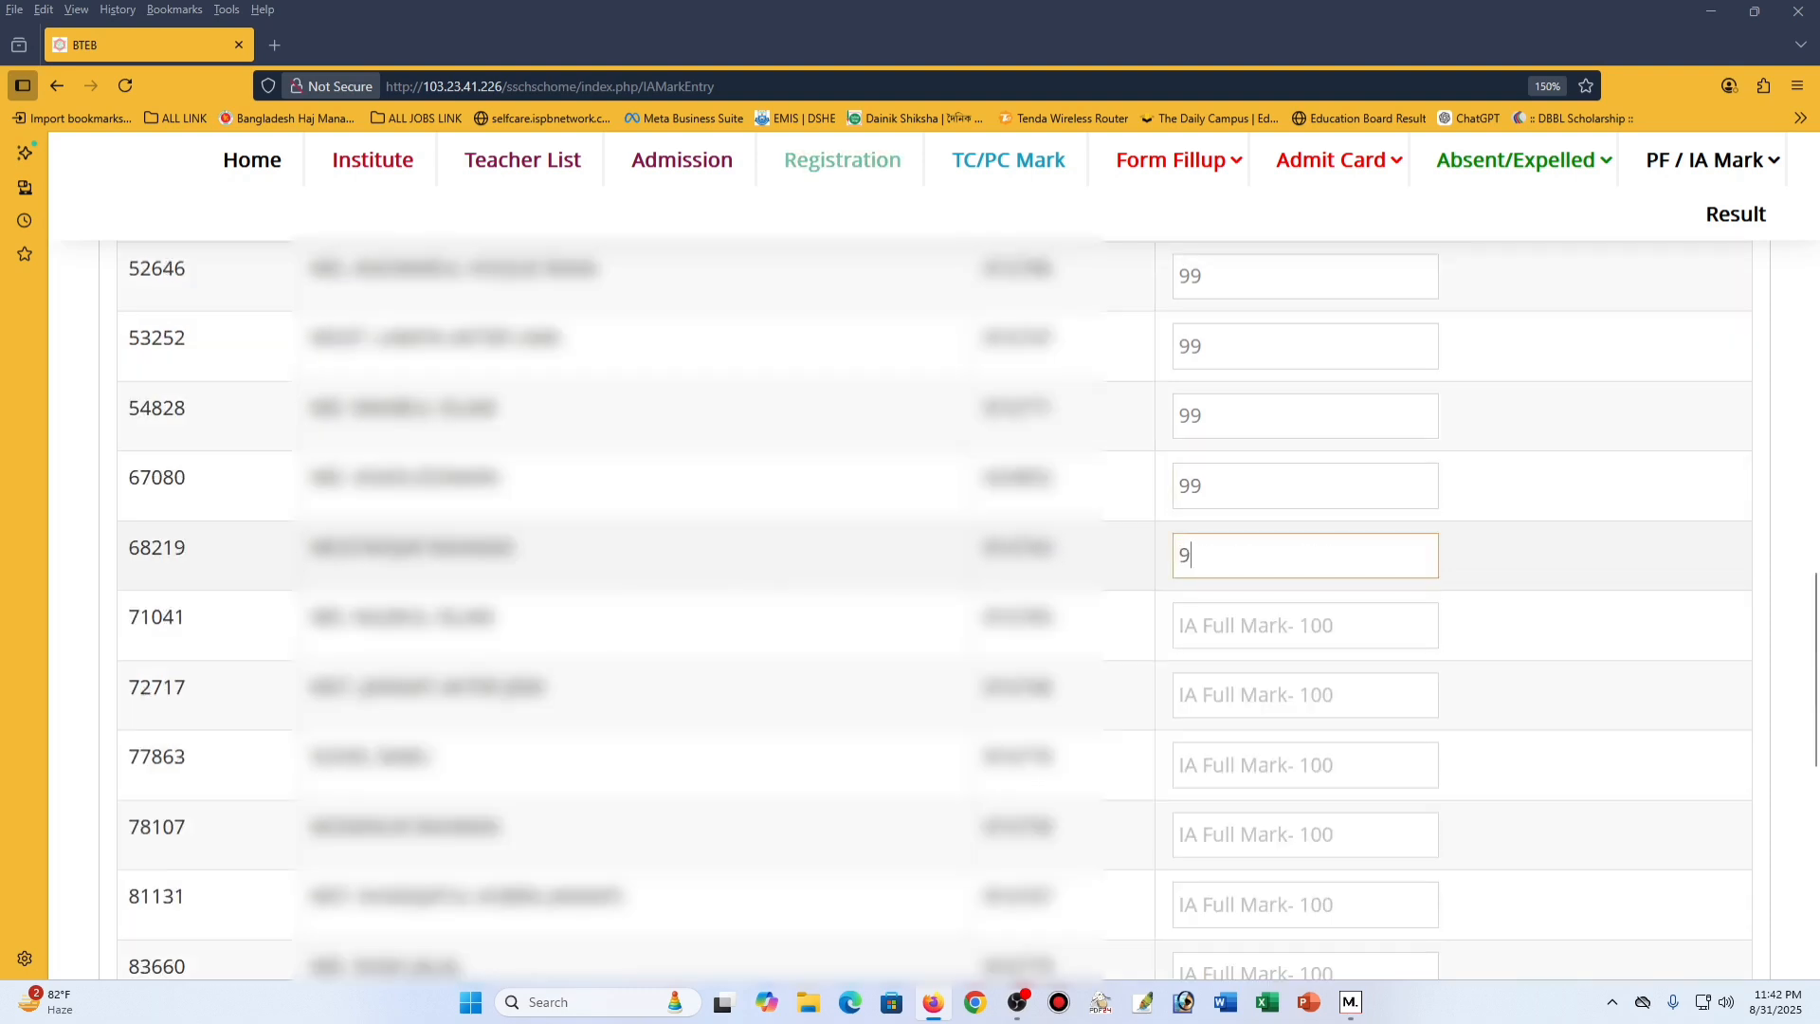
pyautogui.press('Tab')
pyautogui.write('99')
pyautogui.press('Tab')
pyautogui.write('99')
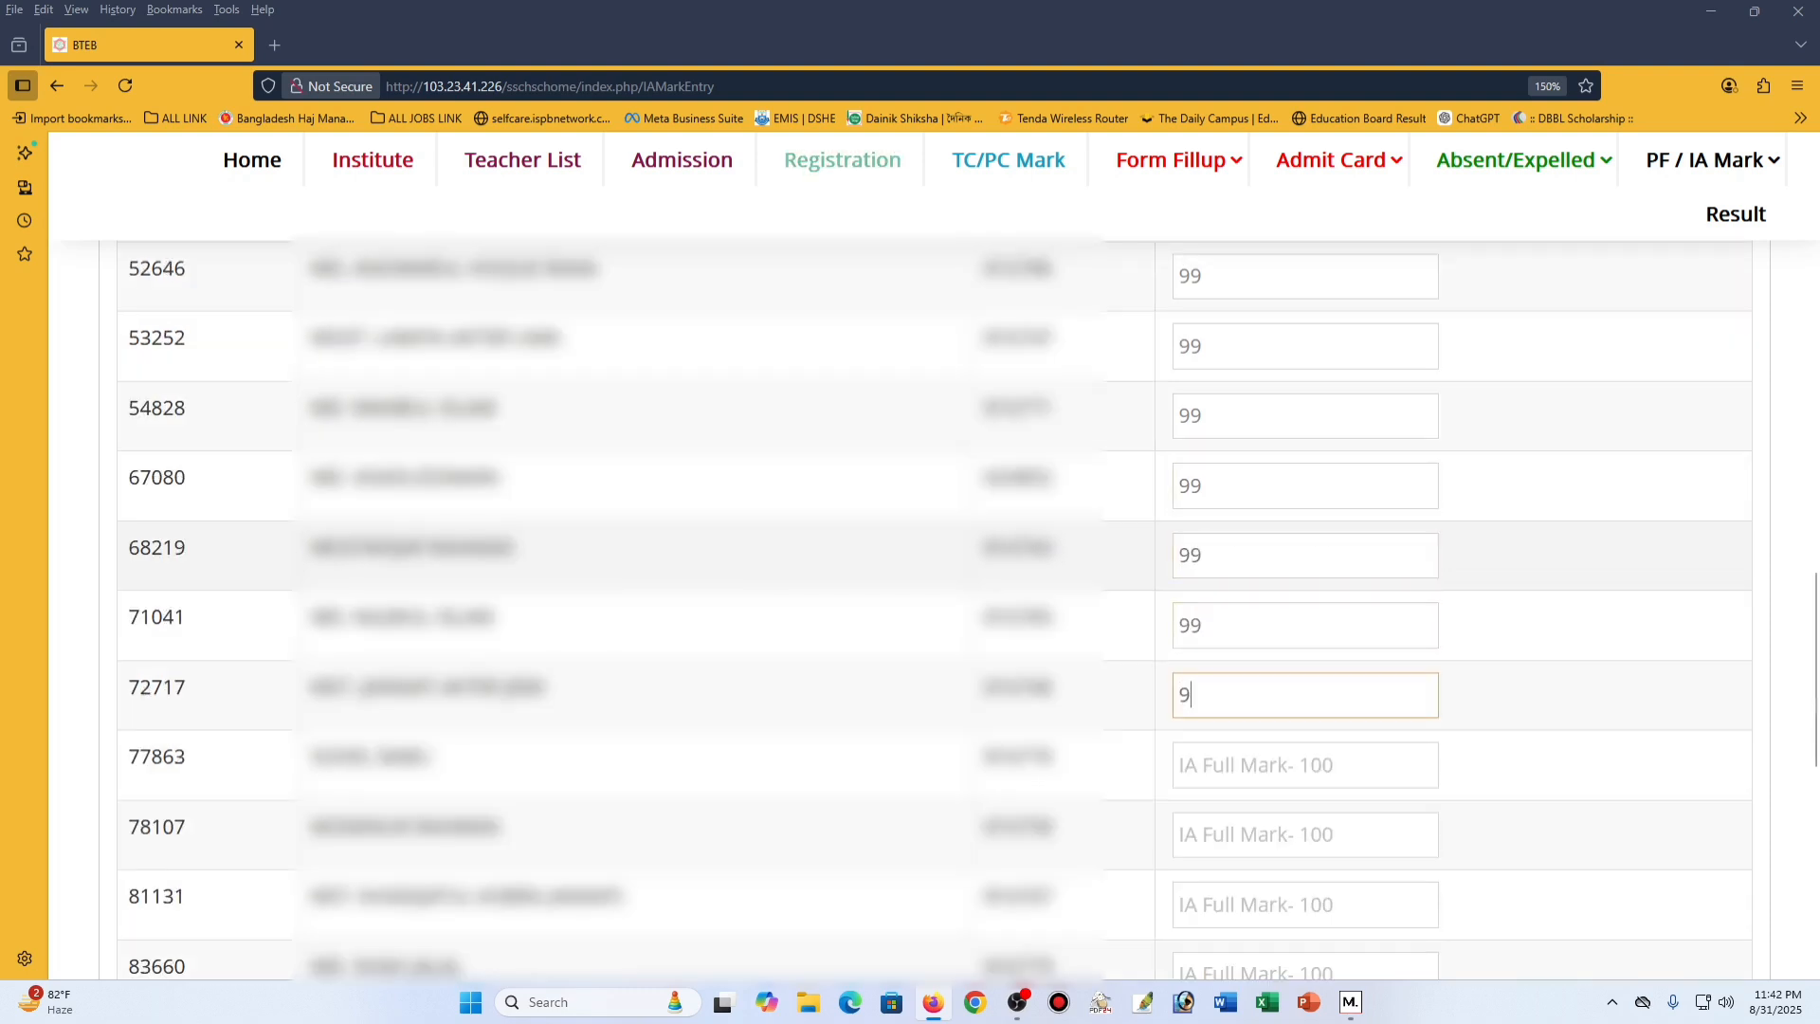
pyautogui.press('Tab')
pyautogui.write('9')
pyautogui.press('Tab')
pyautogui.write('9')
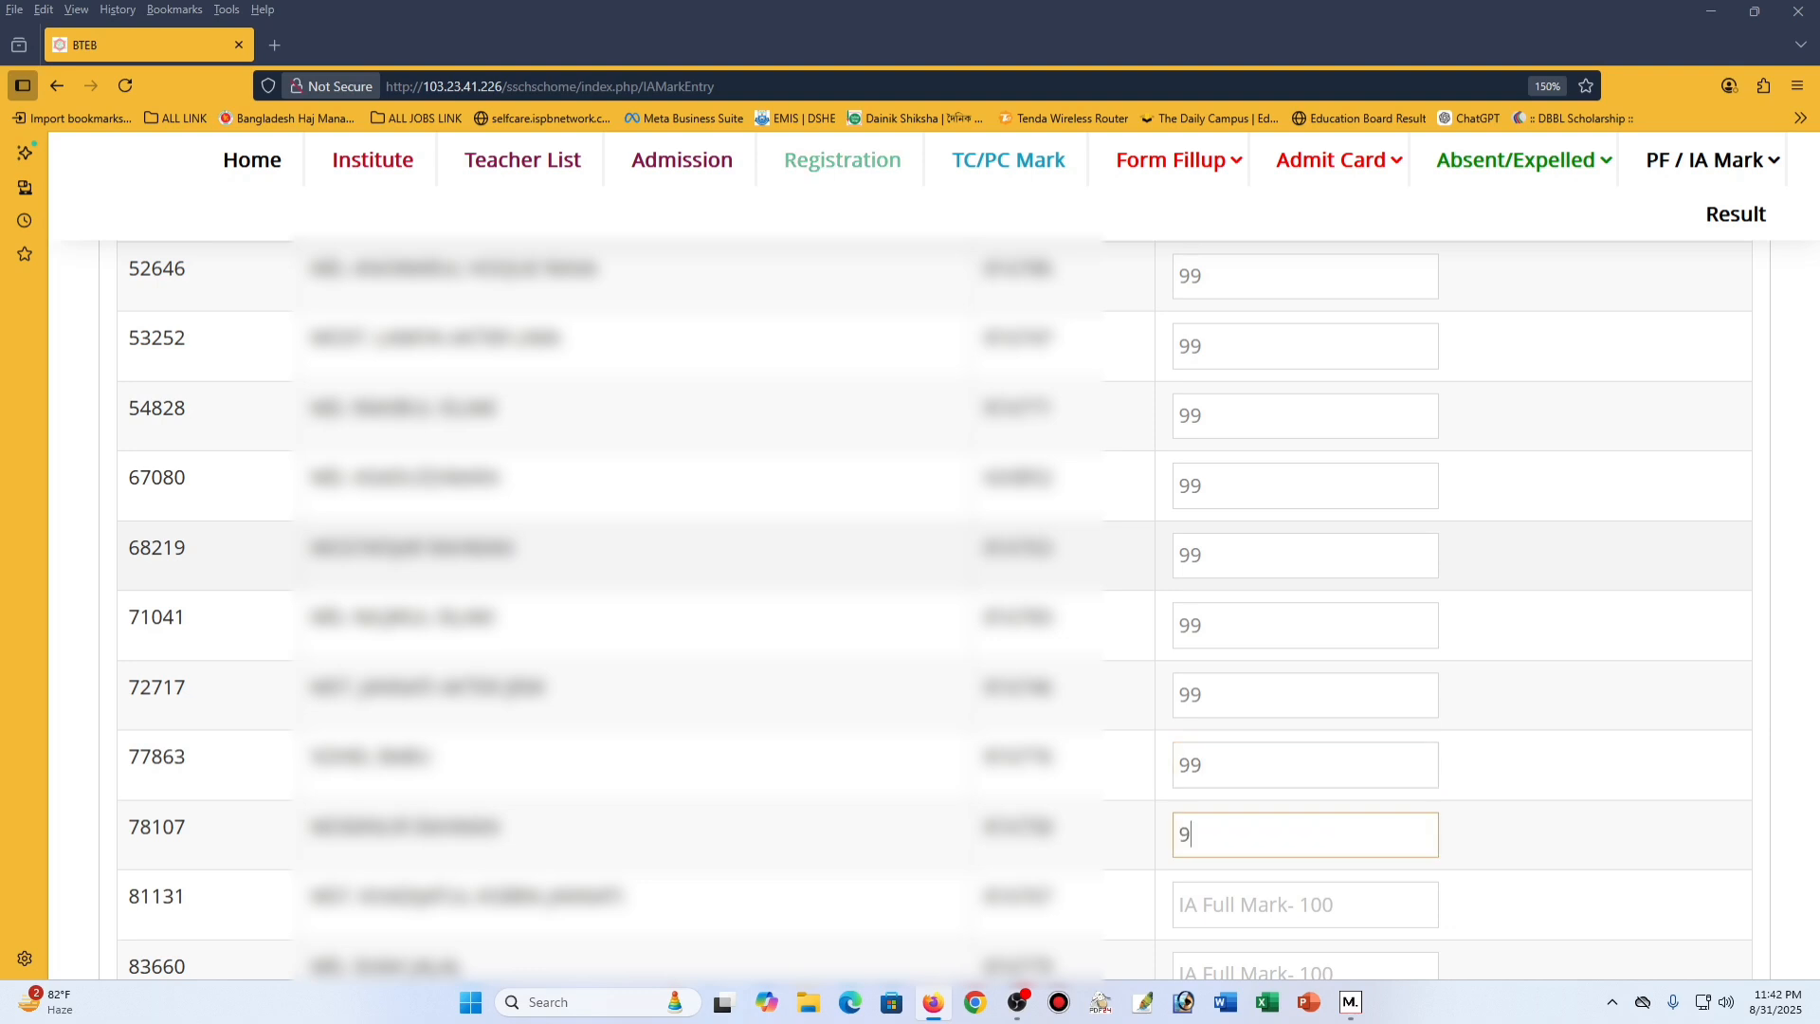
pyautogui.press('Tab')
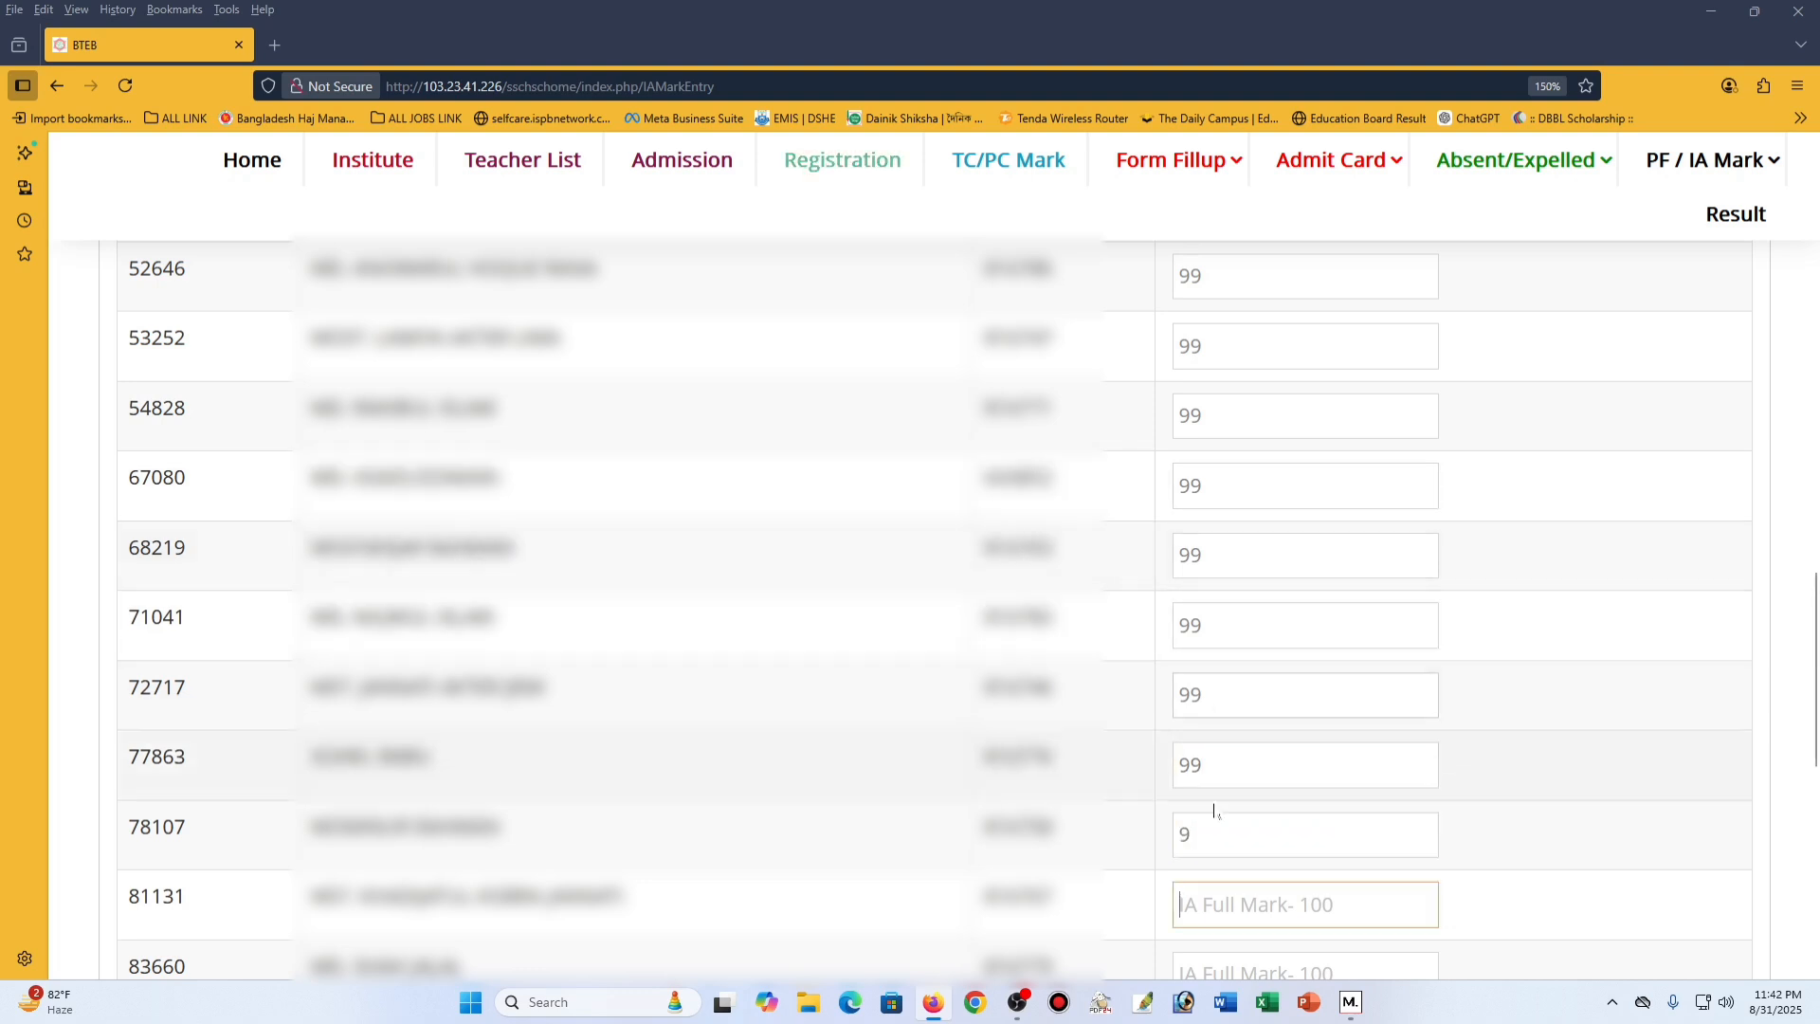
pyautogui.click(1214, 828)
pyautogui.press('Tab')
pyautogui.write('999')
pyautogui.press('Tab')
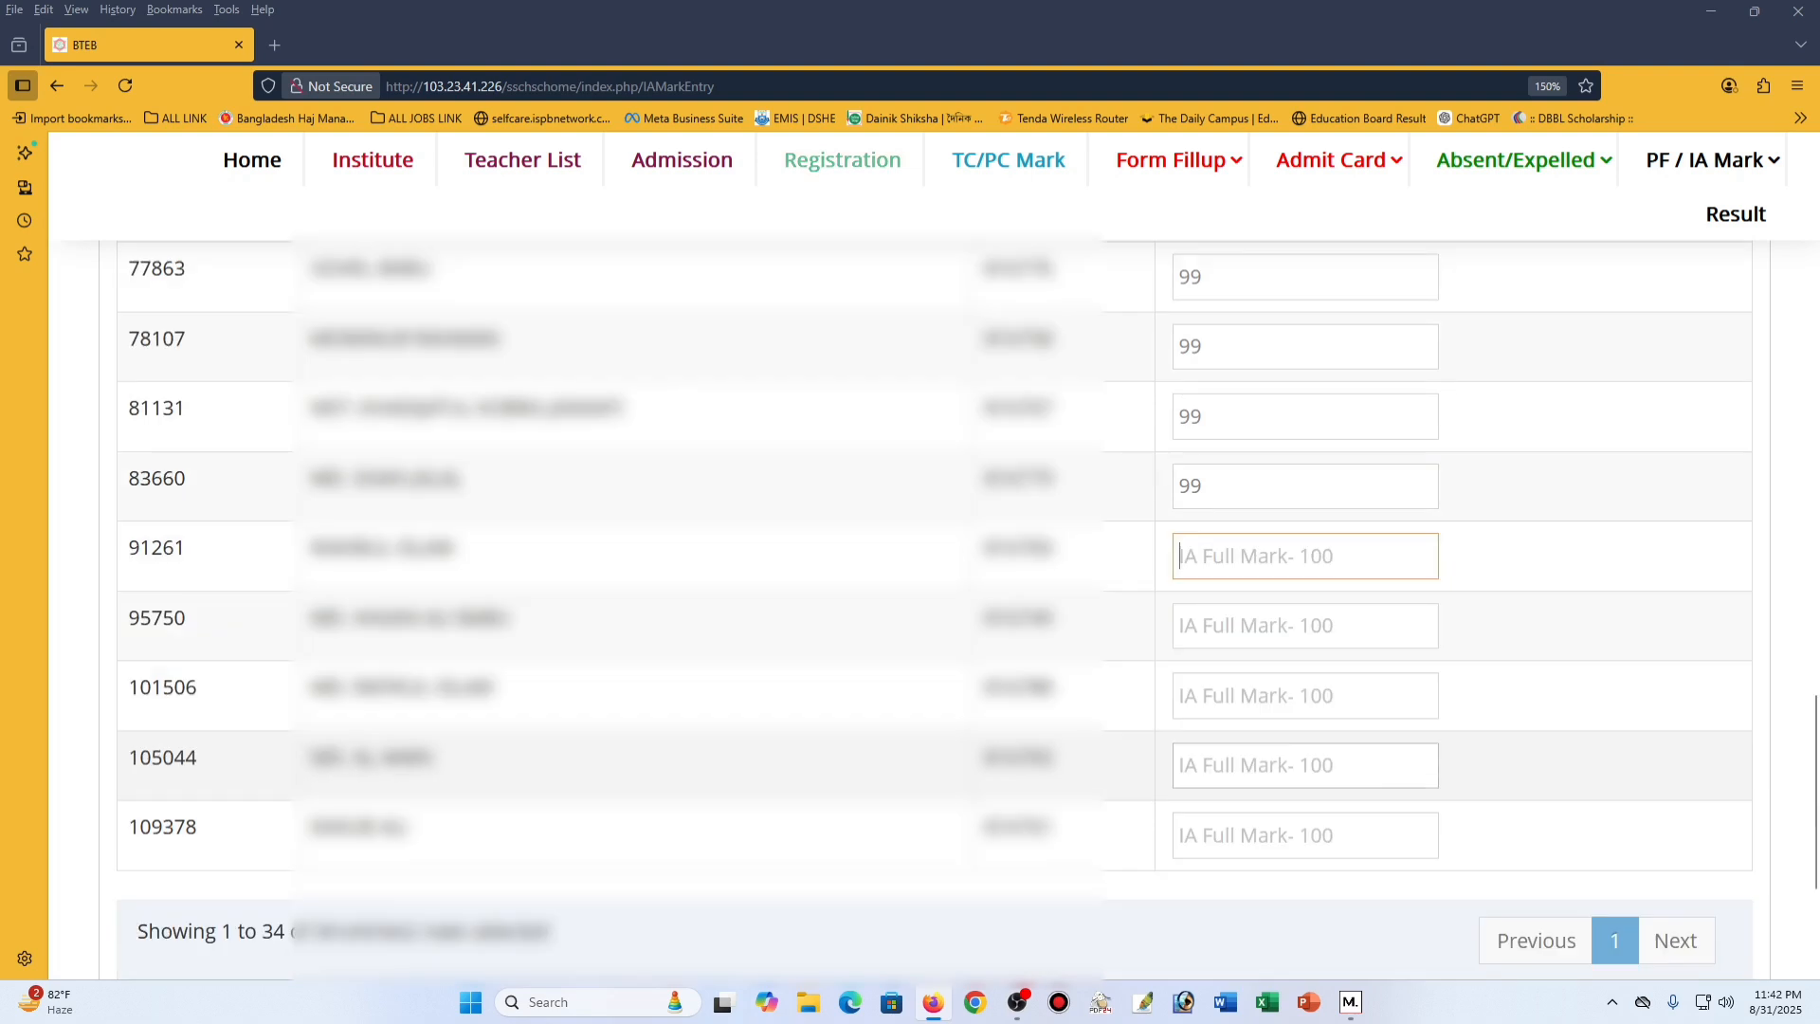
pyautogui.write('99')
pyautogui.press('Tab')
pyautogui.write('99')
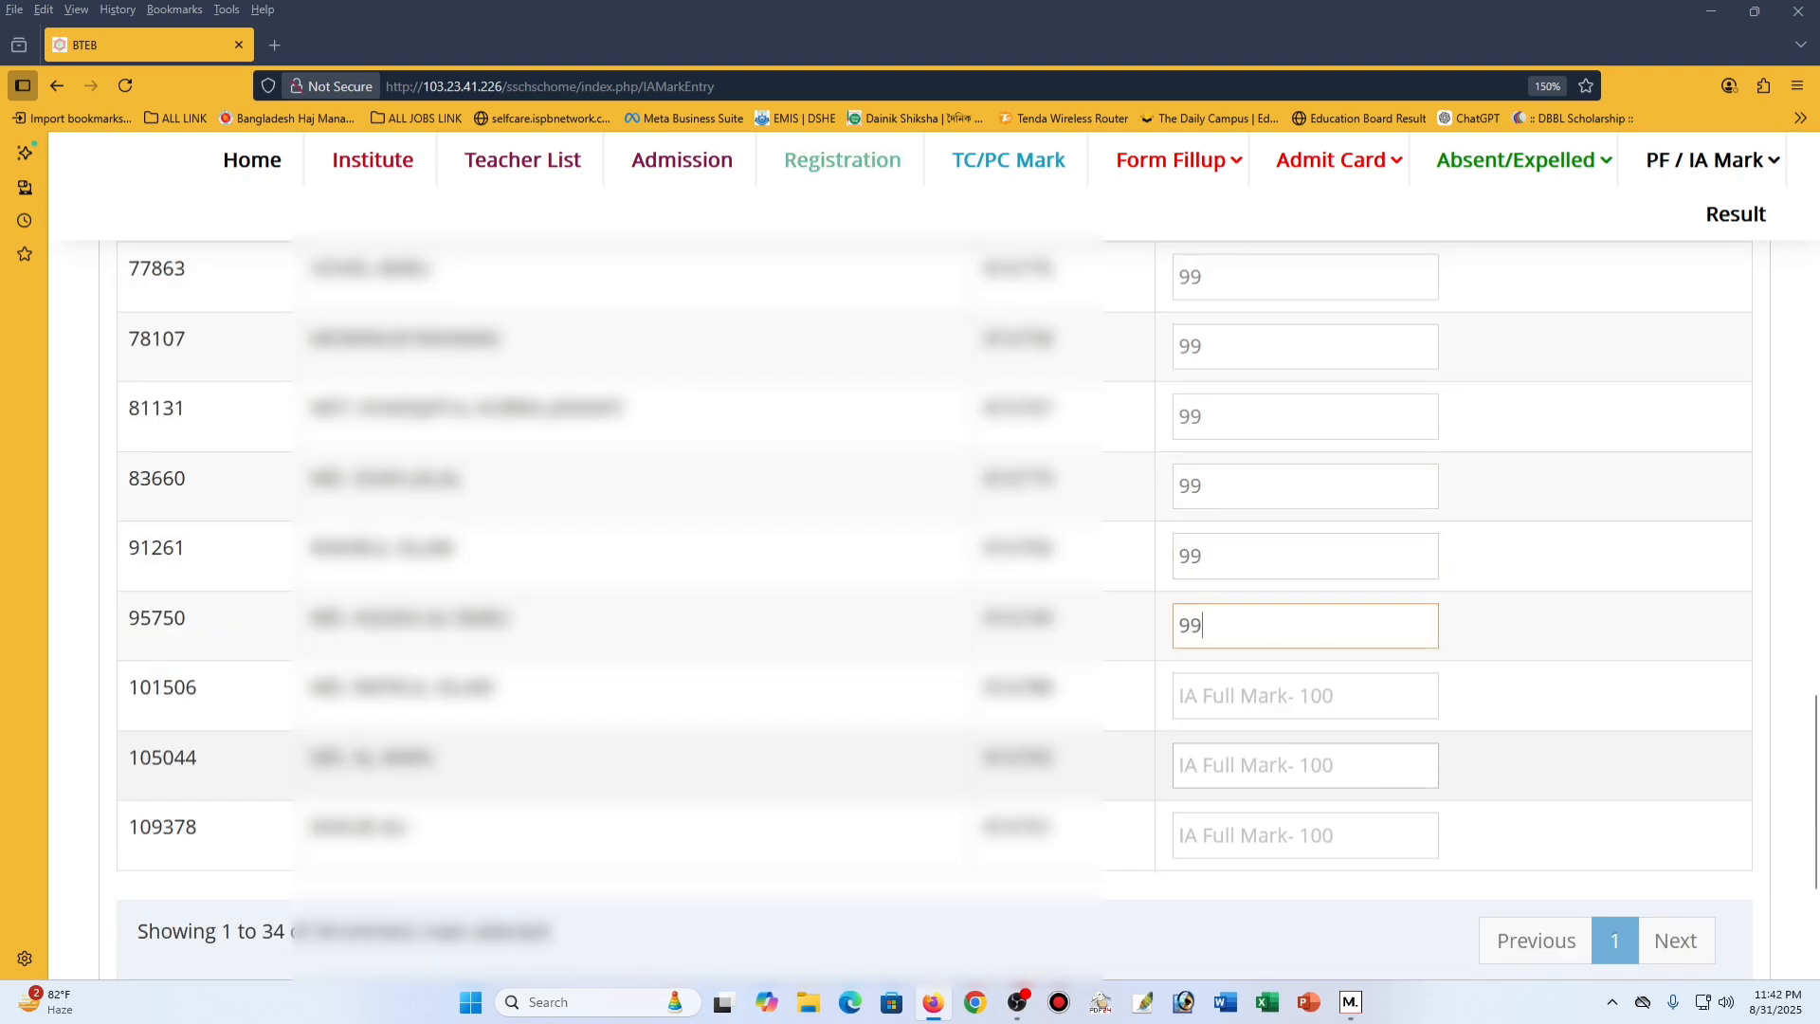
pyautogui.press('Tab')
pyautogui.write('9')
pyautogui.press('Tab')
pyautogui.write('9')
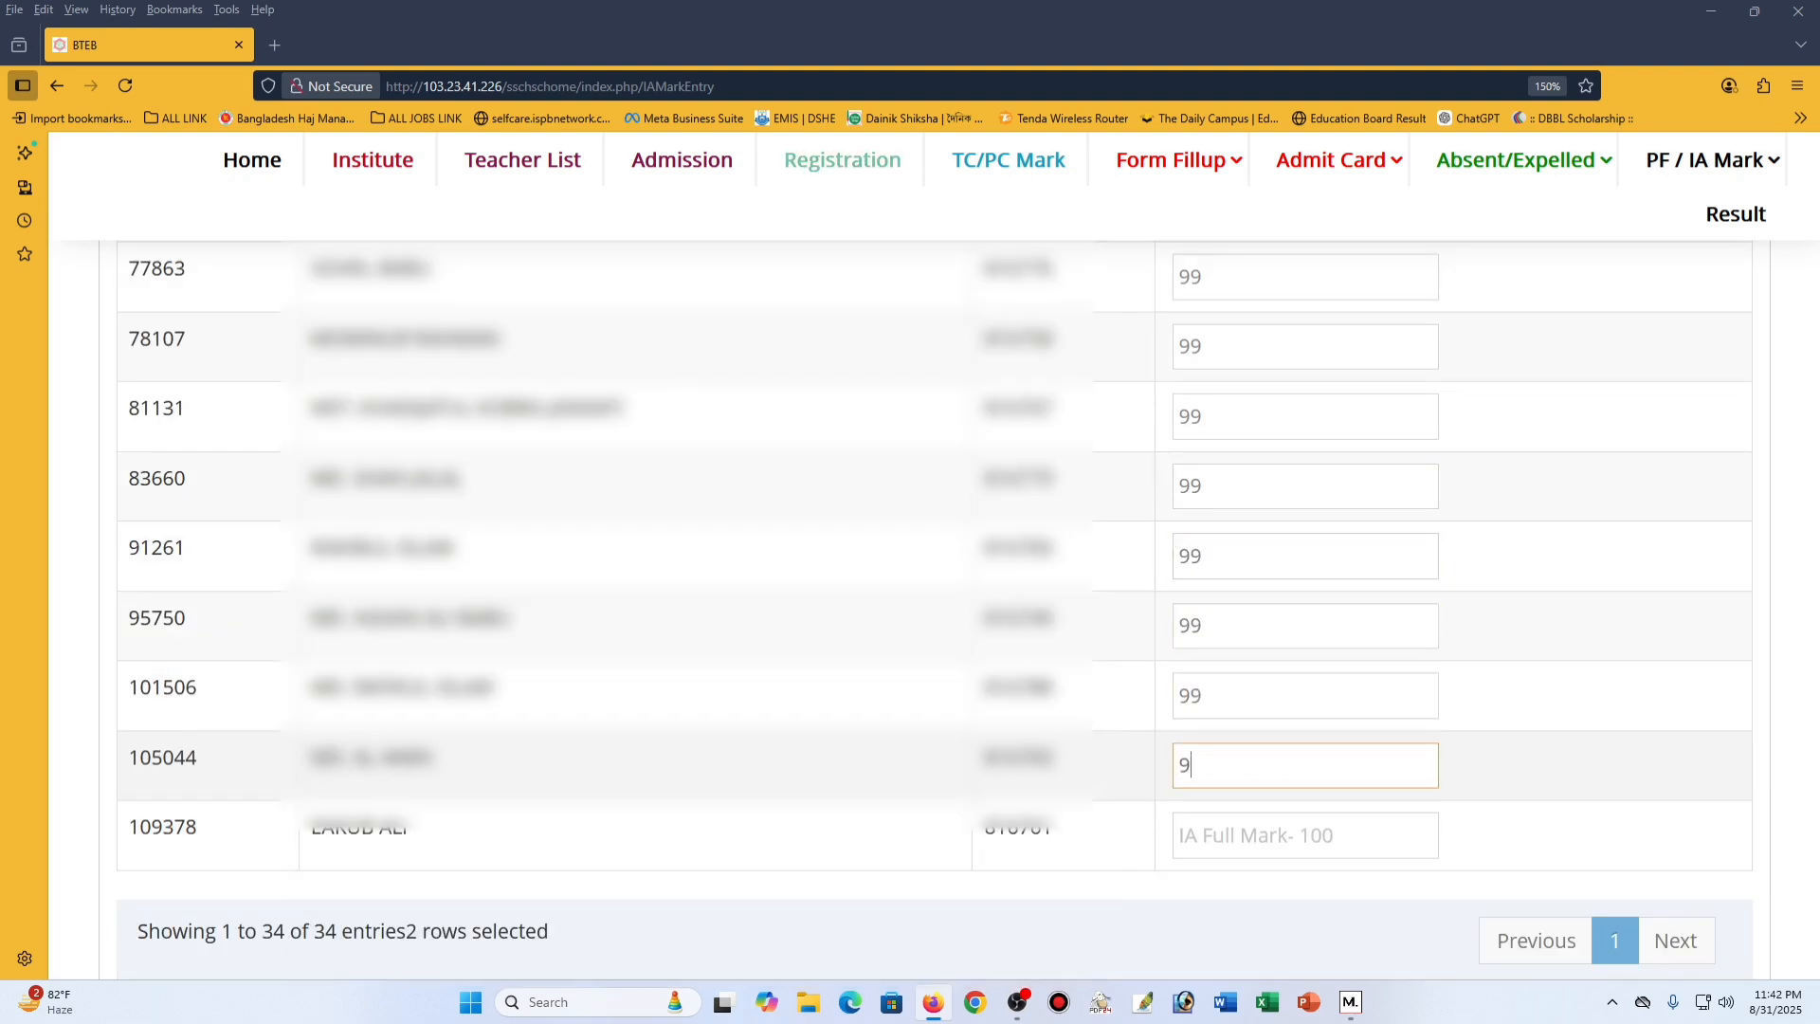
pyautogui.press('Tab')
pyautogui.write('9')
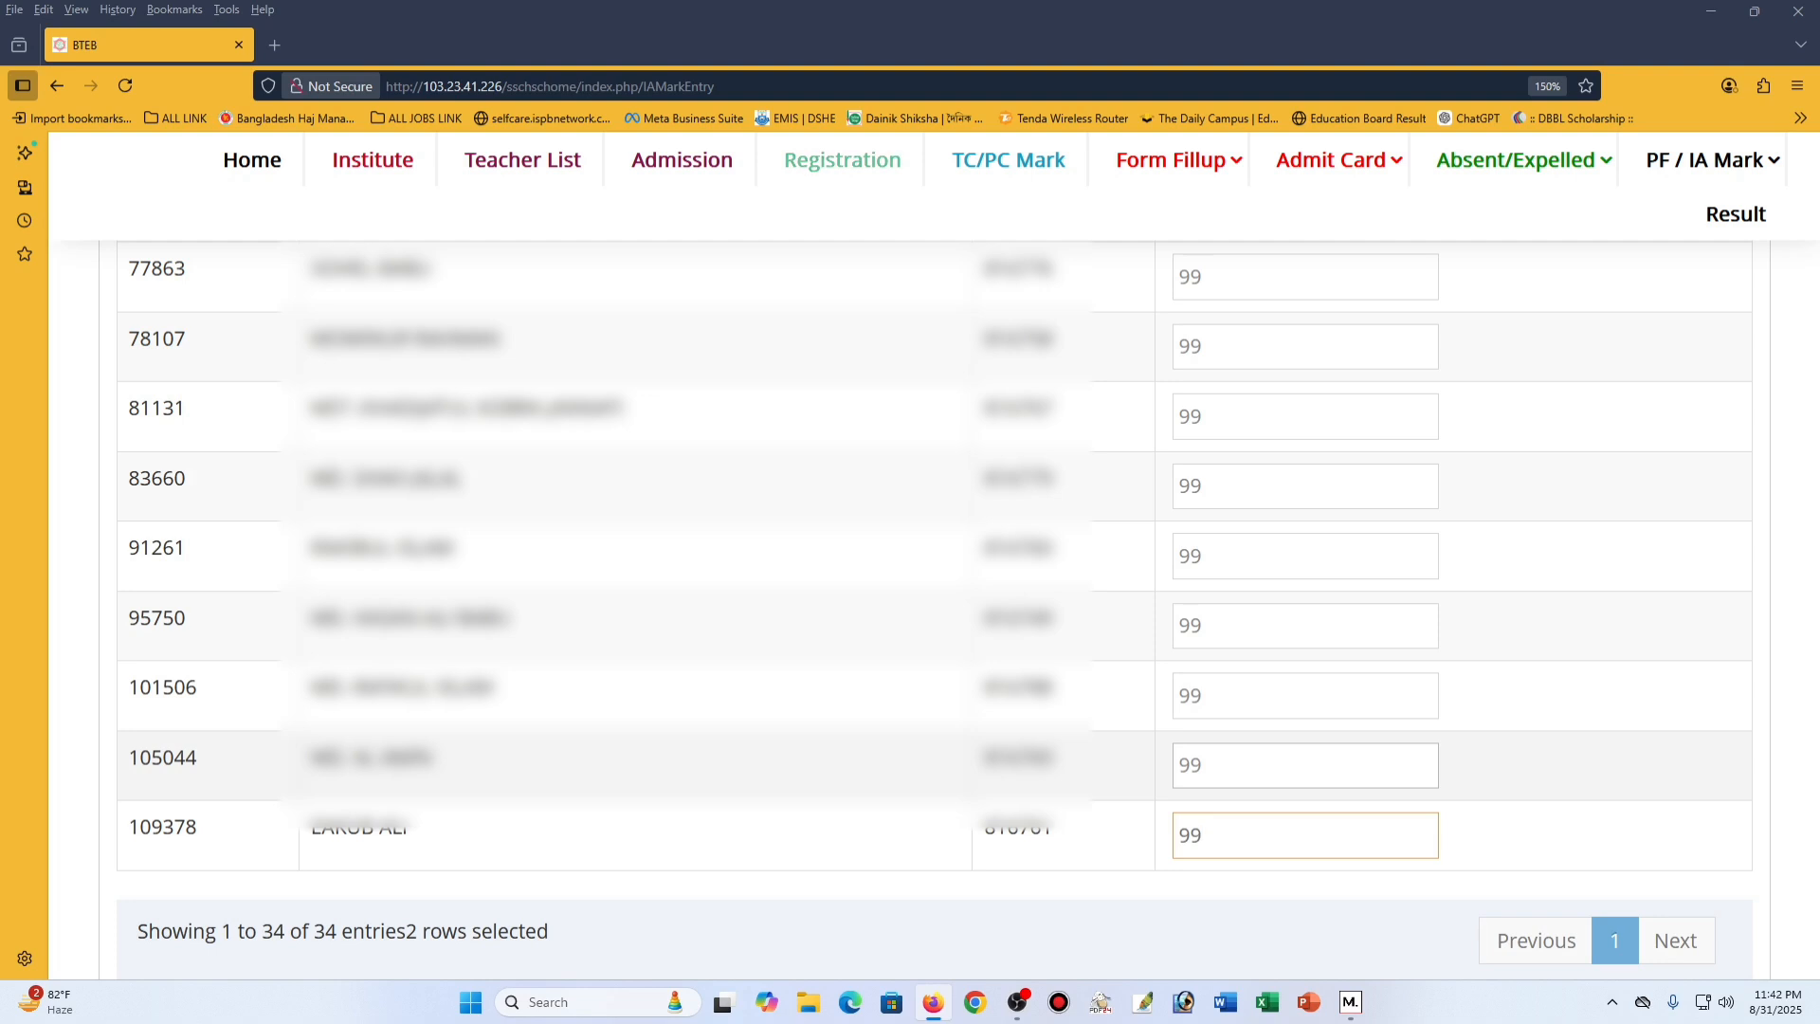
pyautogui.click(1033, 886)
# Submit the entered Industrial Training IA marks and confirm the submission.
pyautogui.scroll(-3, 934, 886)
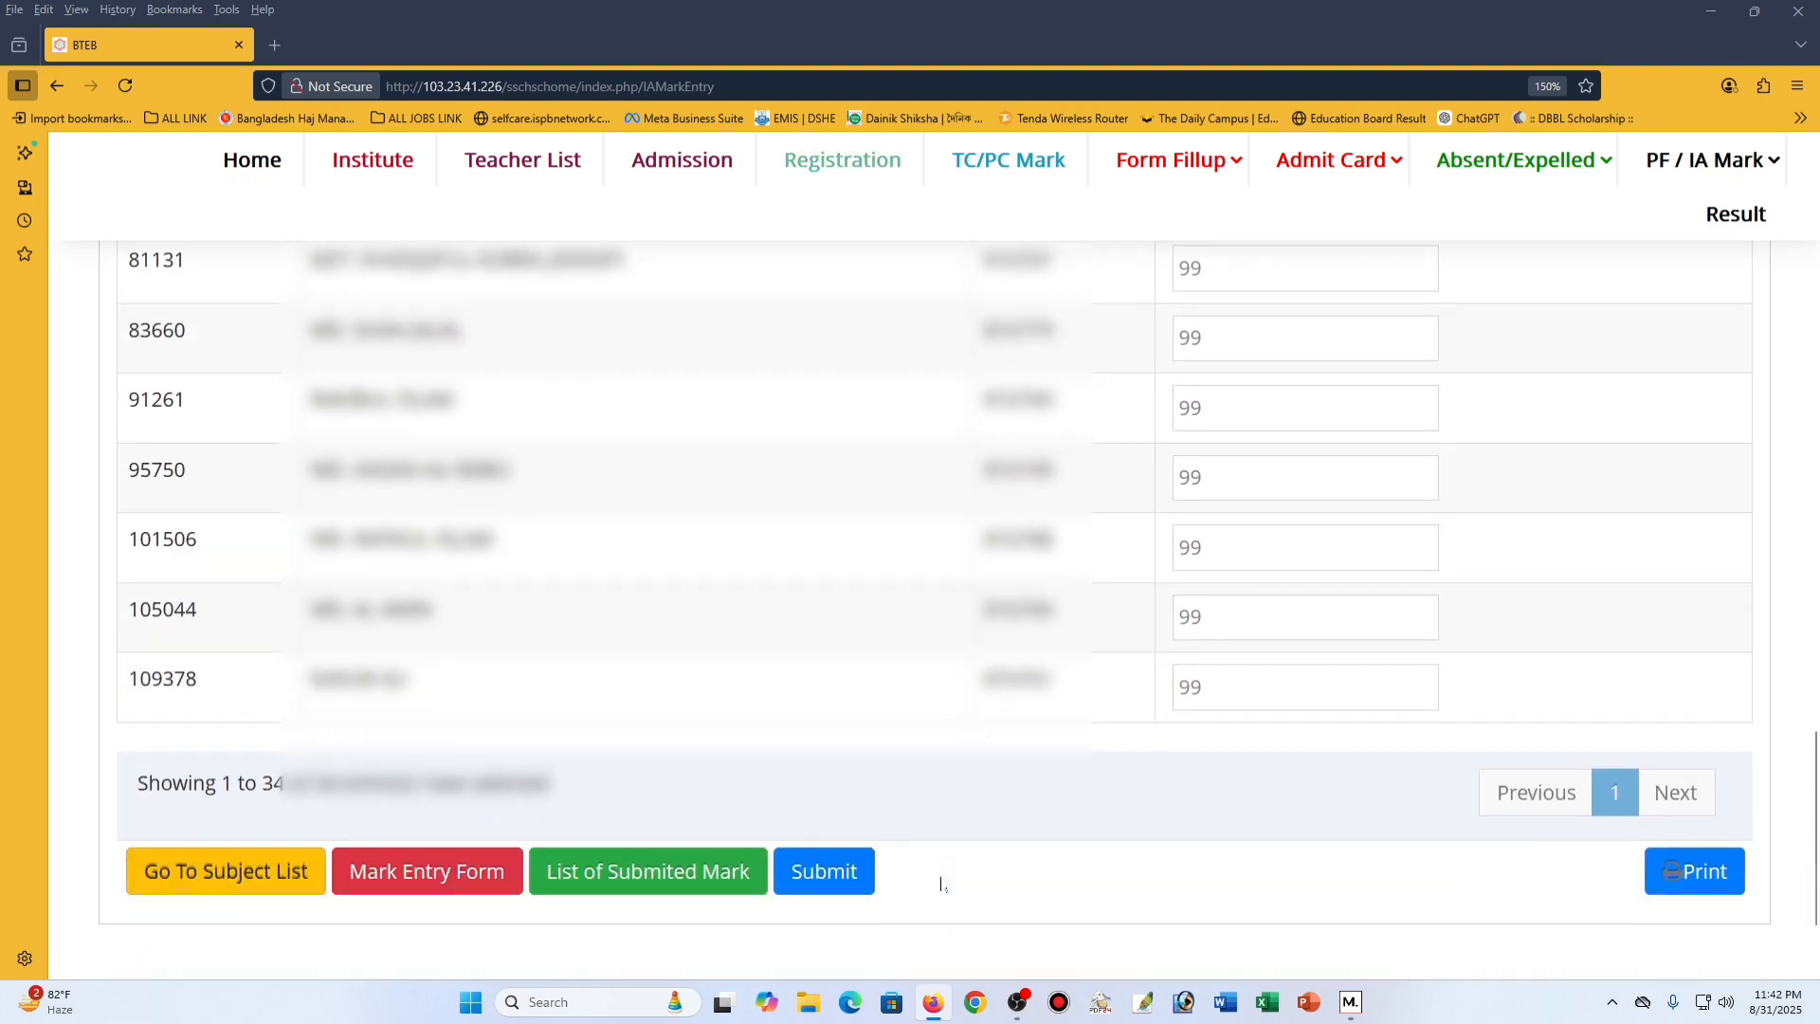
pyautogui.click(821, 874)
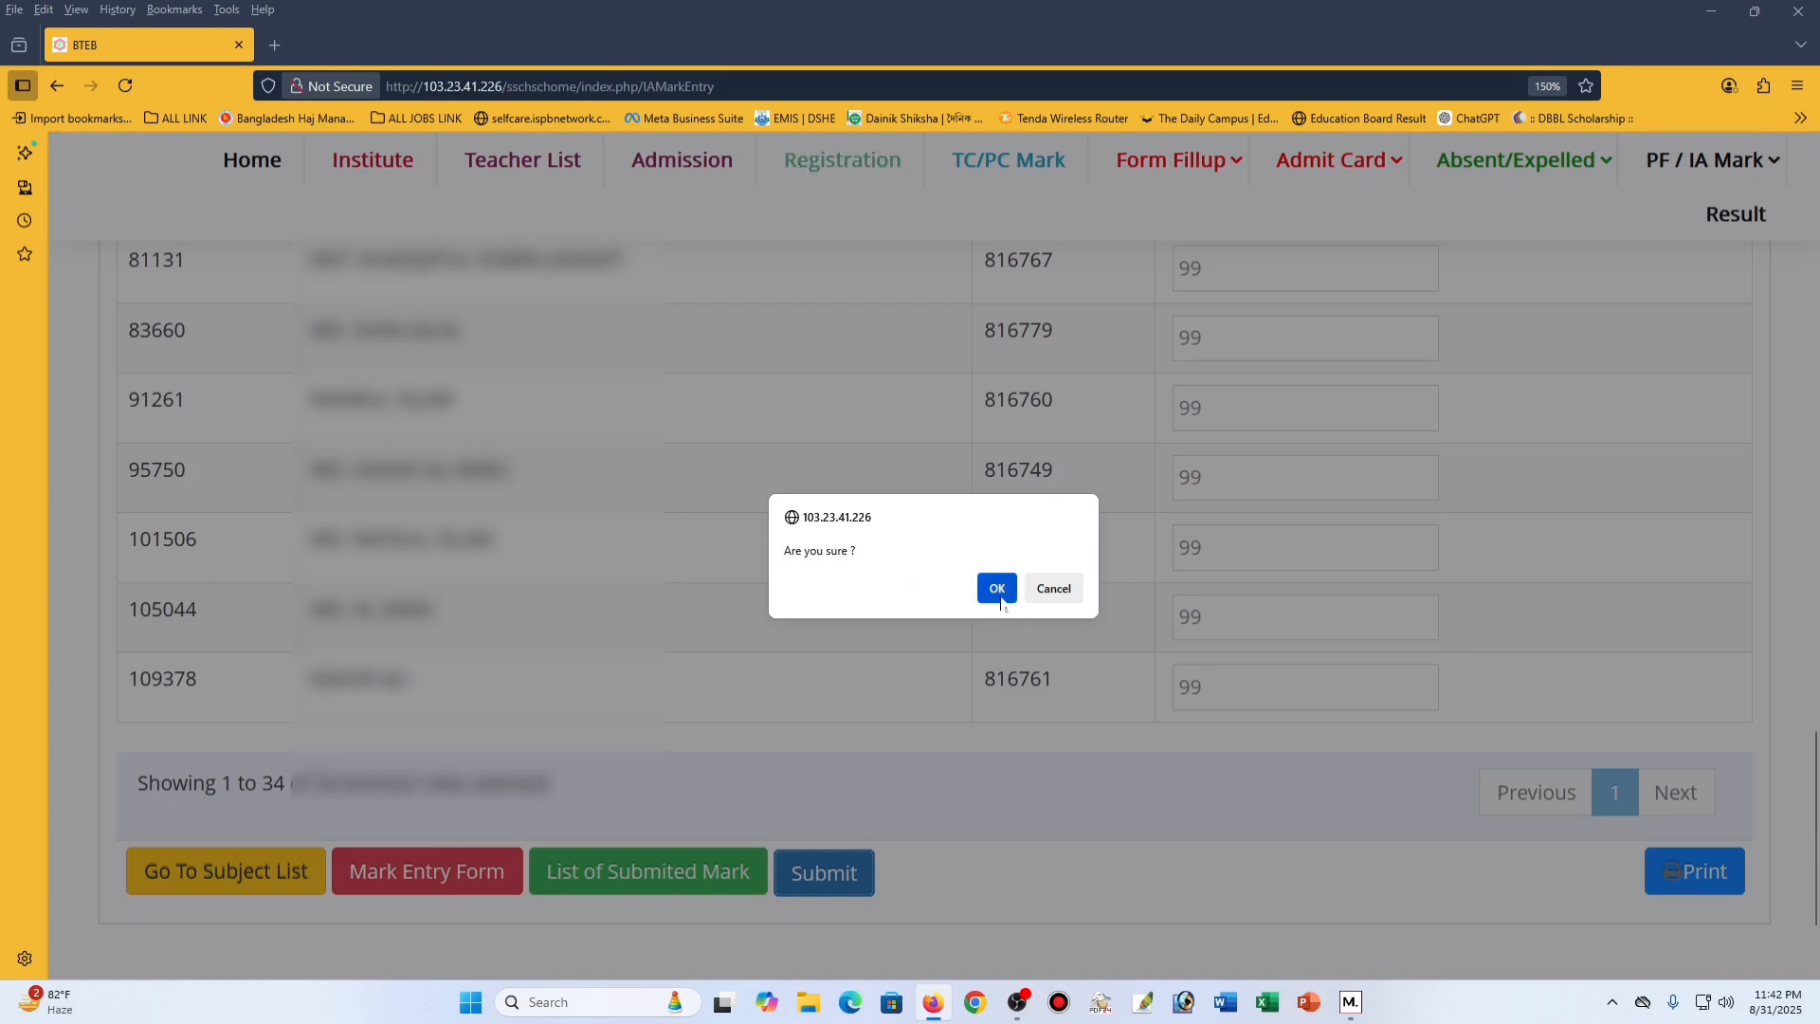
pyautogui.click(994, 591)
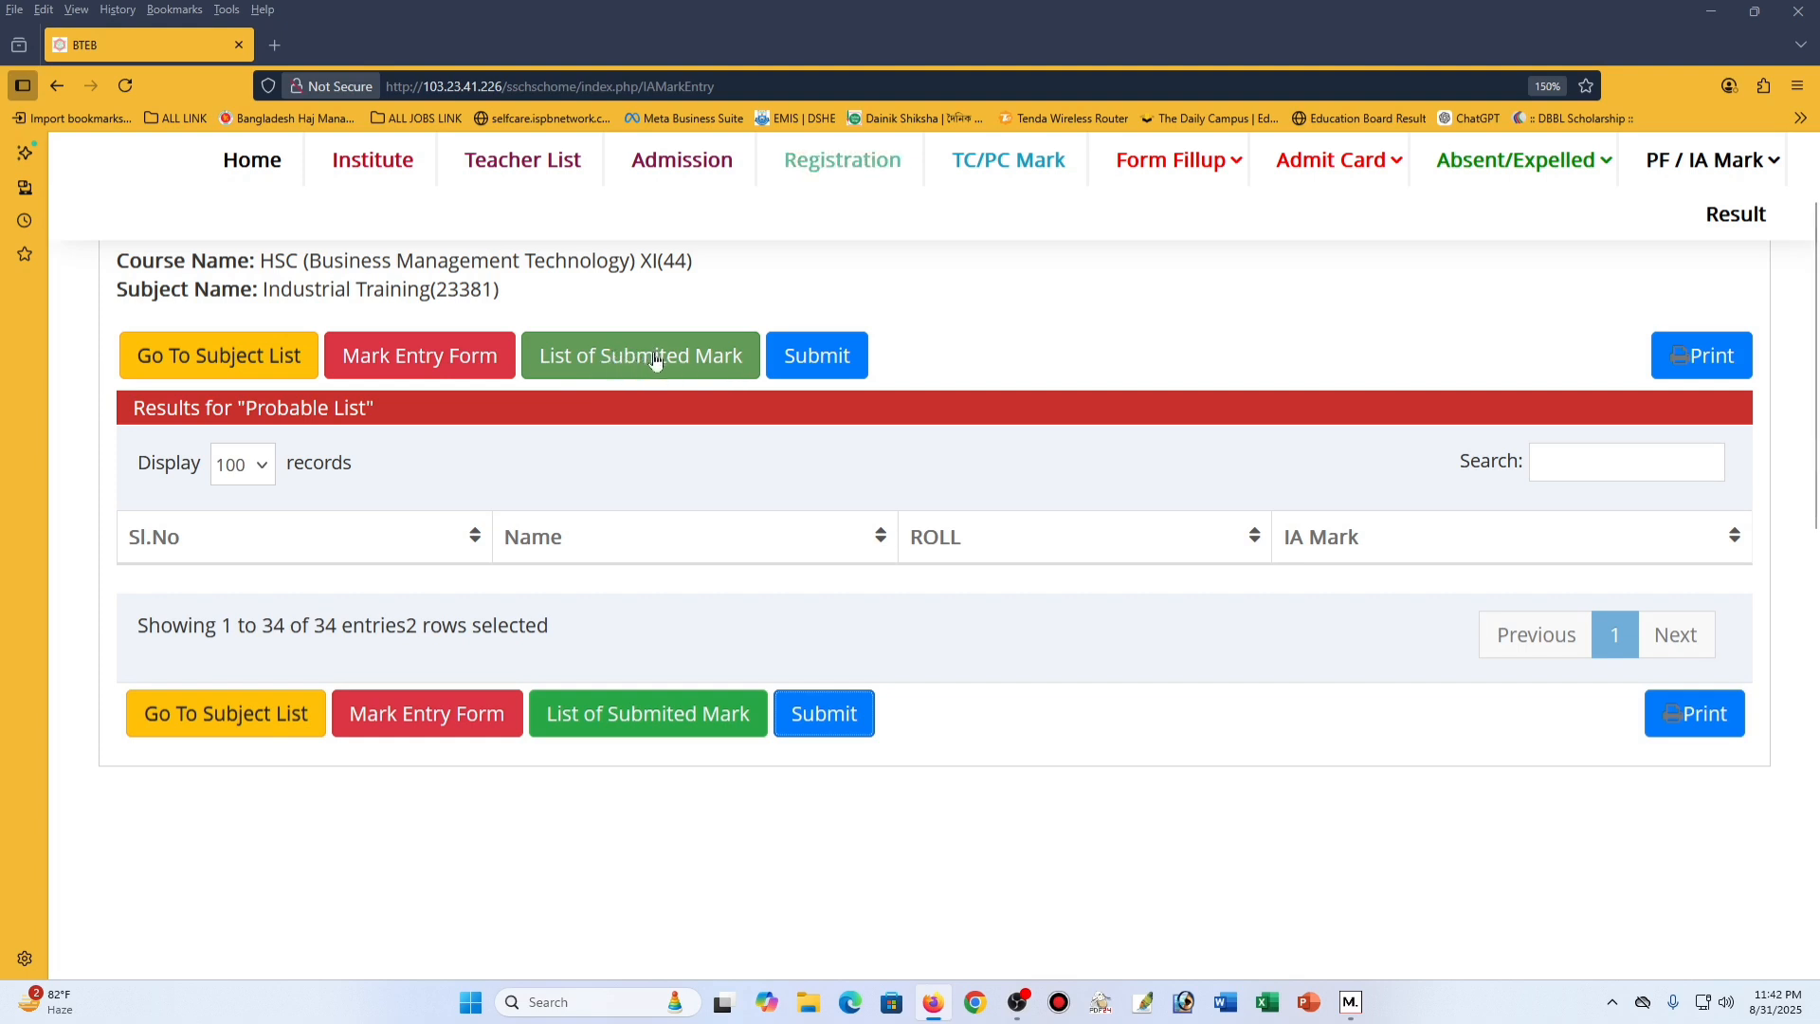
# Open the list of submitted marks for Industrial Training and look over its student rows.
pyautogui.click(713, 367)
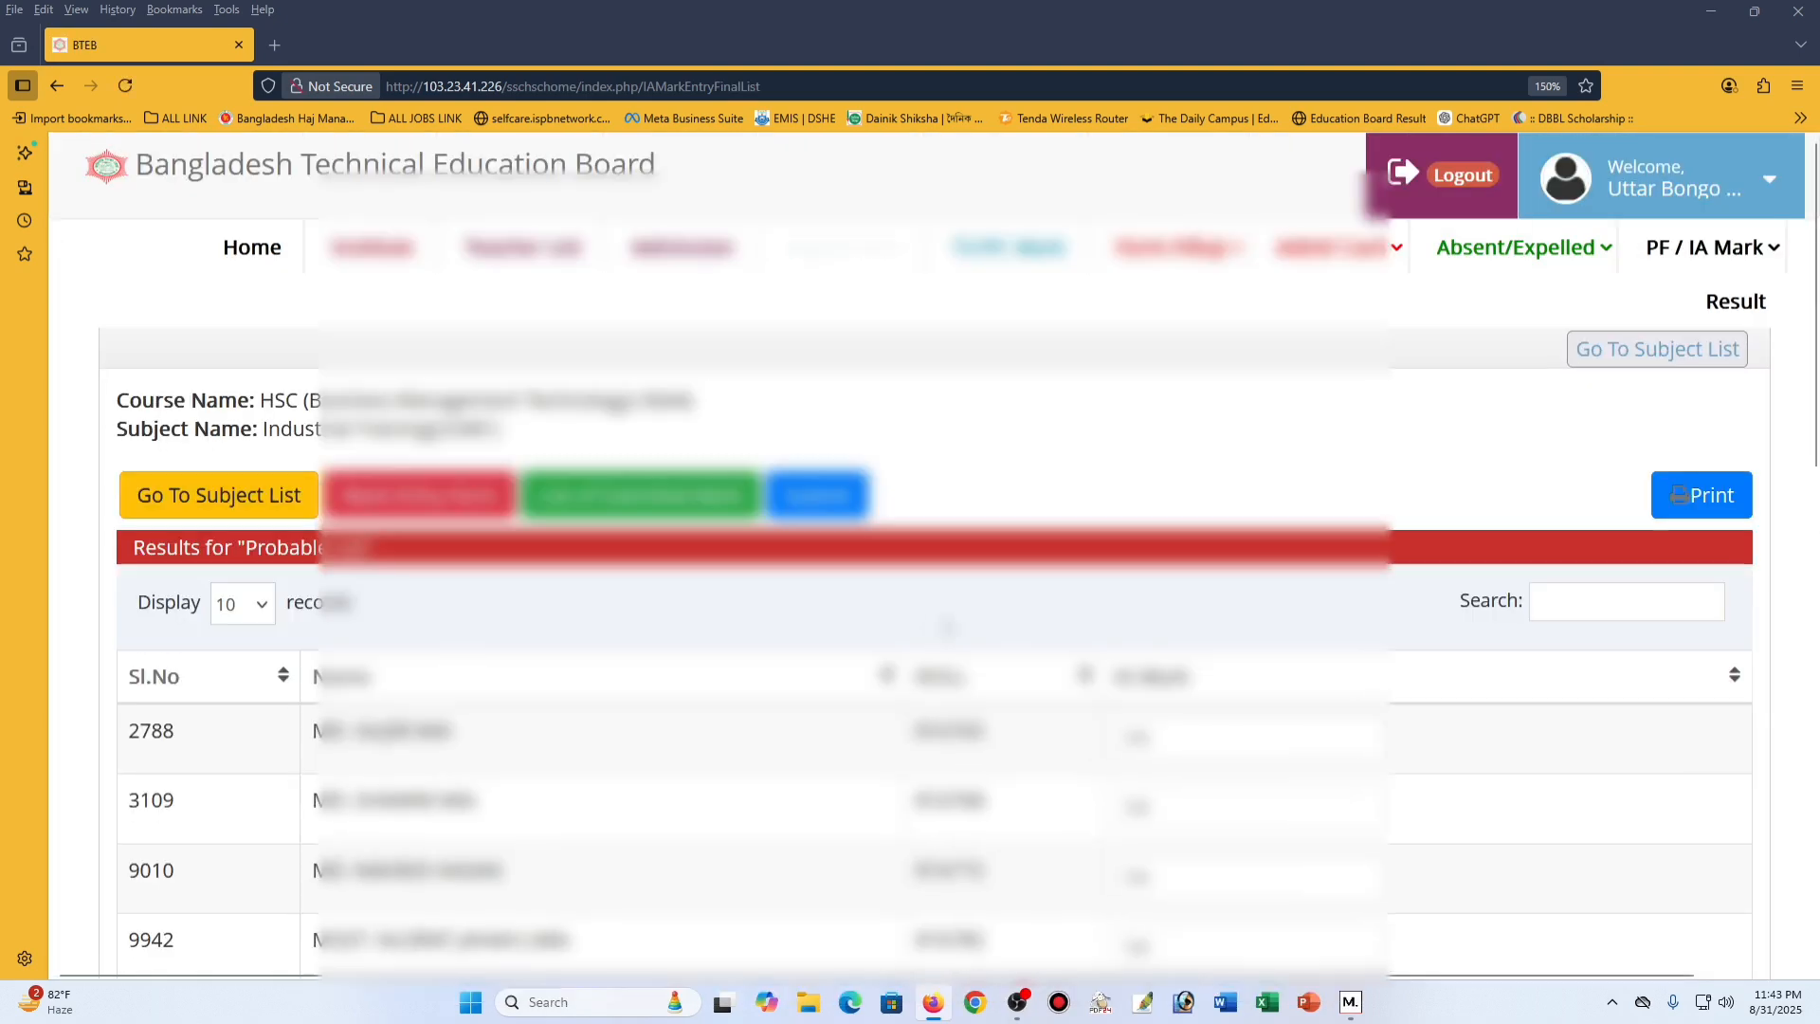
pyautogui.scroll(-3, 713, 436)
pyautogui.scroll(1, 720, 499)
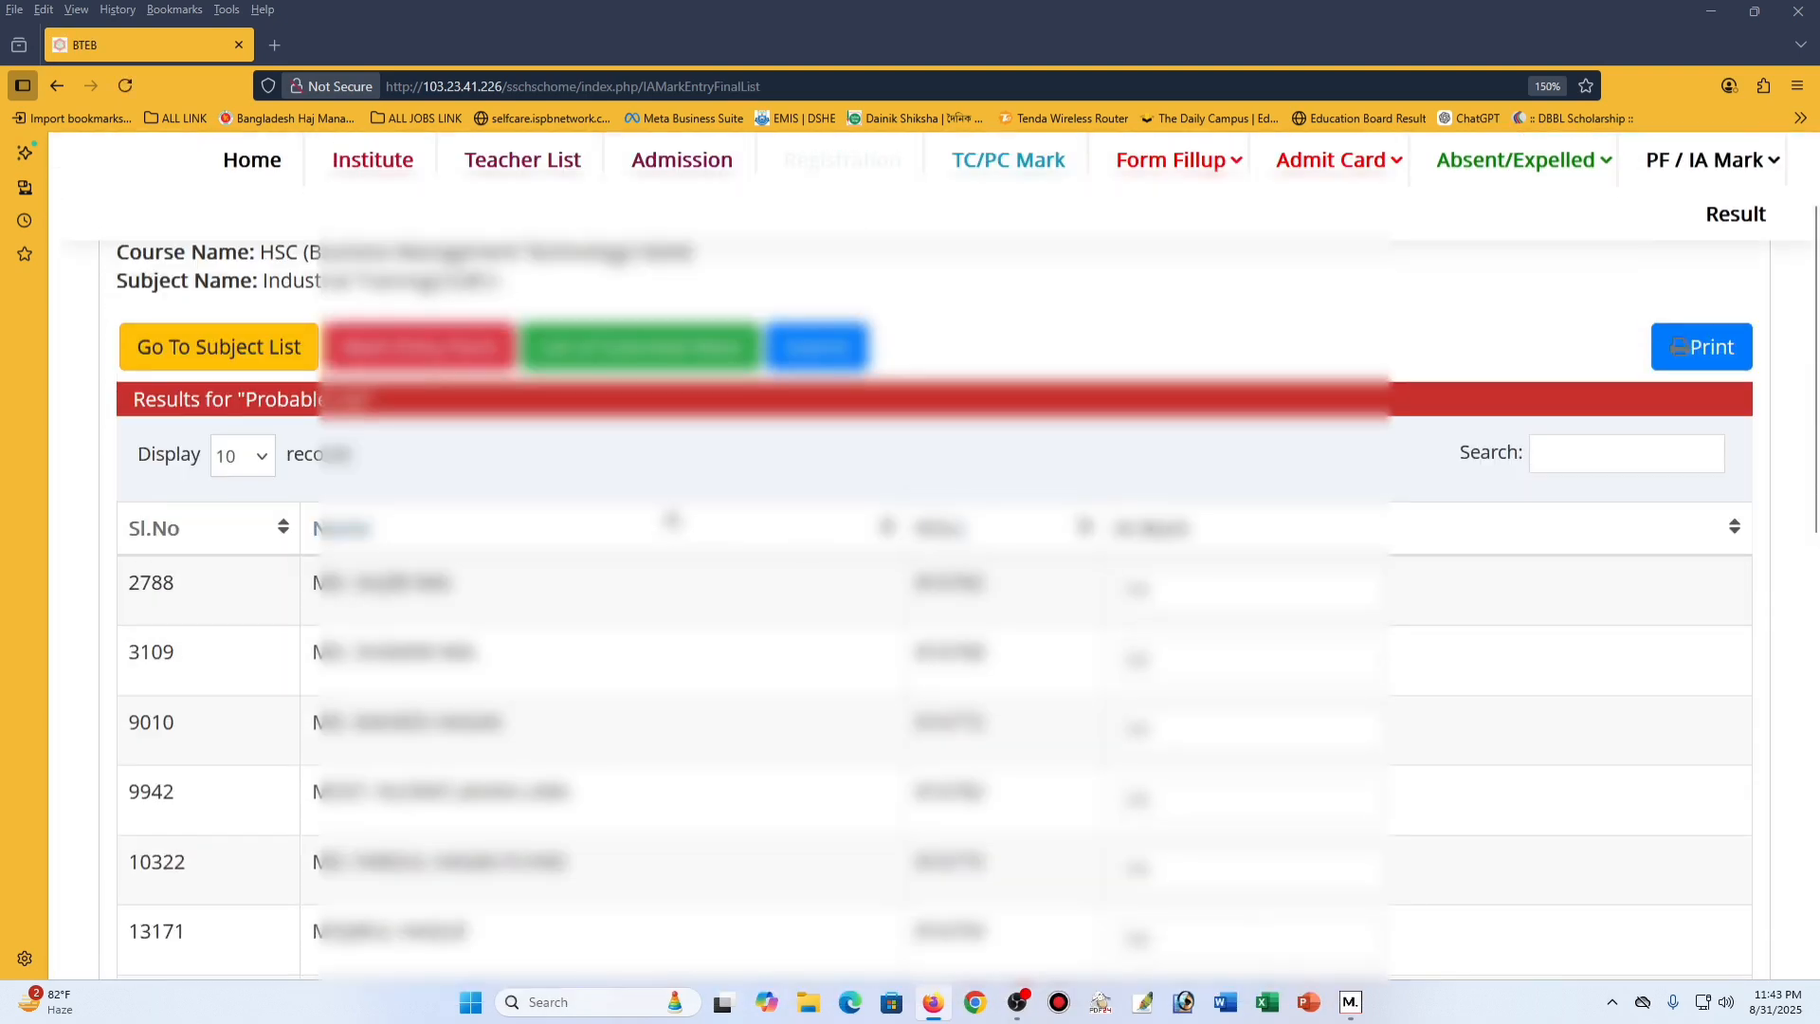
pyautogui.scroll(-2, 1243, 368)
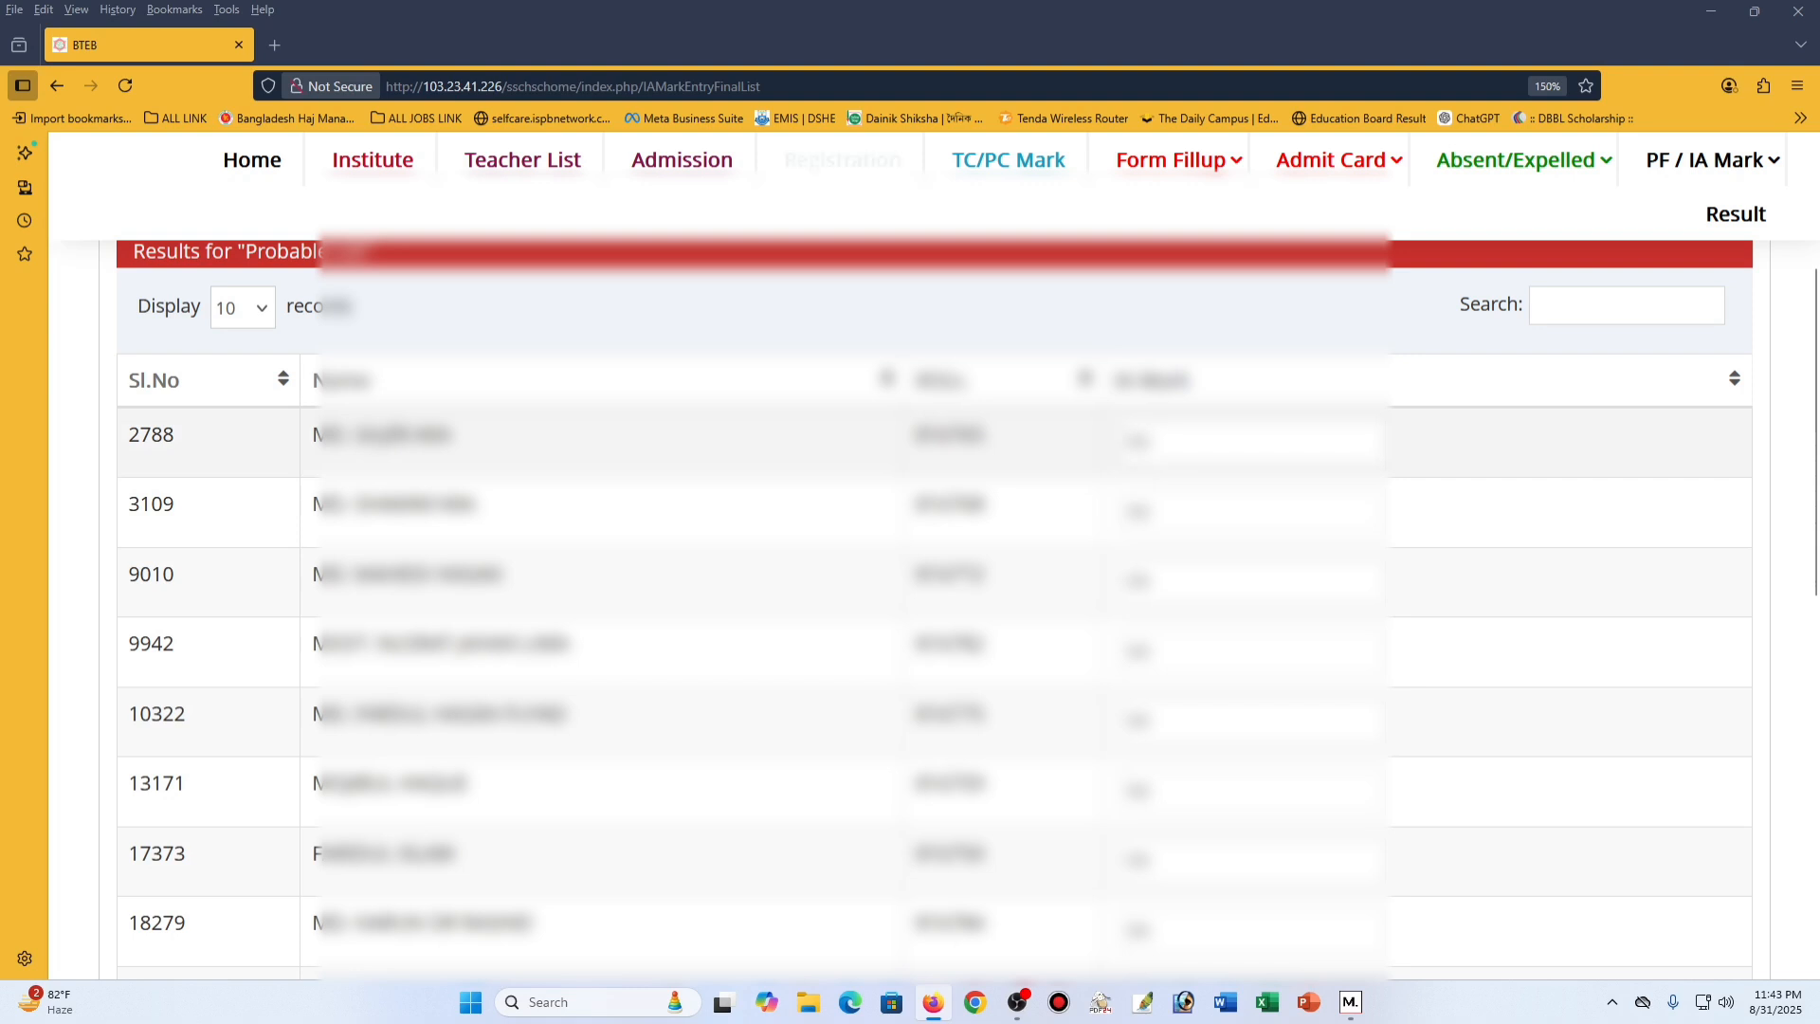
pyautogui.scroll(1, 1409, 464)
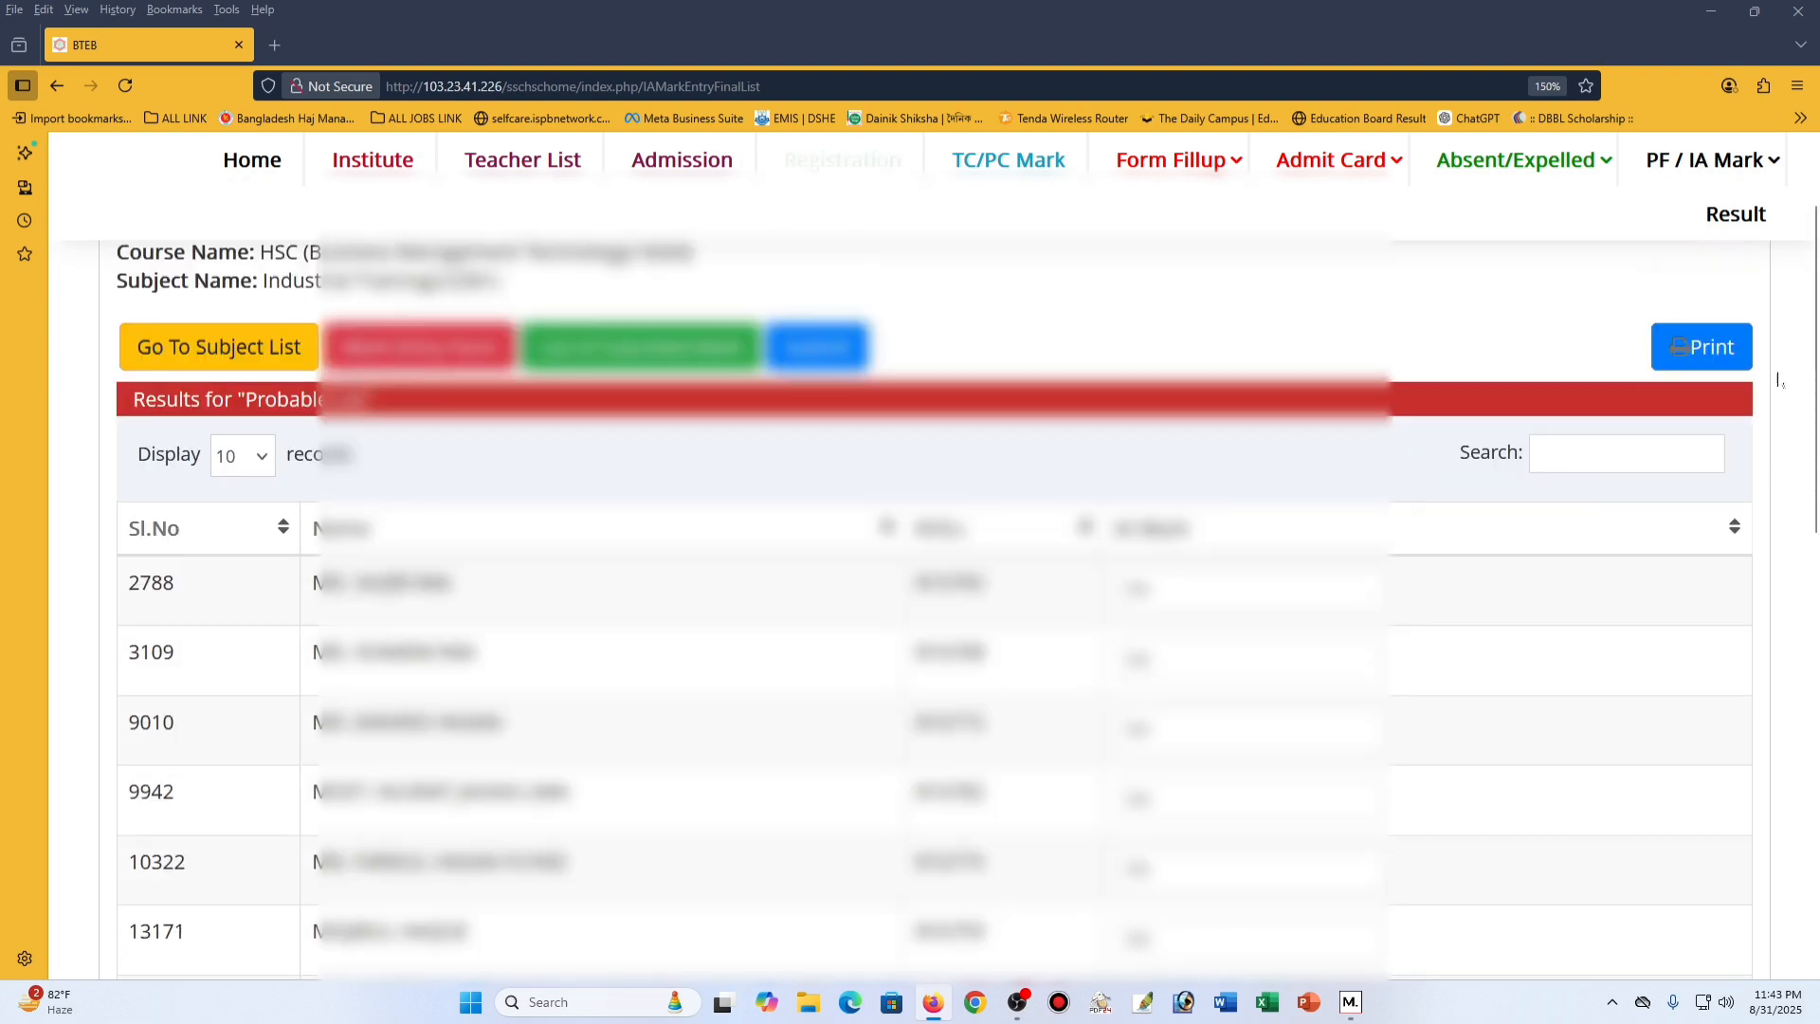
# Print all pages of the submitted IA mark list on the Brother DCP-L2540DW series printer, checking the preview first.
pyautogui.click(1712, 347)
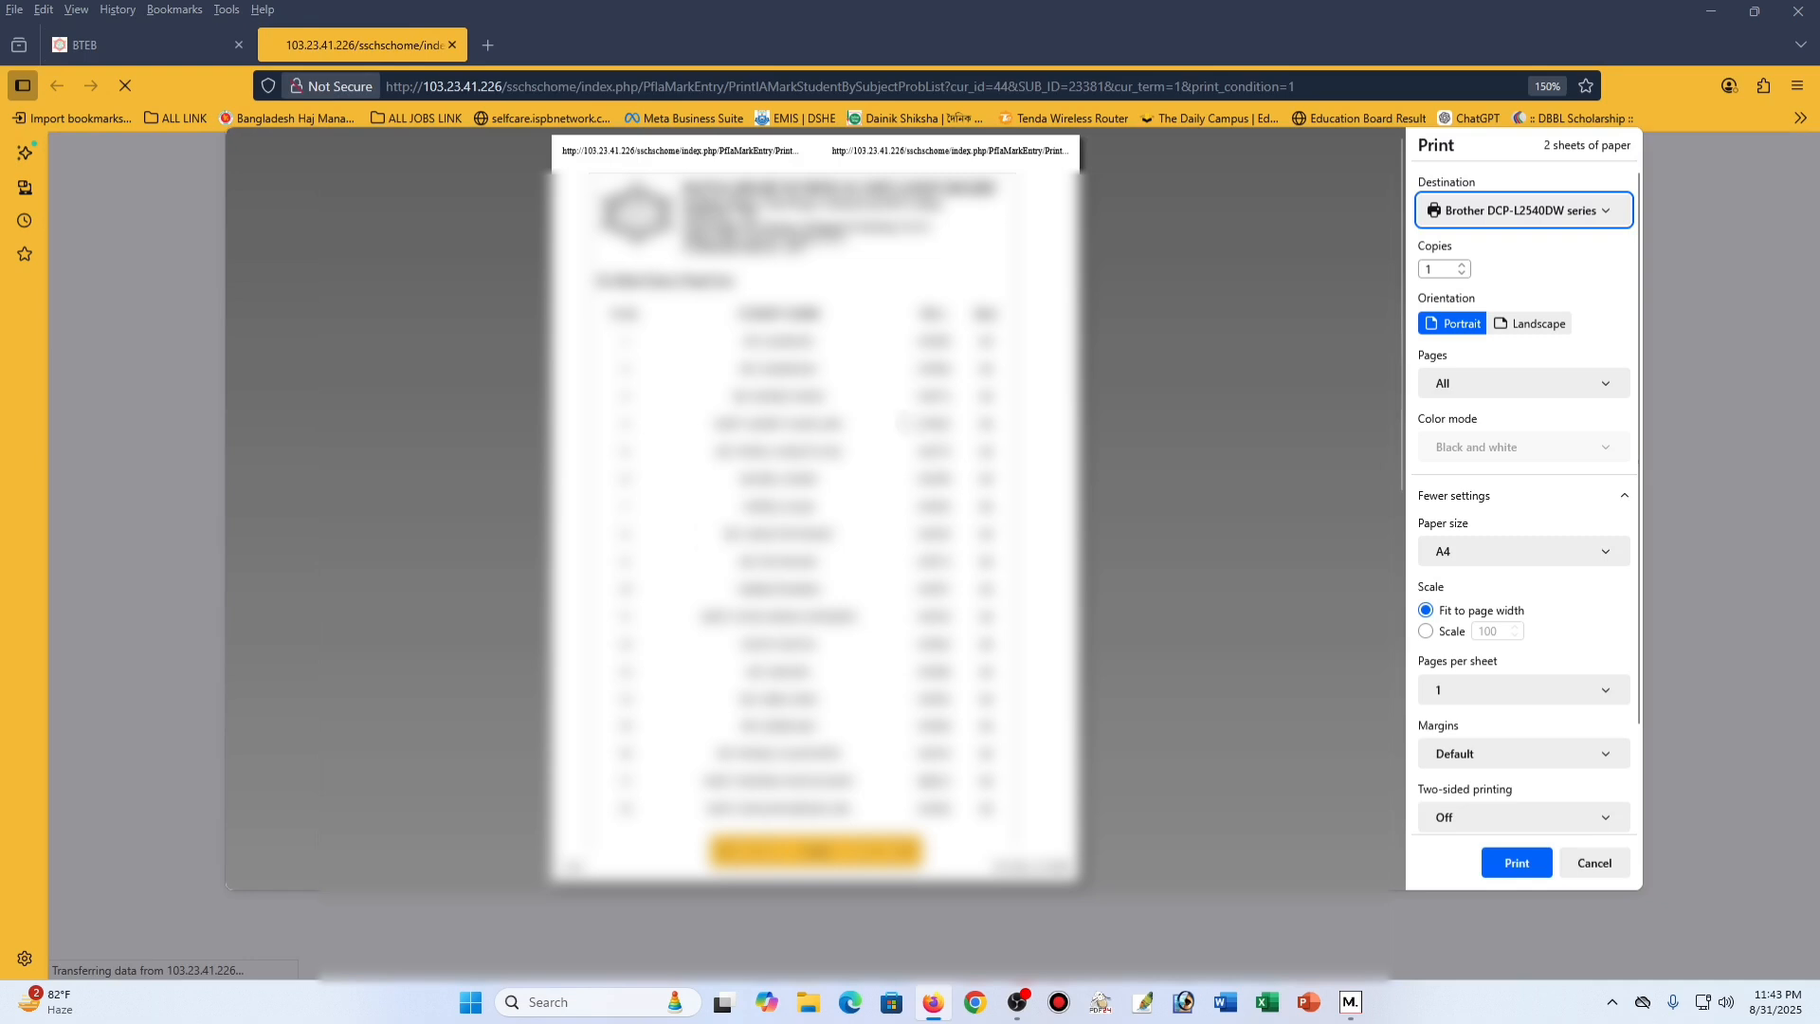
pyautogui.scroll(-5, 903, 423)
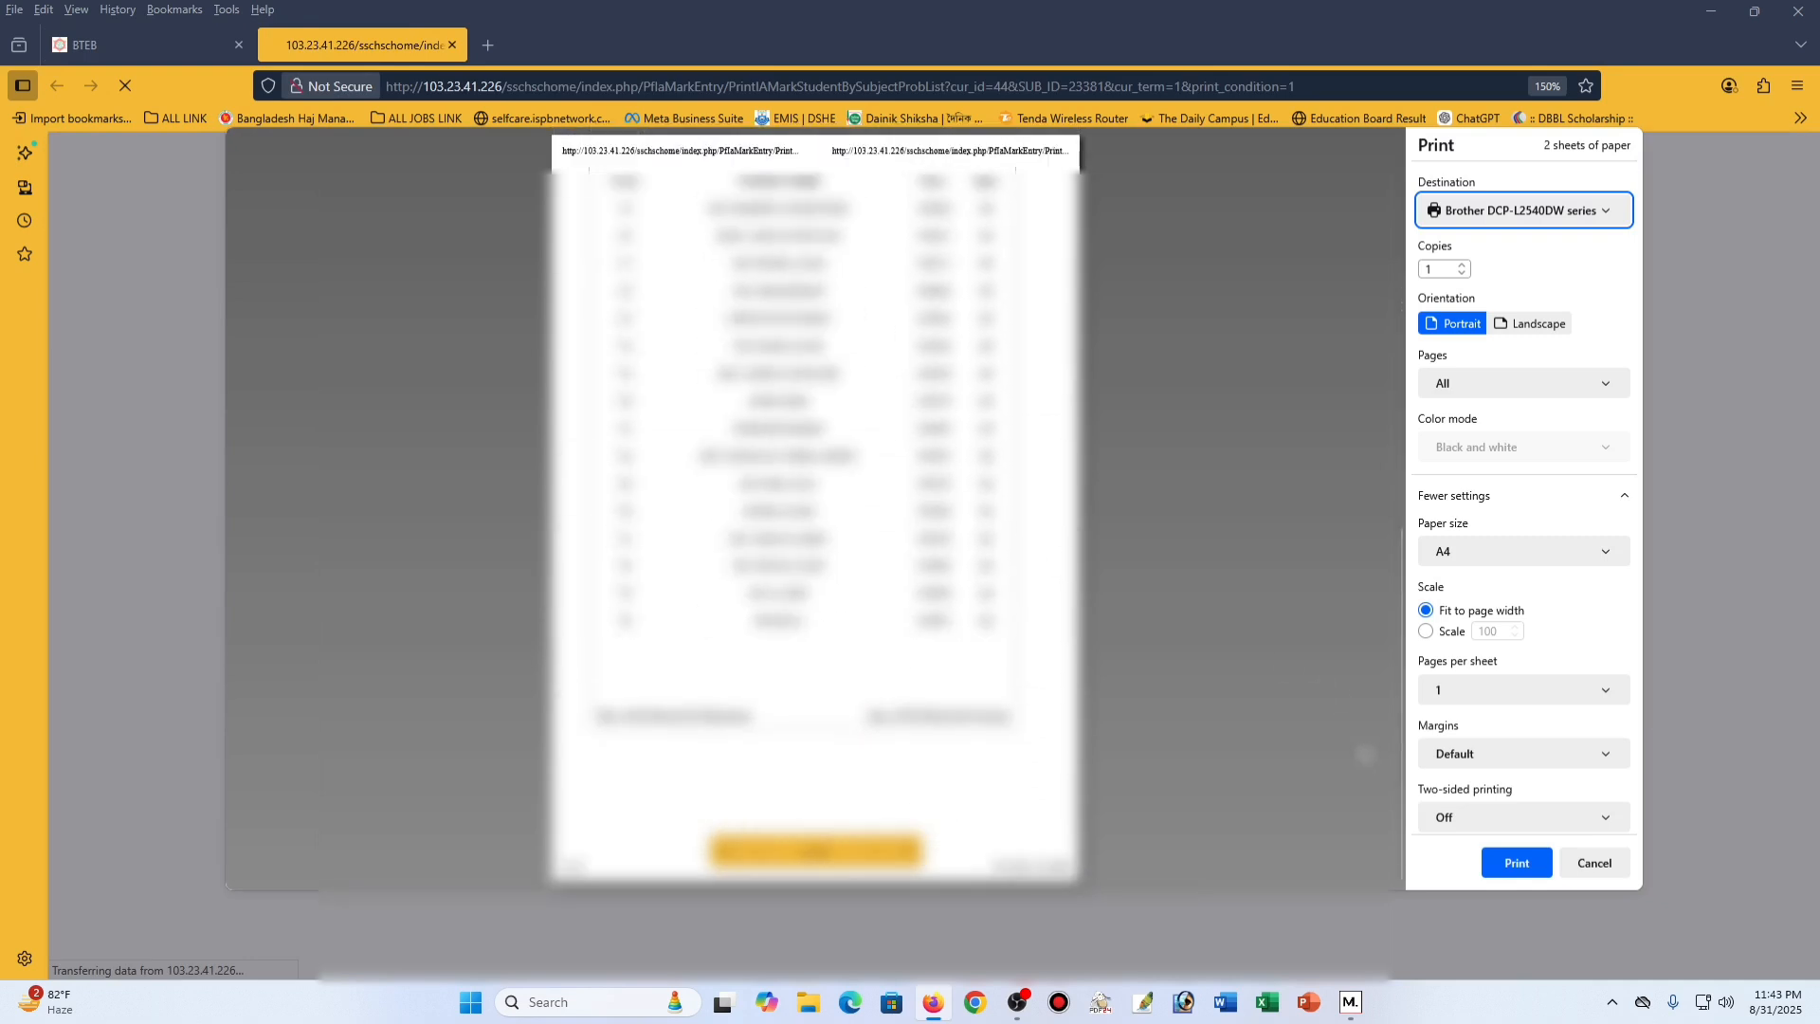
pyautogui.click(1519, 865)
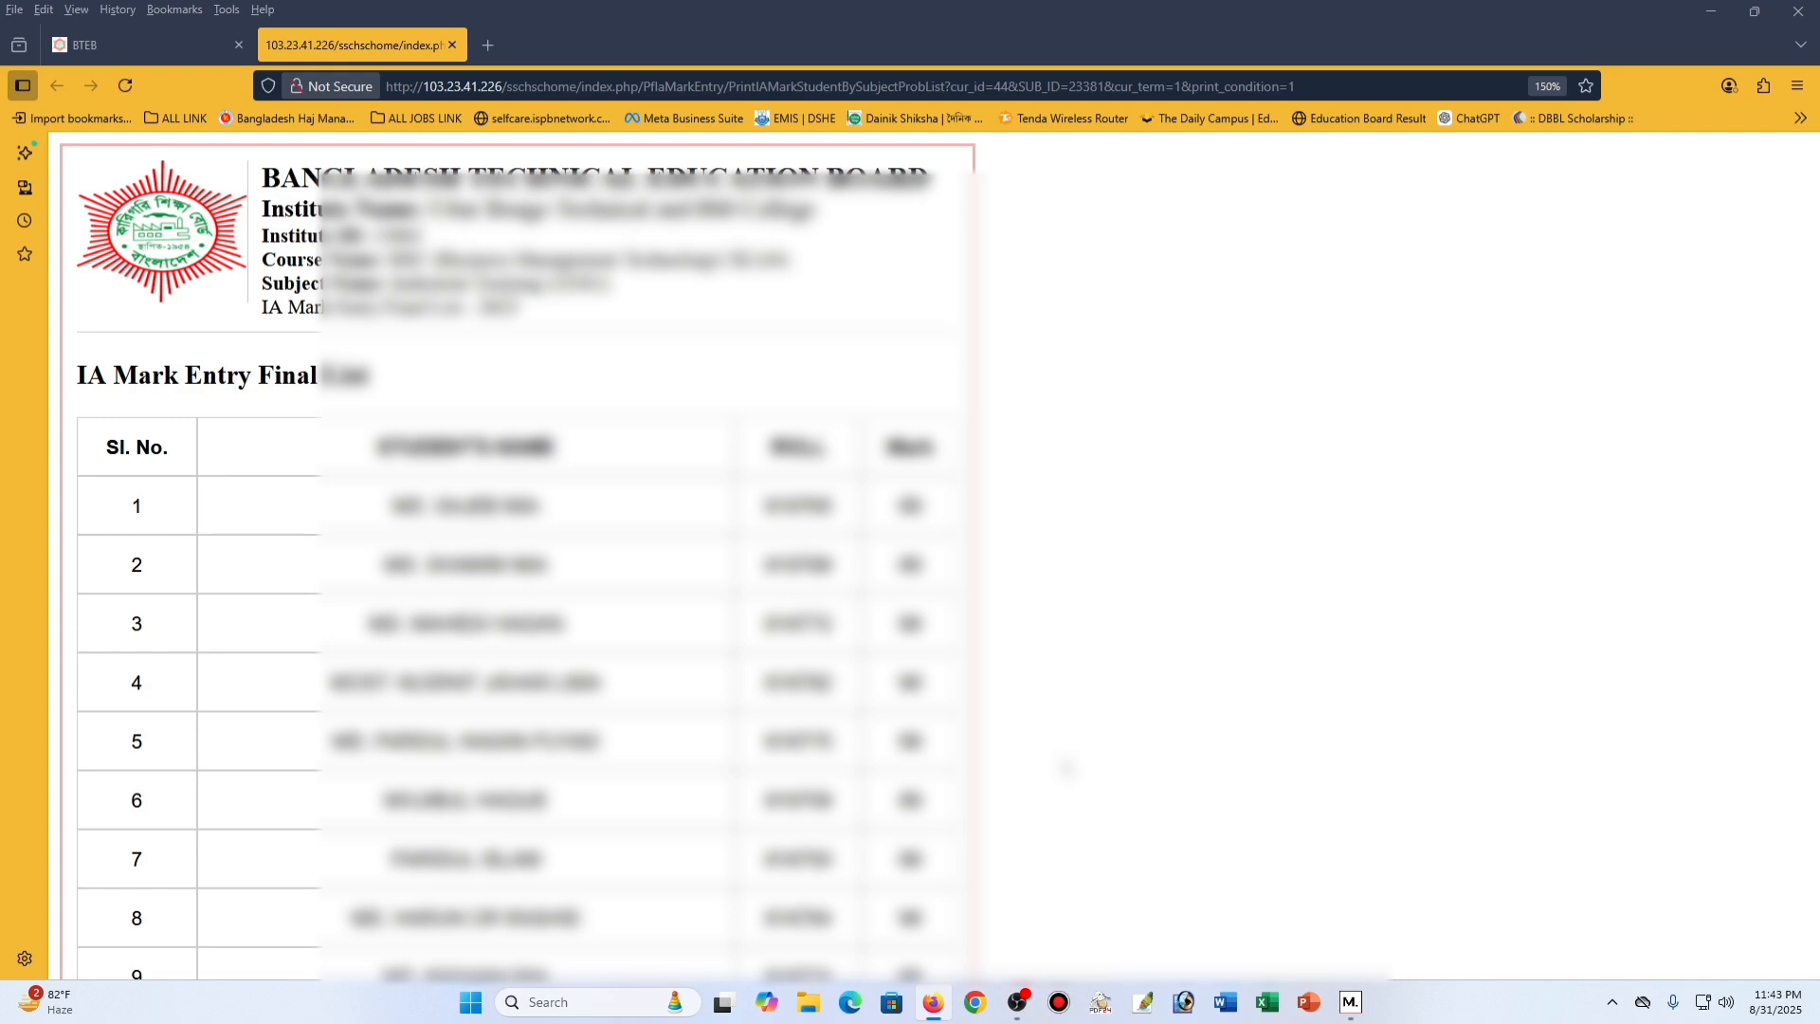
# Return to the submitted mark list page and go back to the subject list of the course.
pyautogui.click(141, 42)
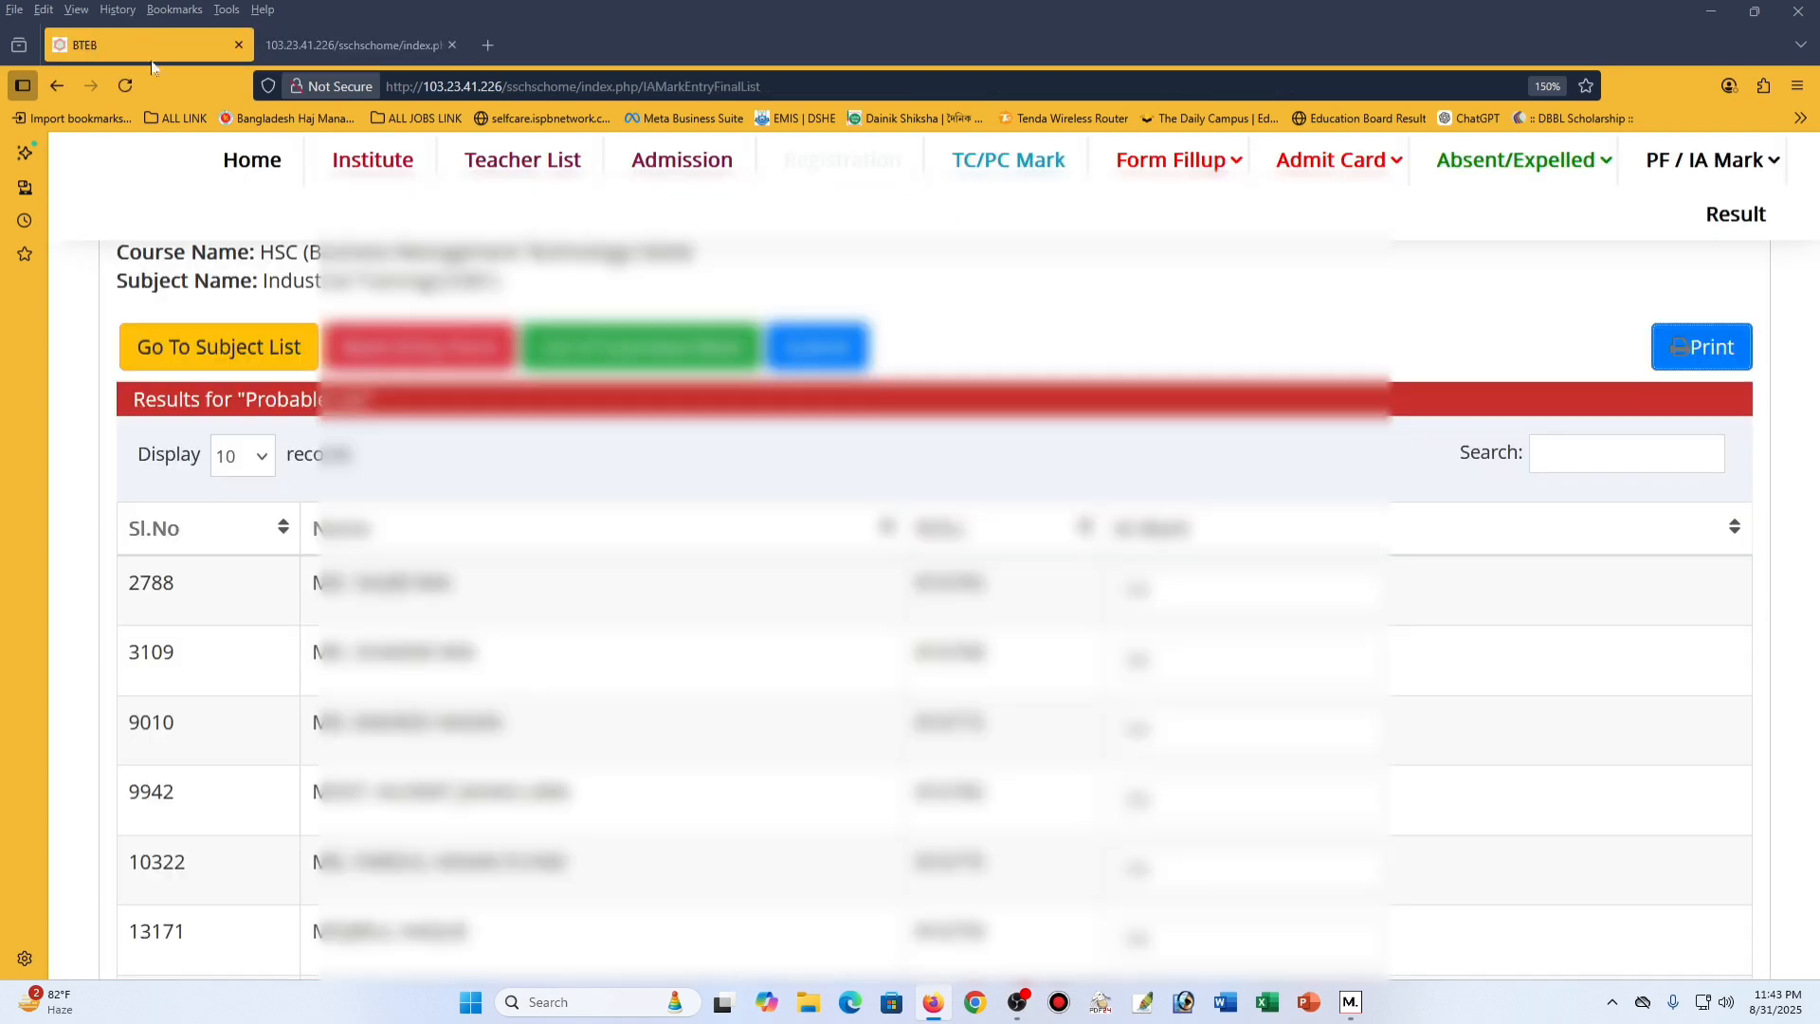
pyautogui.click(256, 357)
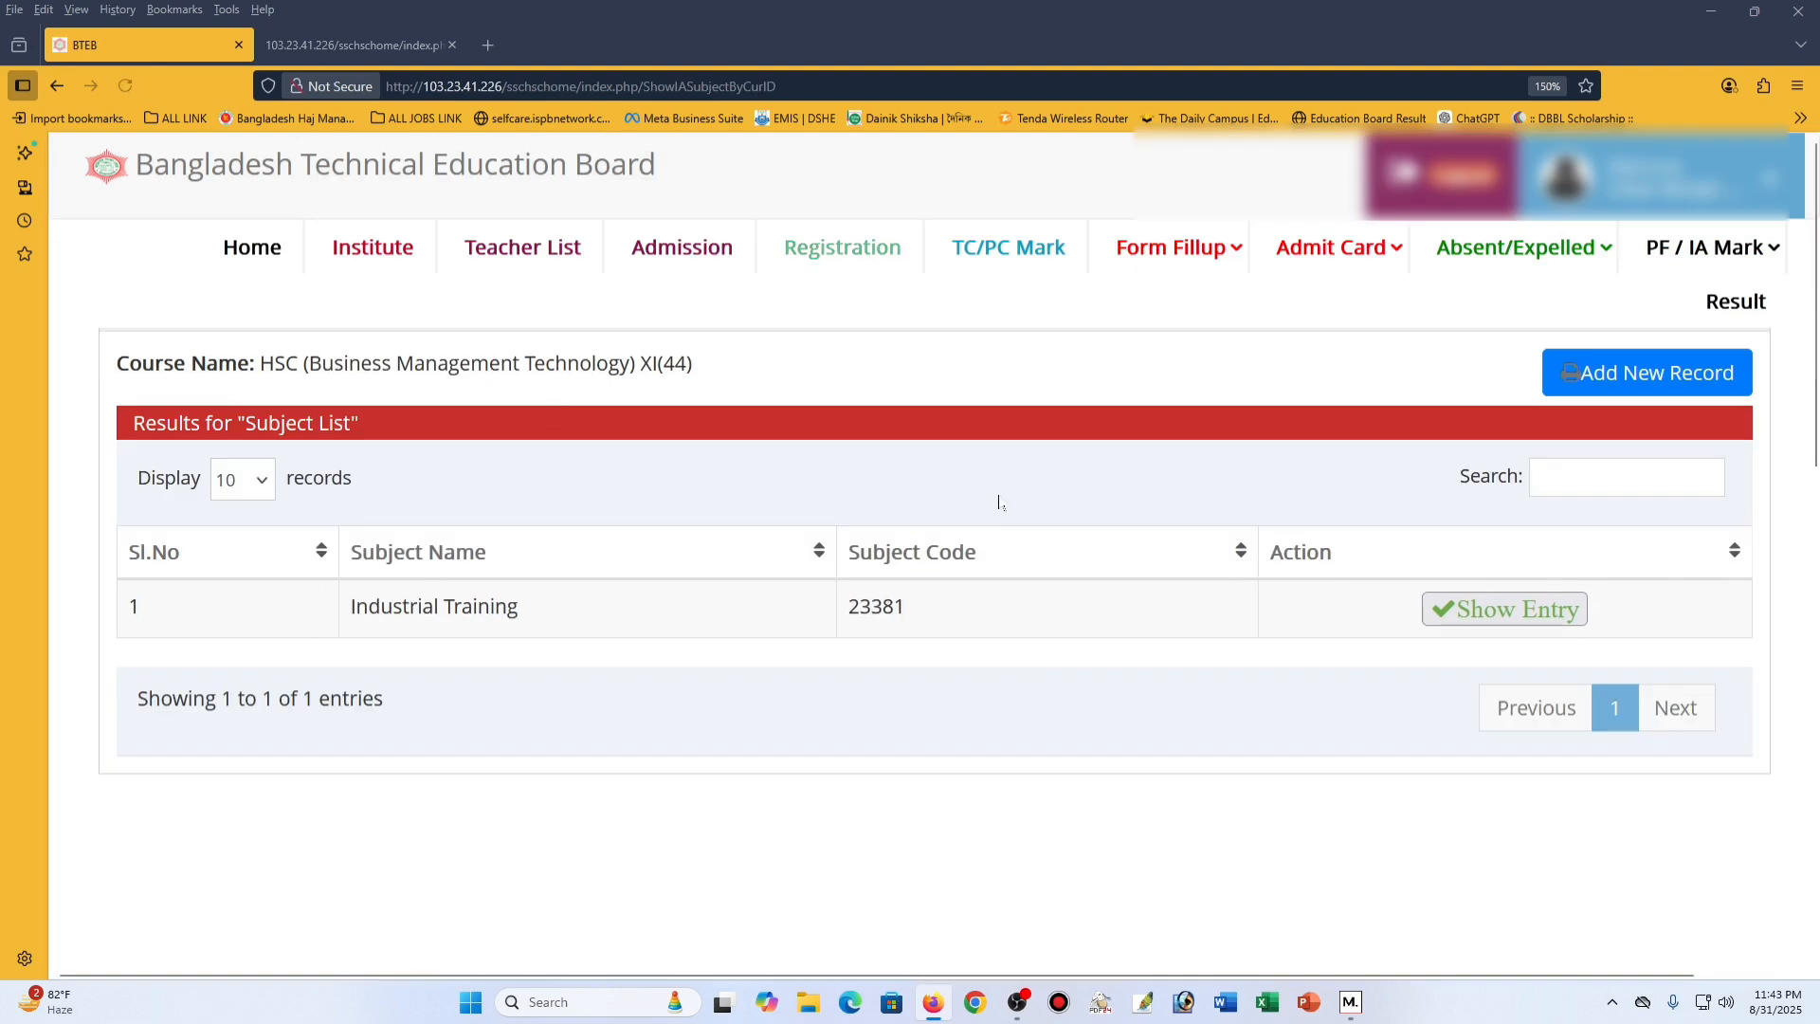
# Open IA mark entry for the course curriculum 44-HSC (Business Management Technology) XII.
pyautogui.moveTo(1682, 250)
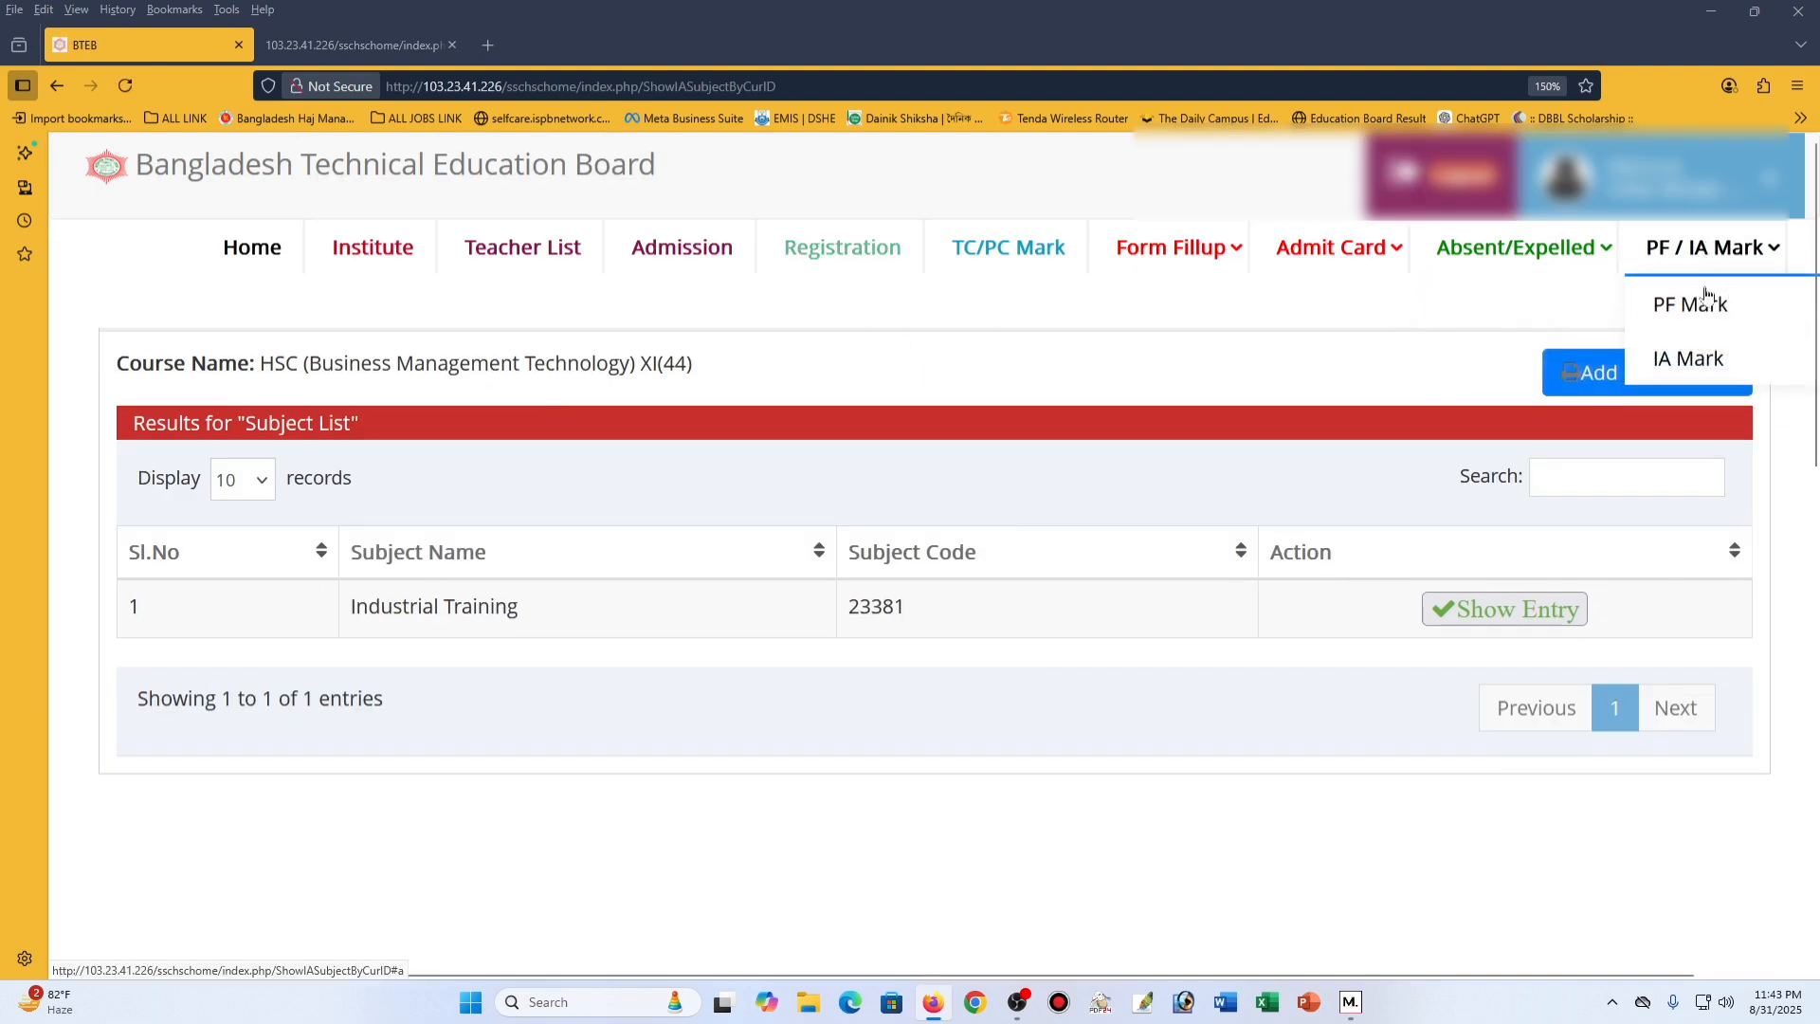
pyautogui.click(1681, 360)
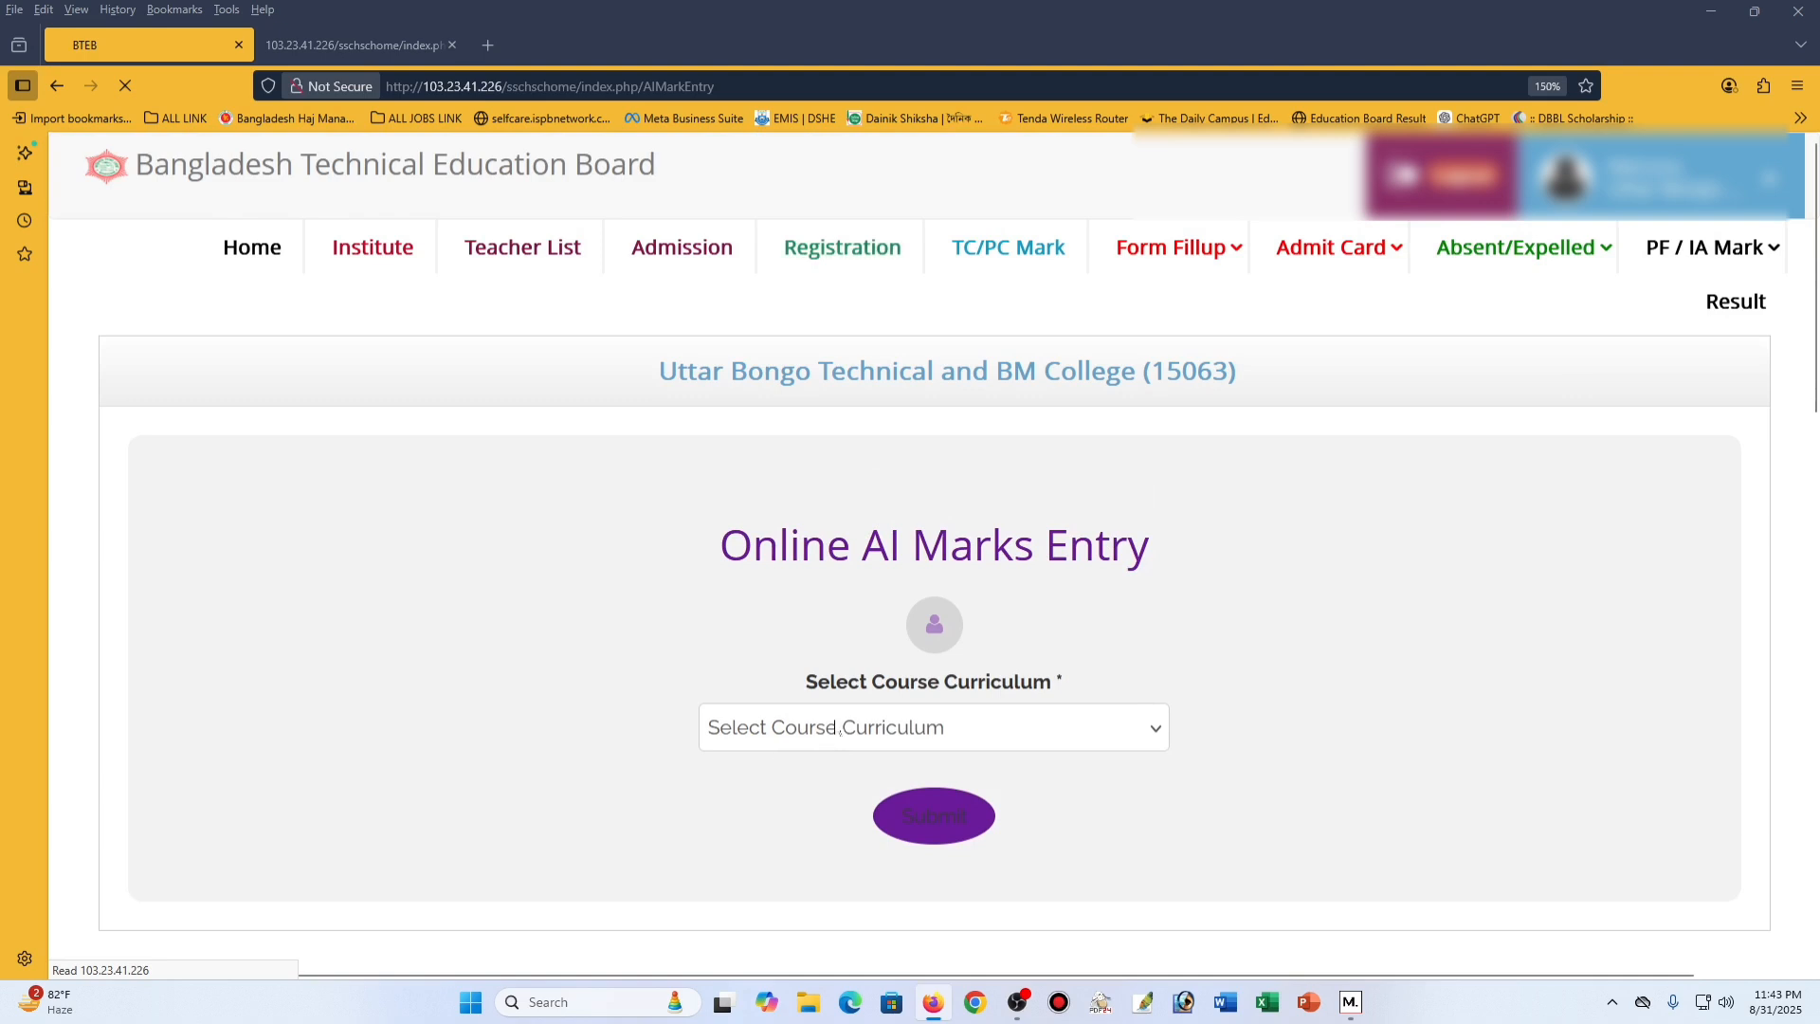
pyautogui.click(846, 620)
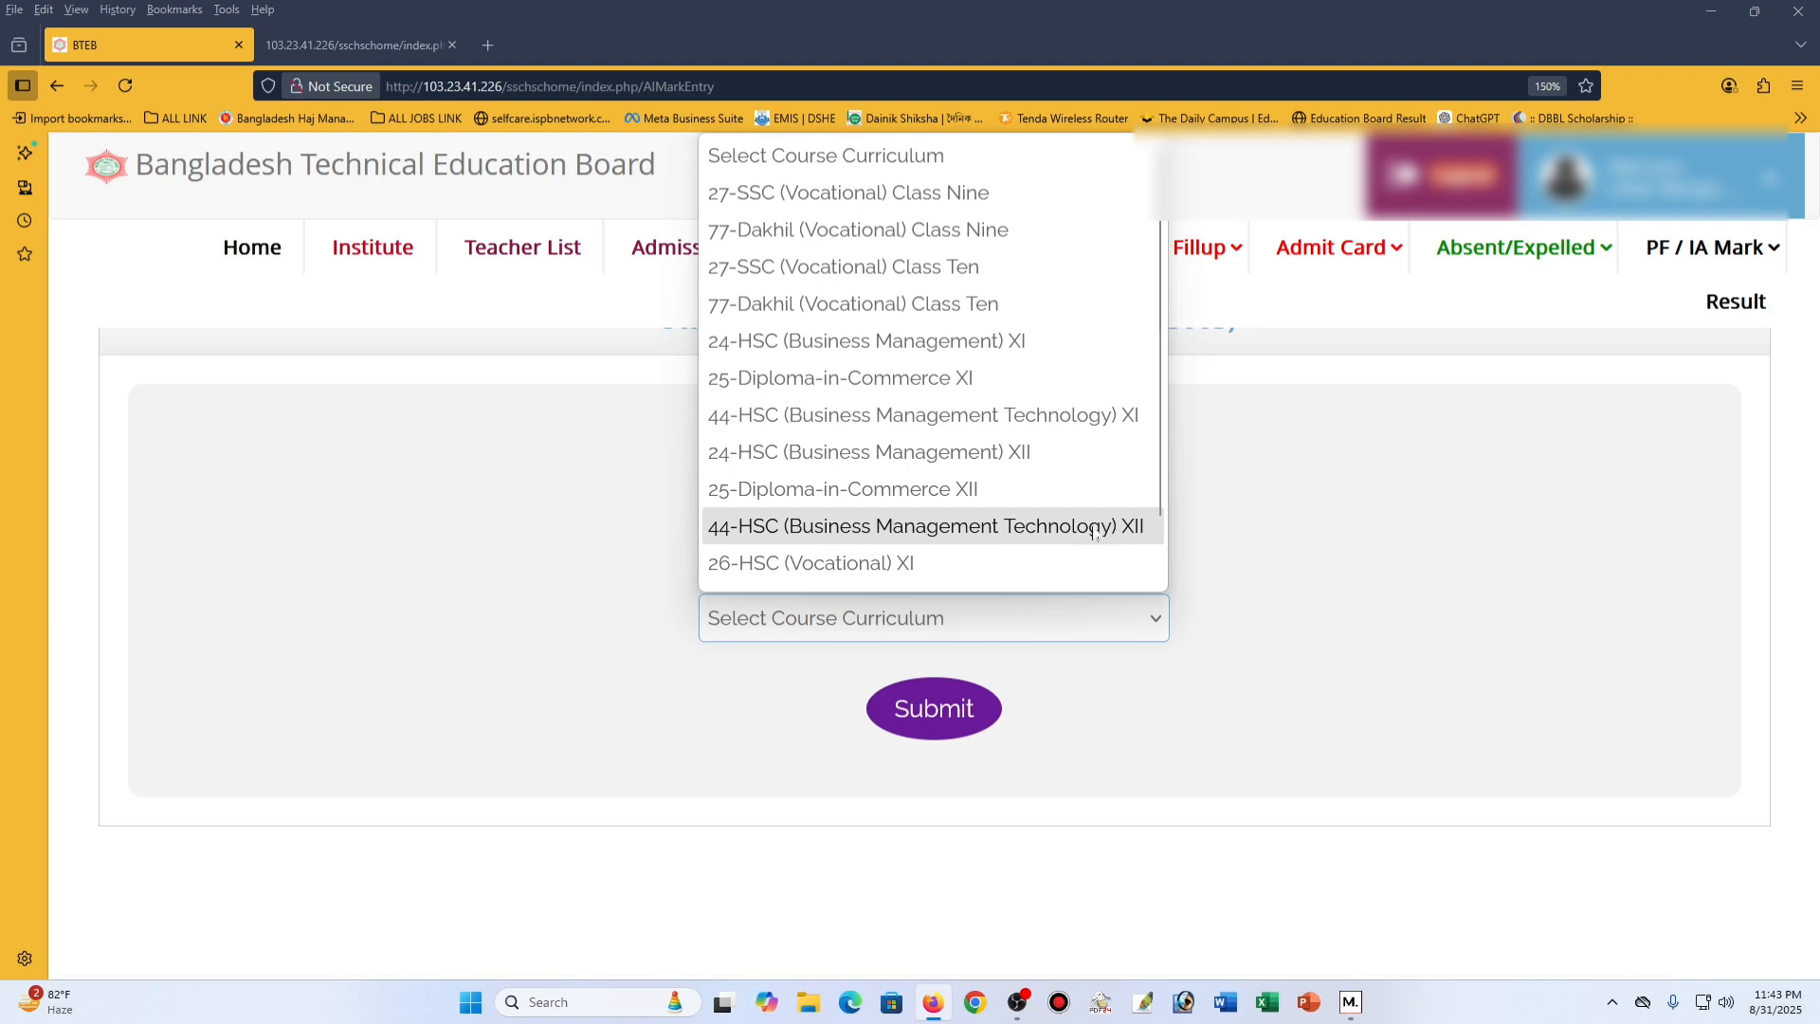
pyautogui.click(1065, 534)
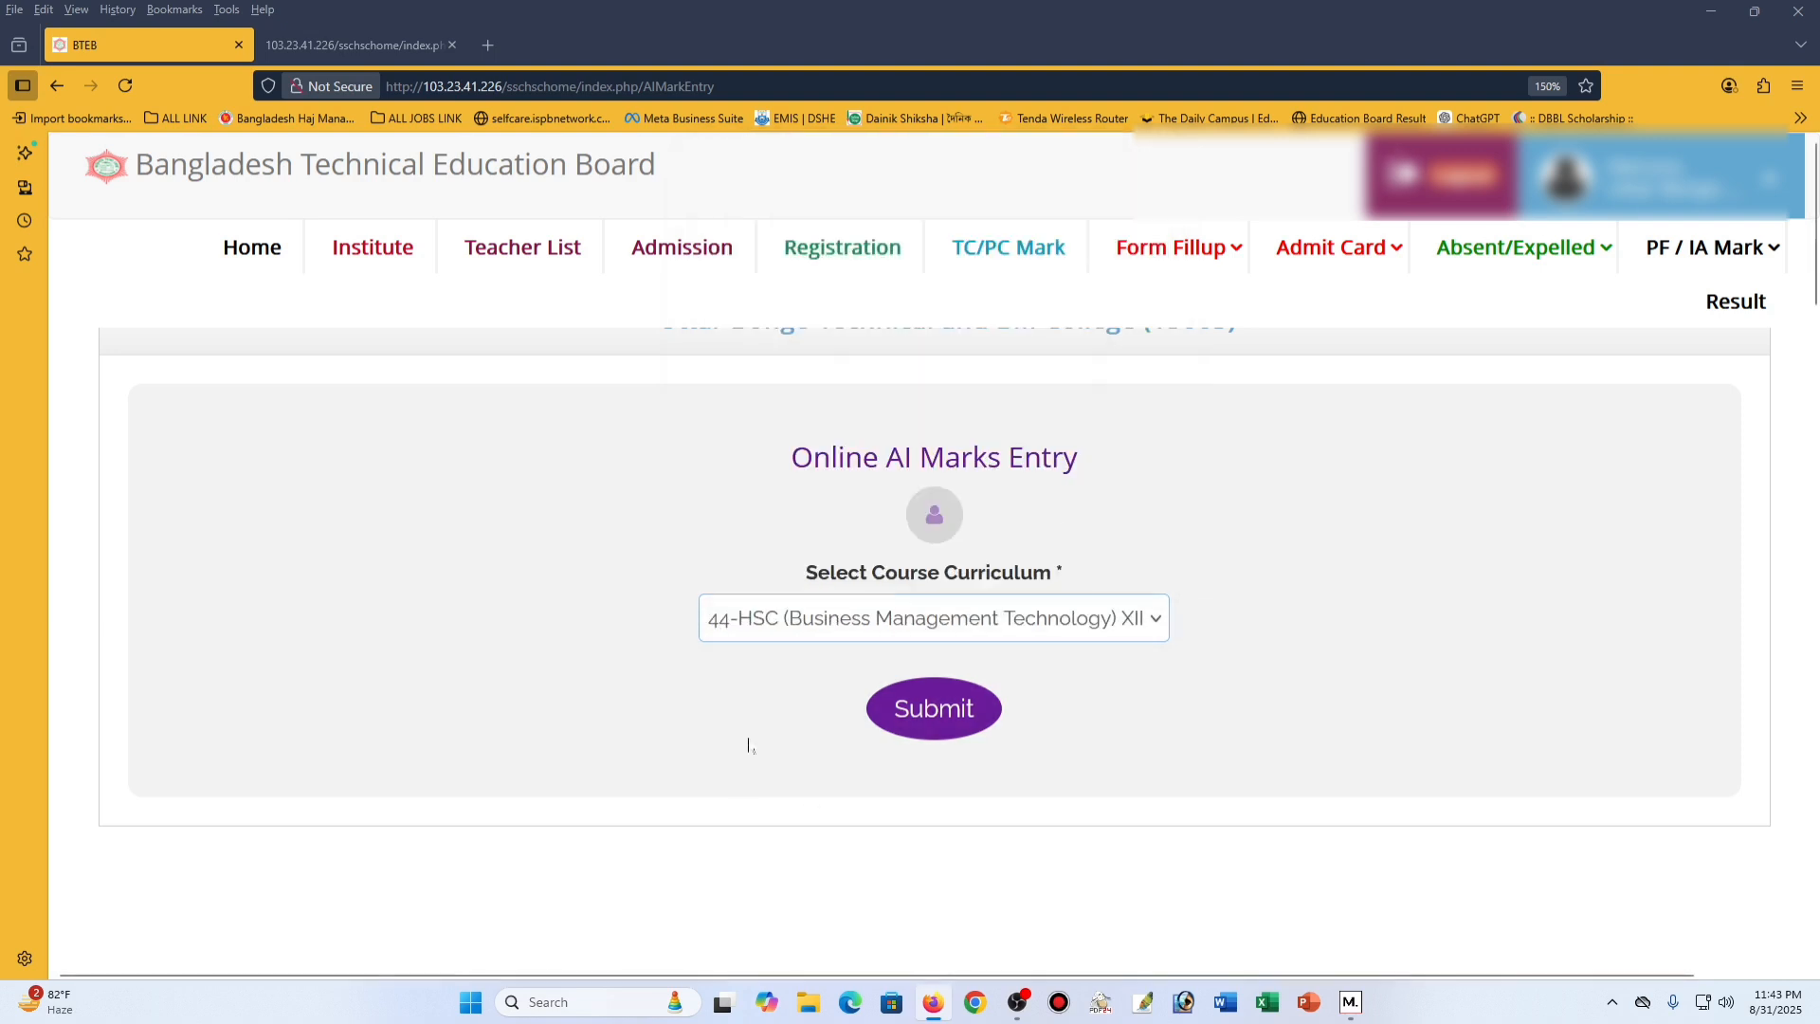
pyautogui.click(921, 712)
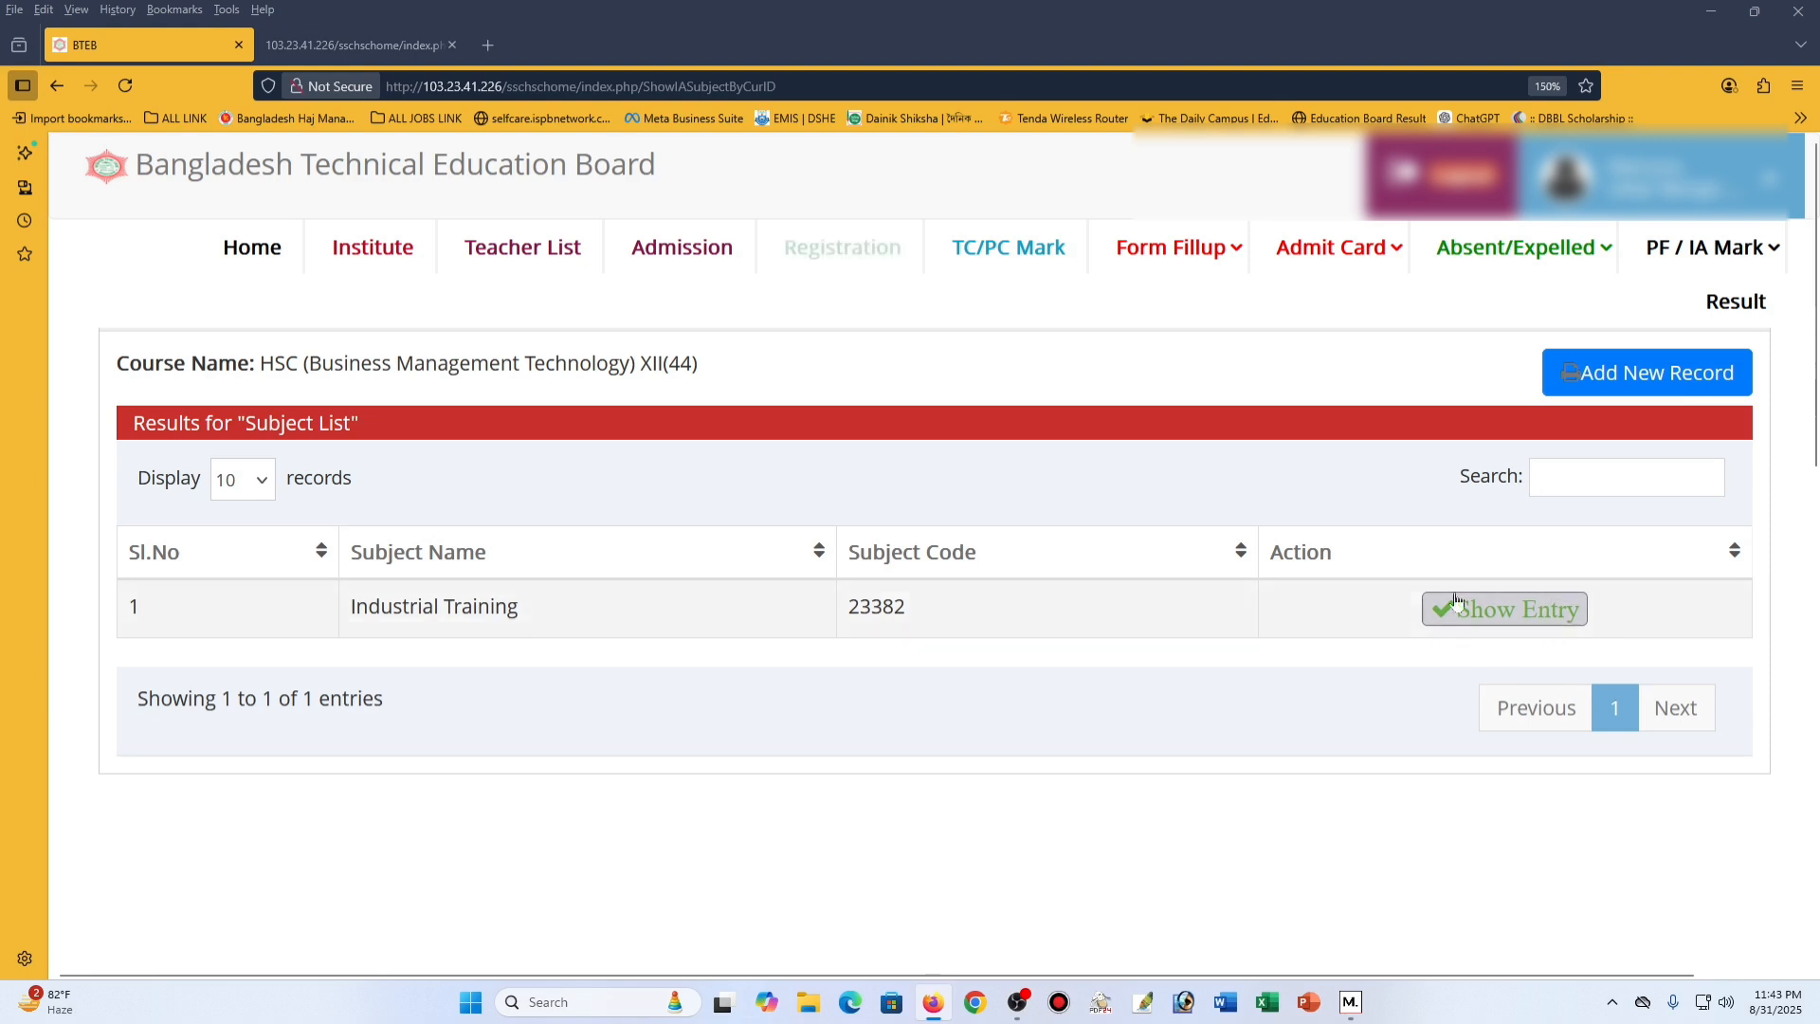
# Open the mark entry form for Industrial Training (23382) and display 100 records per page.
pyautogui.click(1507, 611)
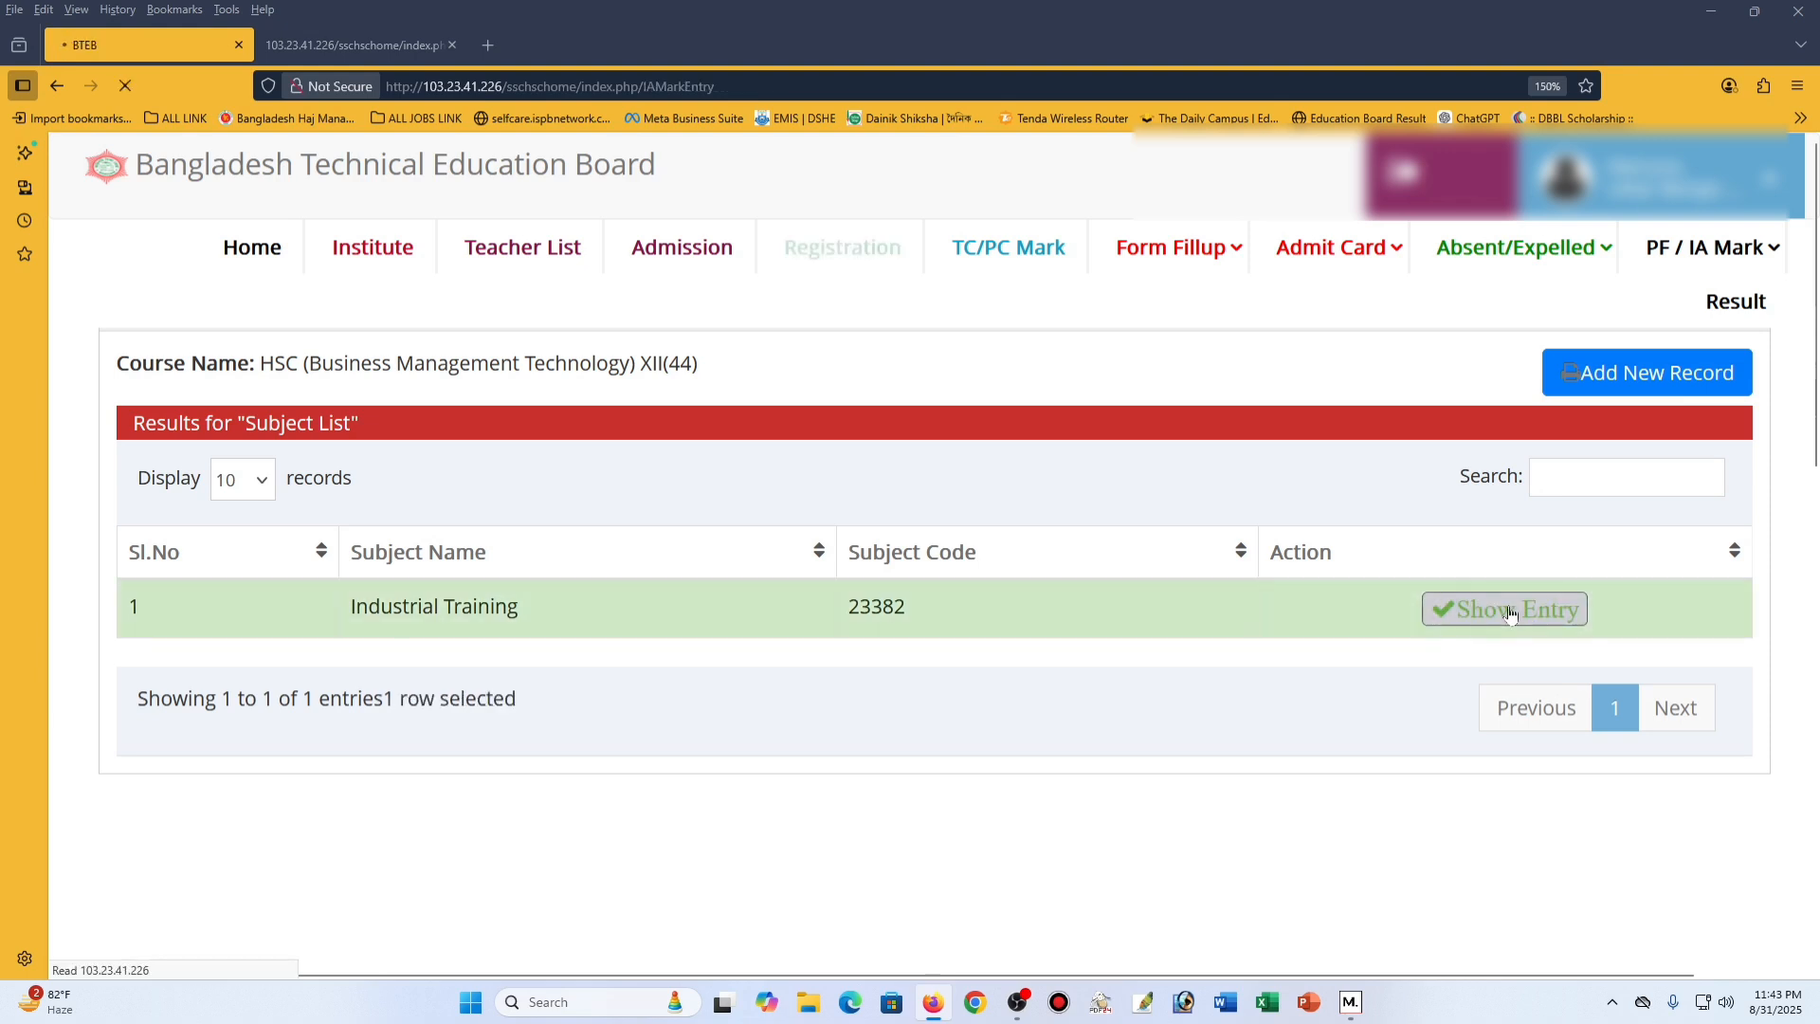
pyautogui.scroll(-1, 1430, 616)
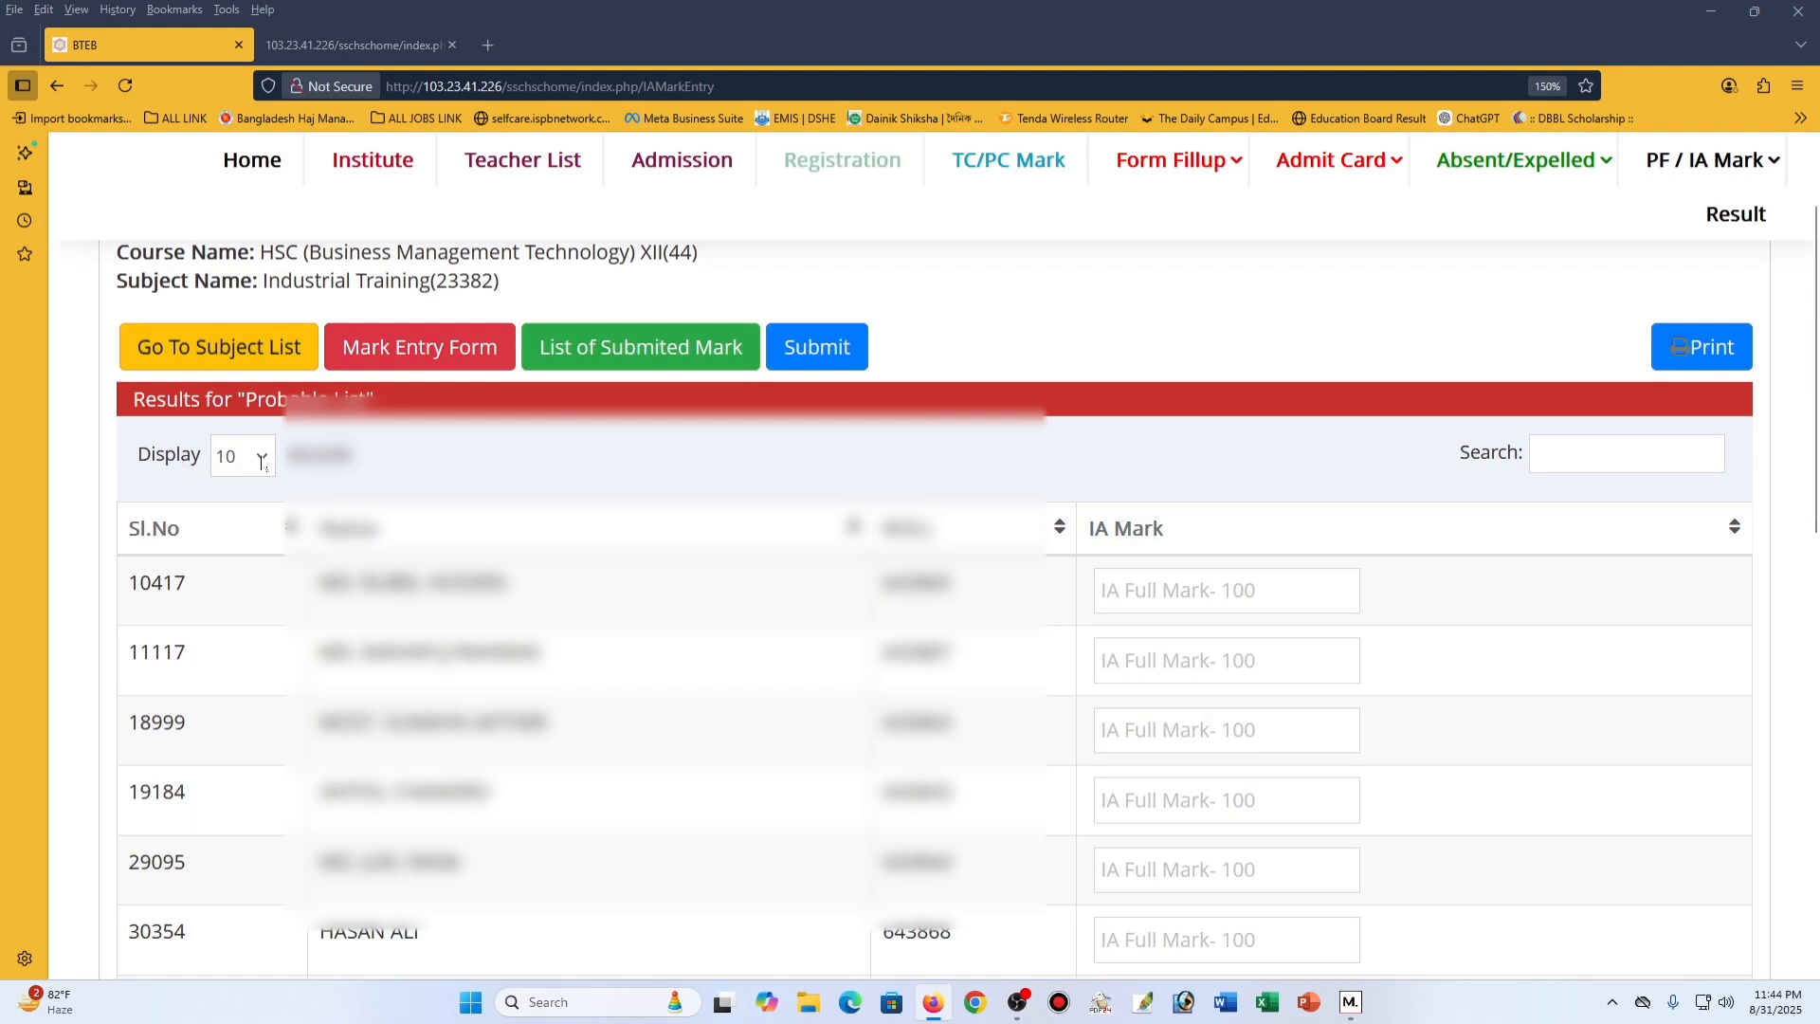
pyautogui.click(262, 462)
pyautogui.click(244, 597)
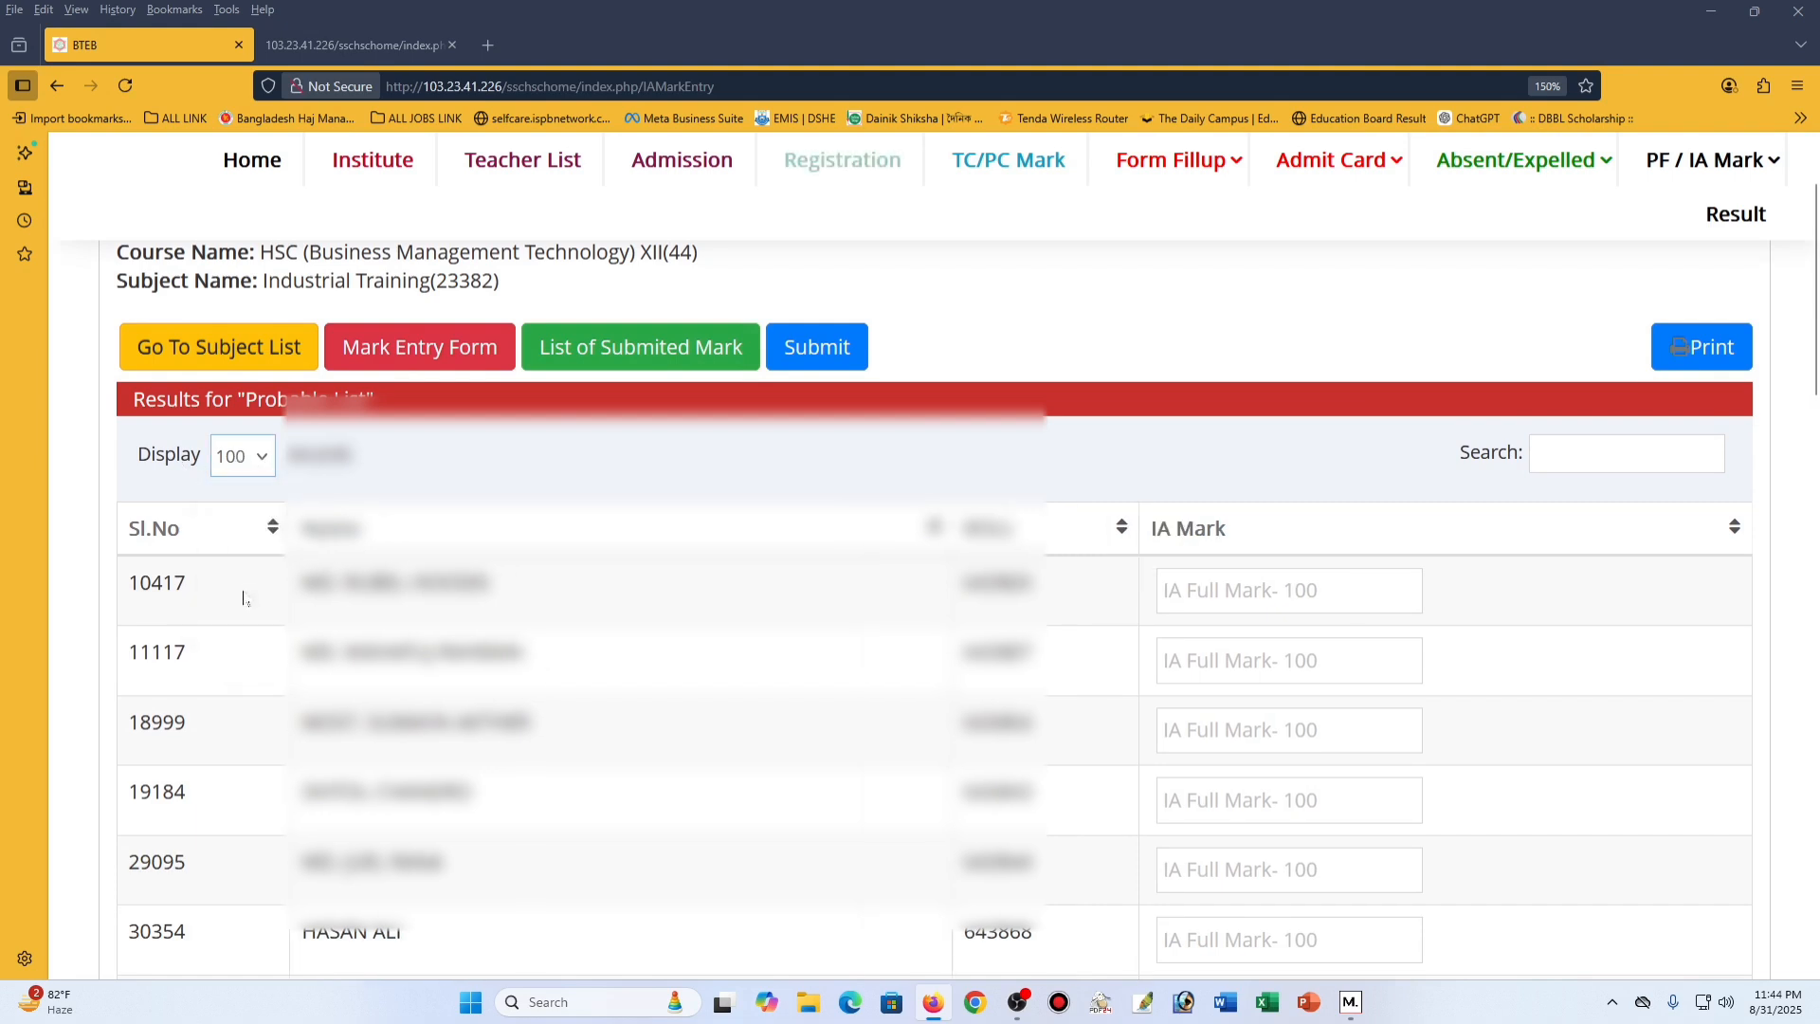
pyautogui.scroll(-2, 935, 607)
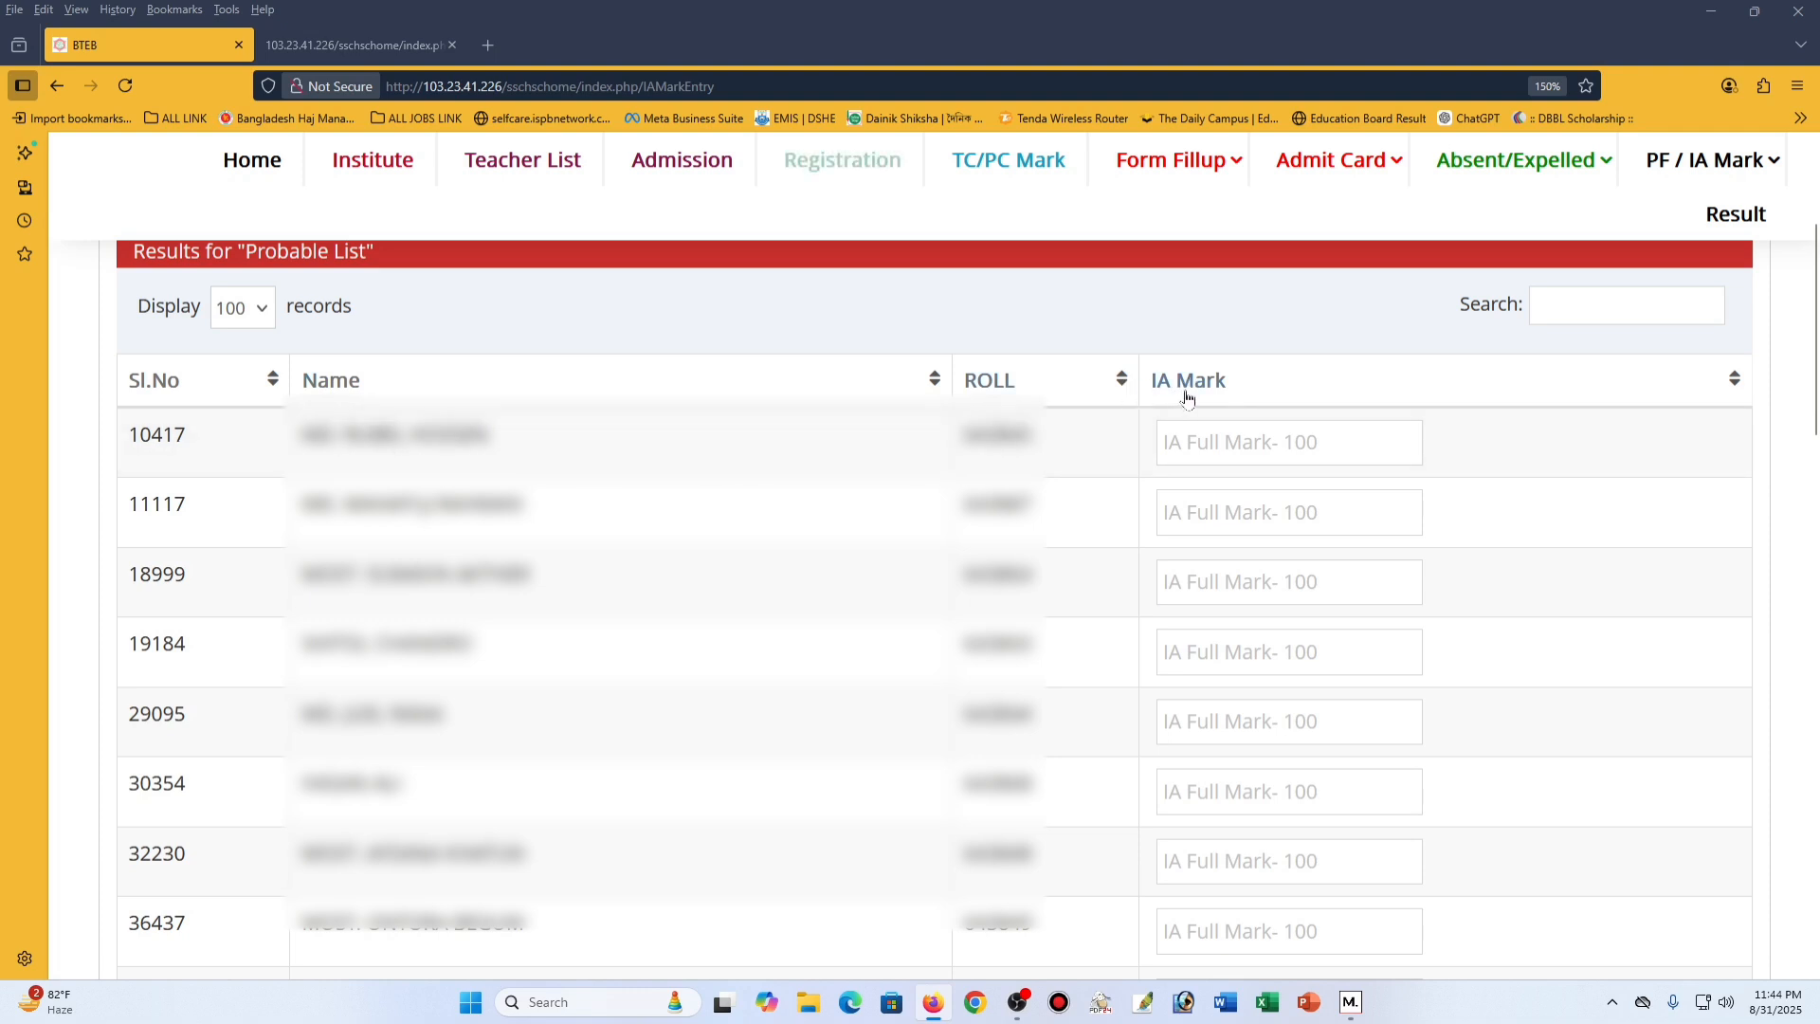
# Enter an IA mark of 99 for every student in the Industrial Training list.
pyautogui.click(1233, 441)
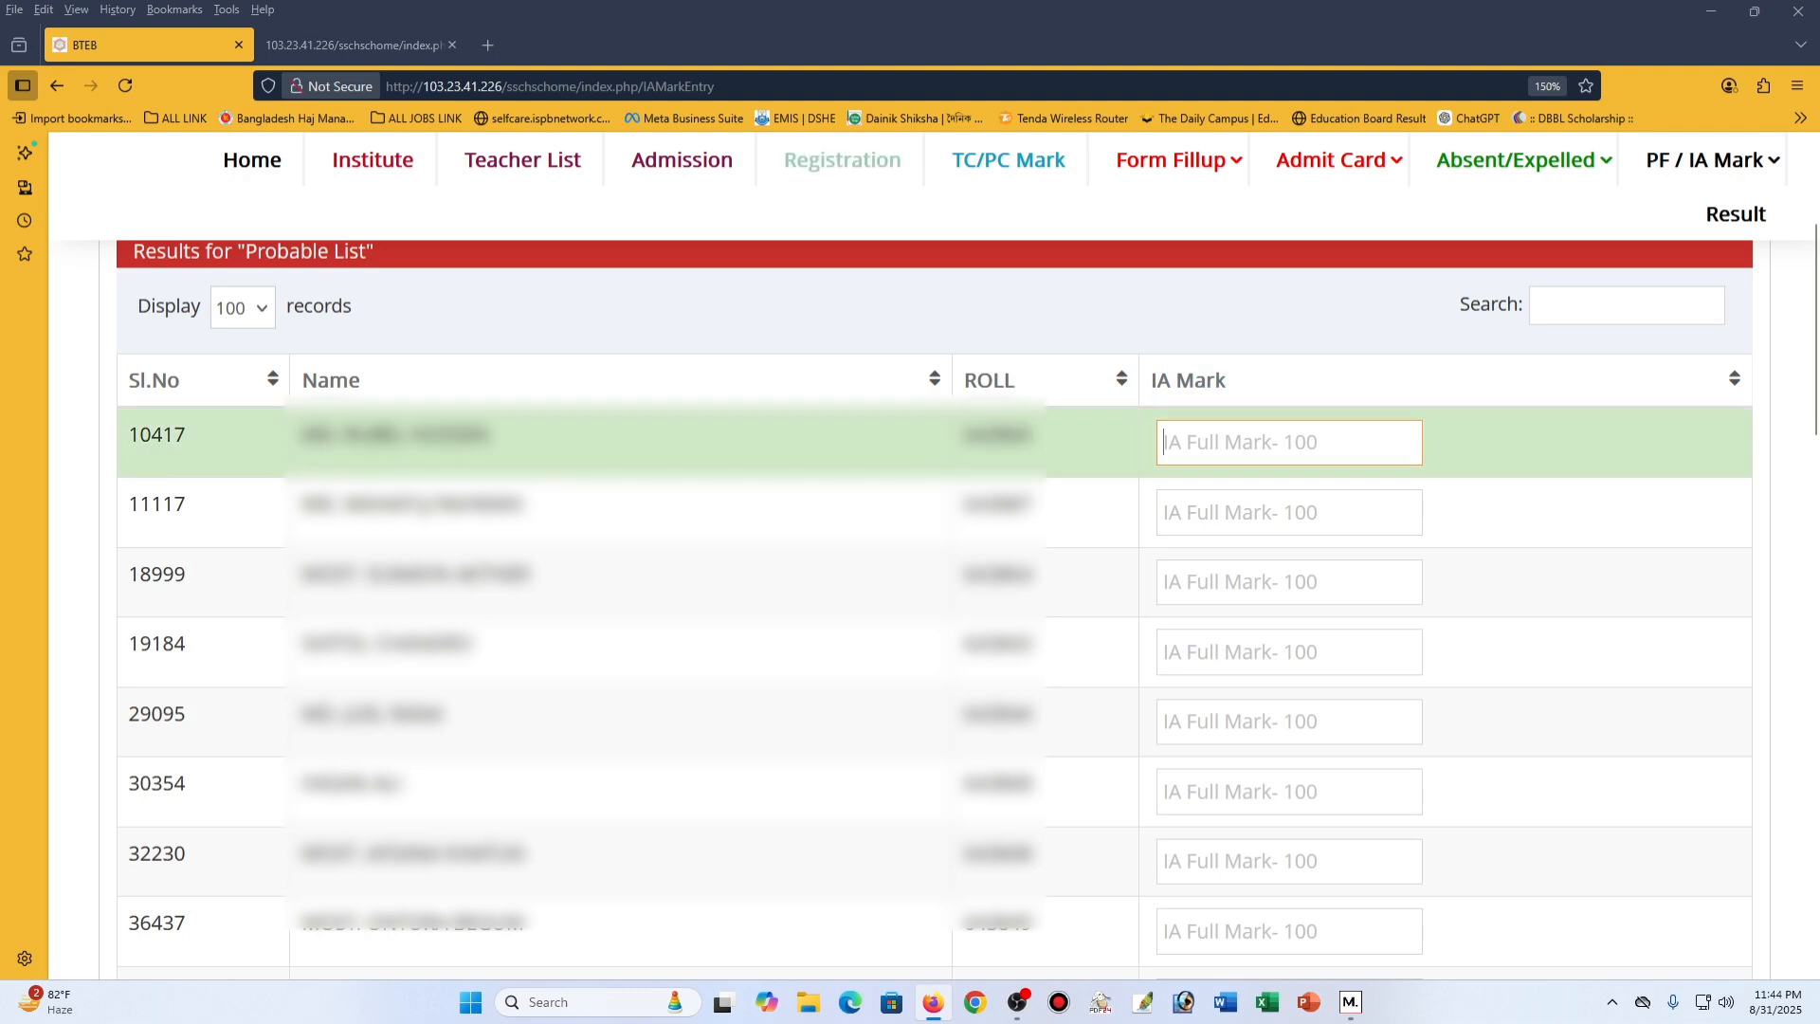
pyautogui.write('99')
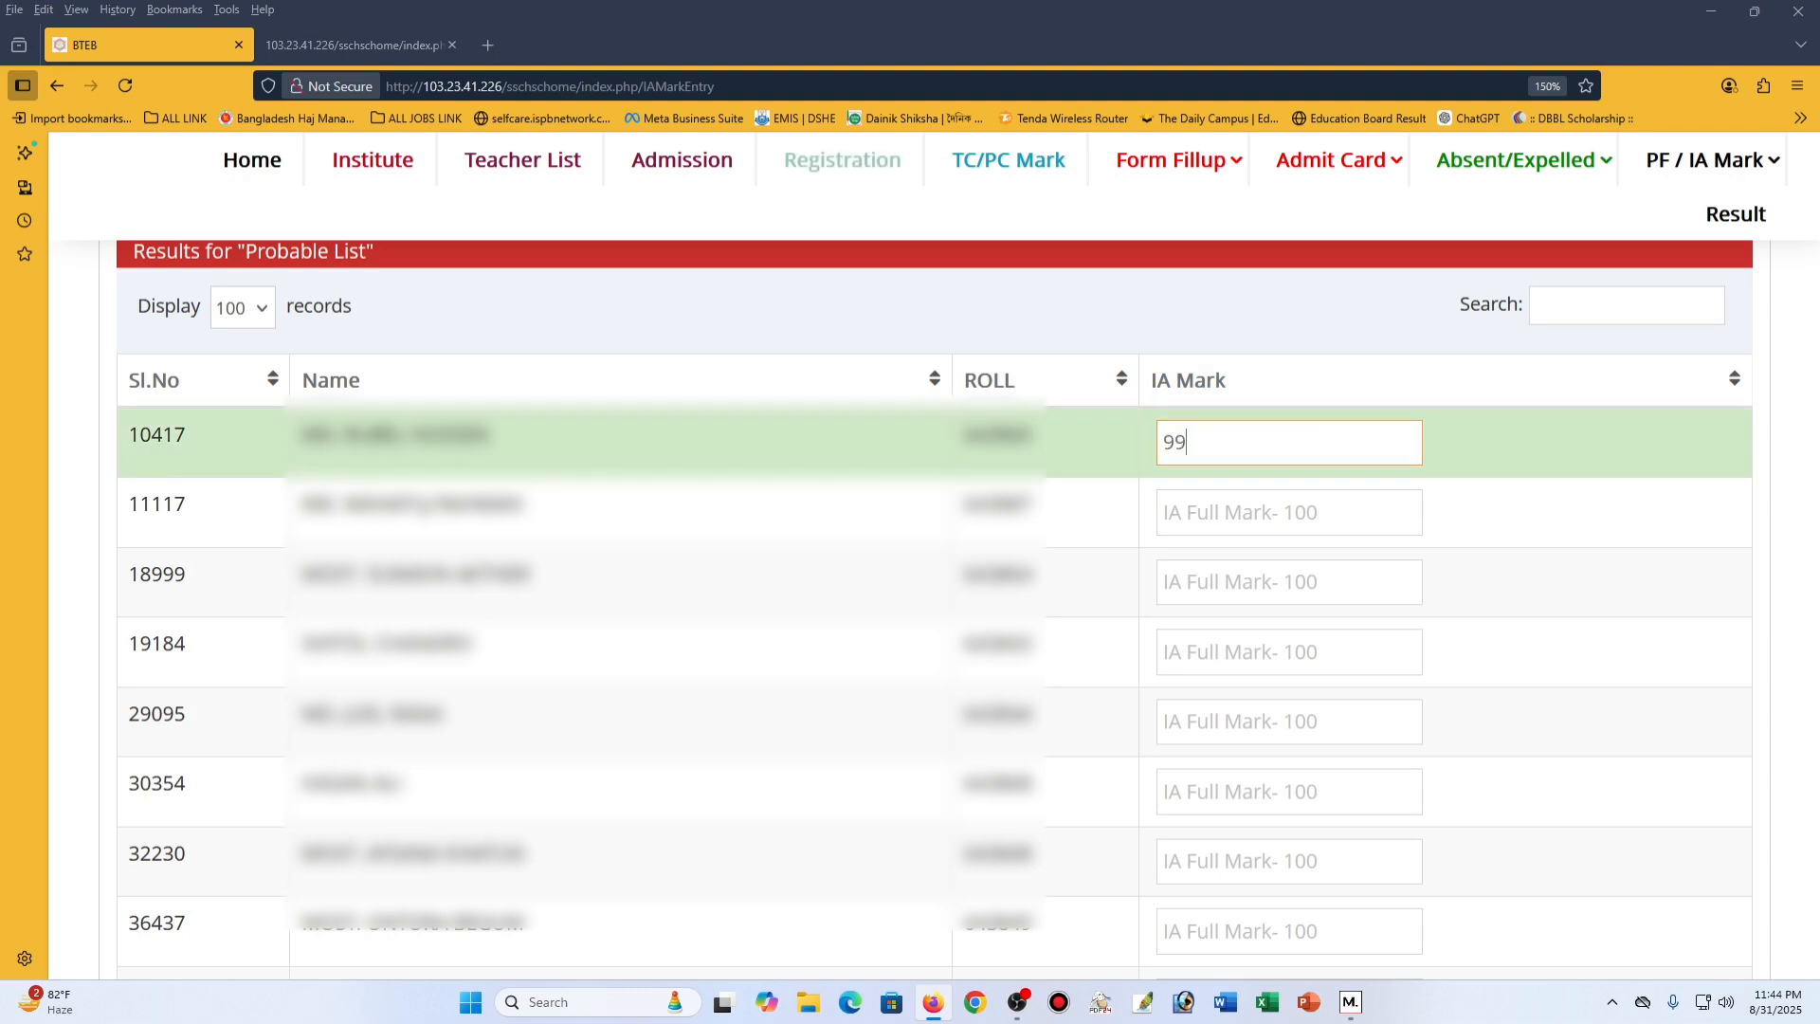
pyautogui.press('Tab')
pyautogui.write('99')
pyautogui.press('Tab')
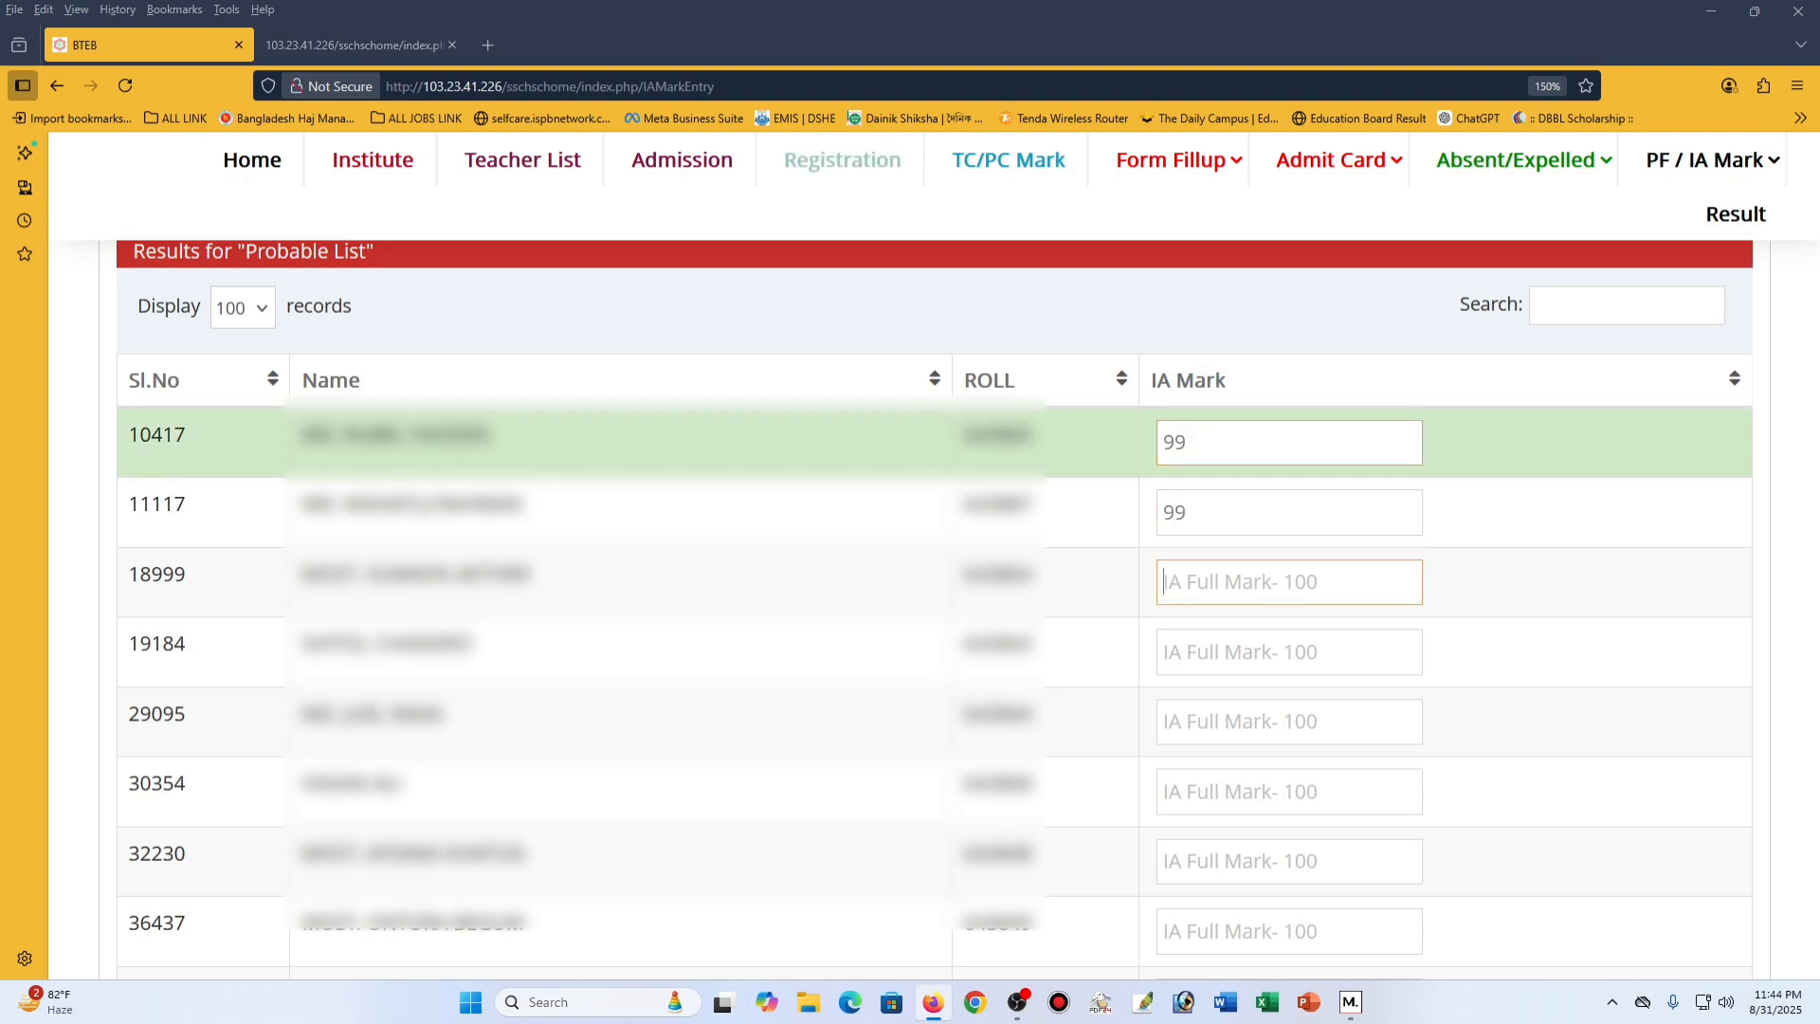
pyautogui.write('99')
pyautogui.press('Tab')
pyautogui.write('99')
pyautogui.press('Tab')
pyautogui.write('99')
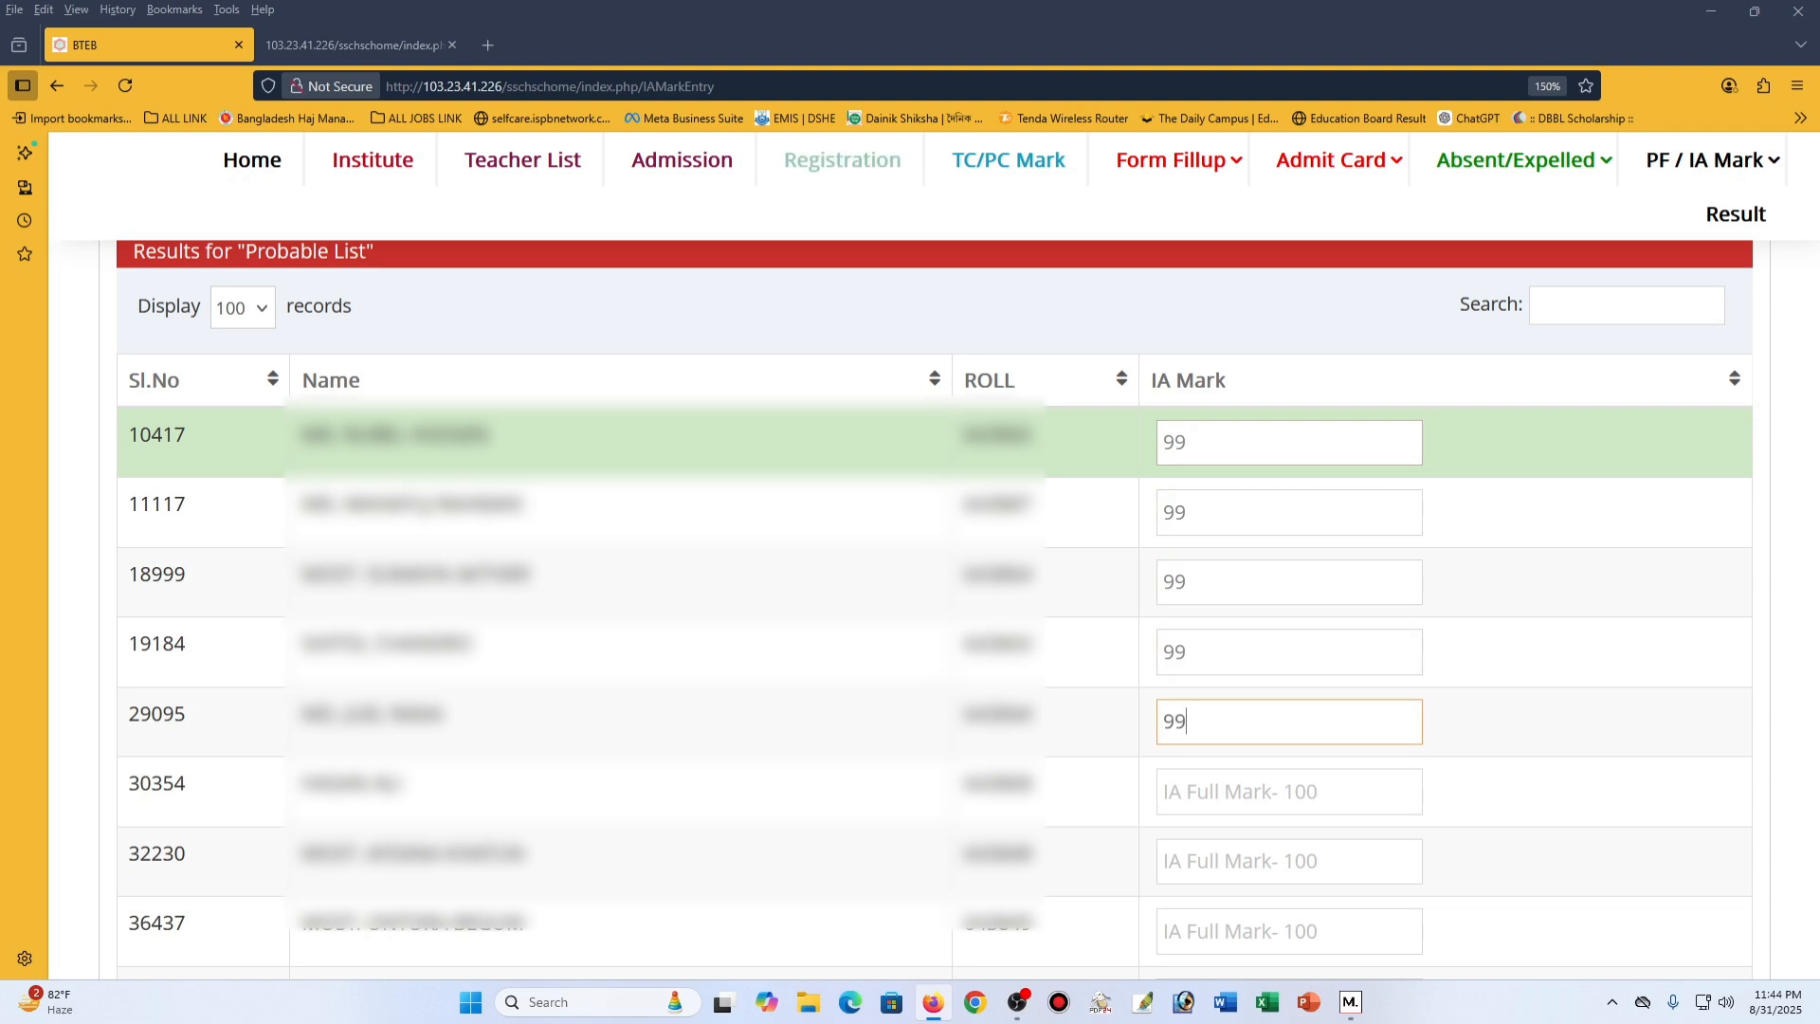
pyautogui.press('Tab')
pyautogui.write('99')
pyautogui.press('Tab')
pyautogui.write('99')
pyautogui.press('Tab')
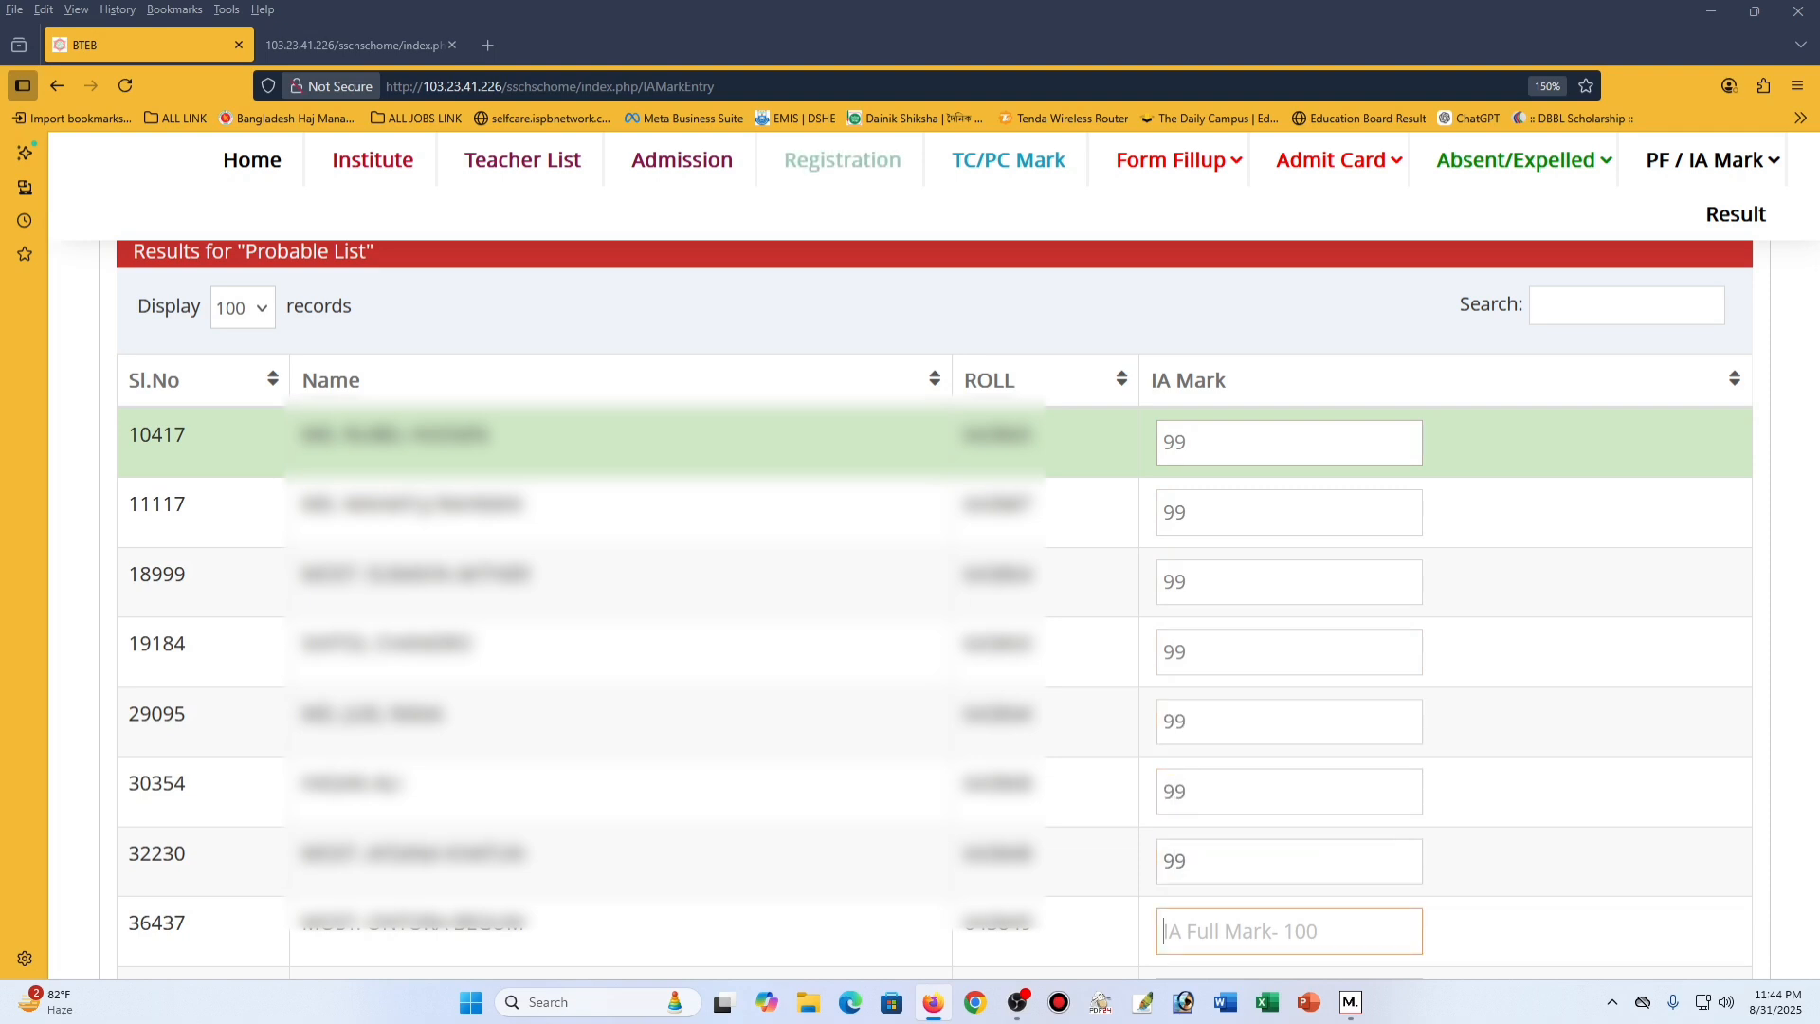
pyautogui.write('99')
pyautogui.press('Tab')
pyautogui.write('99')
pyautogui.press('Tab')
pyautogui.write('9')
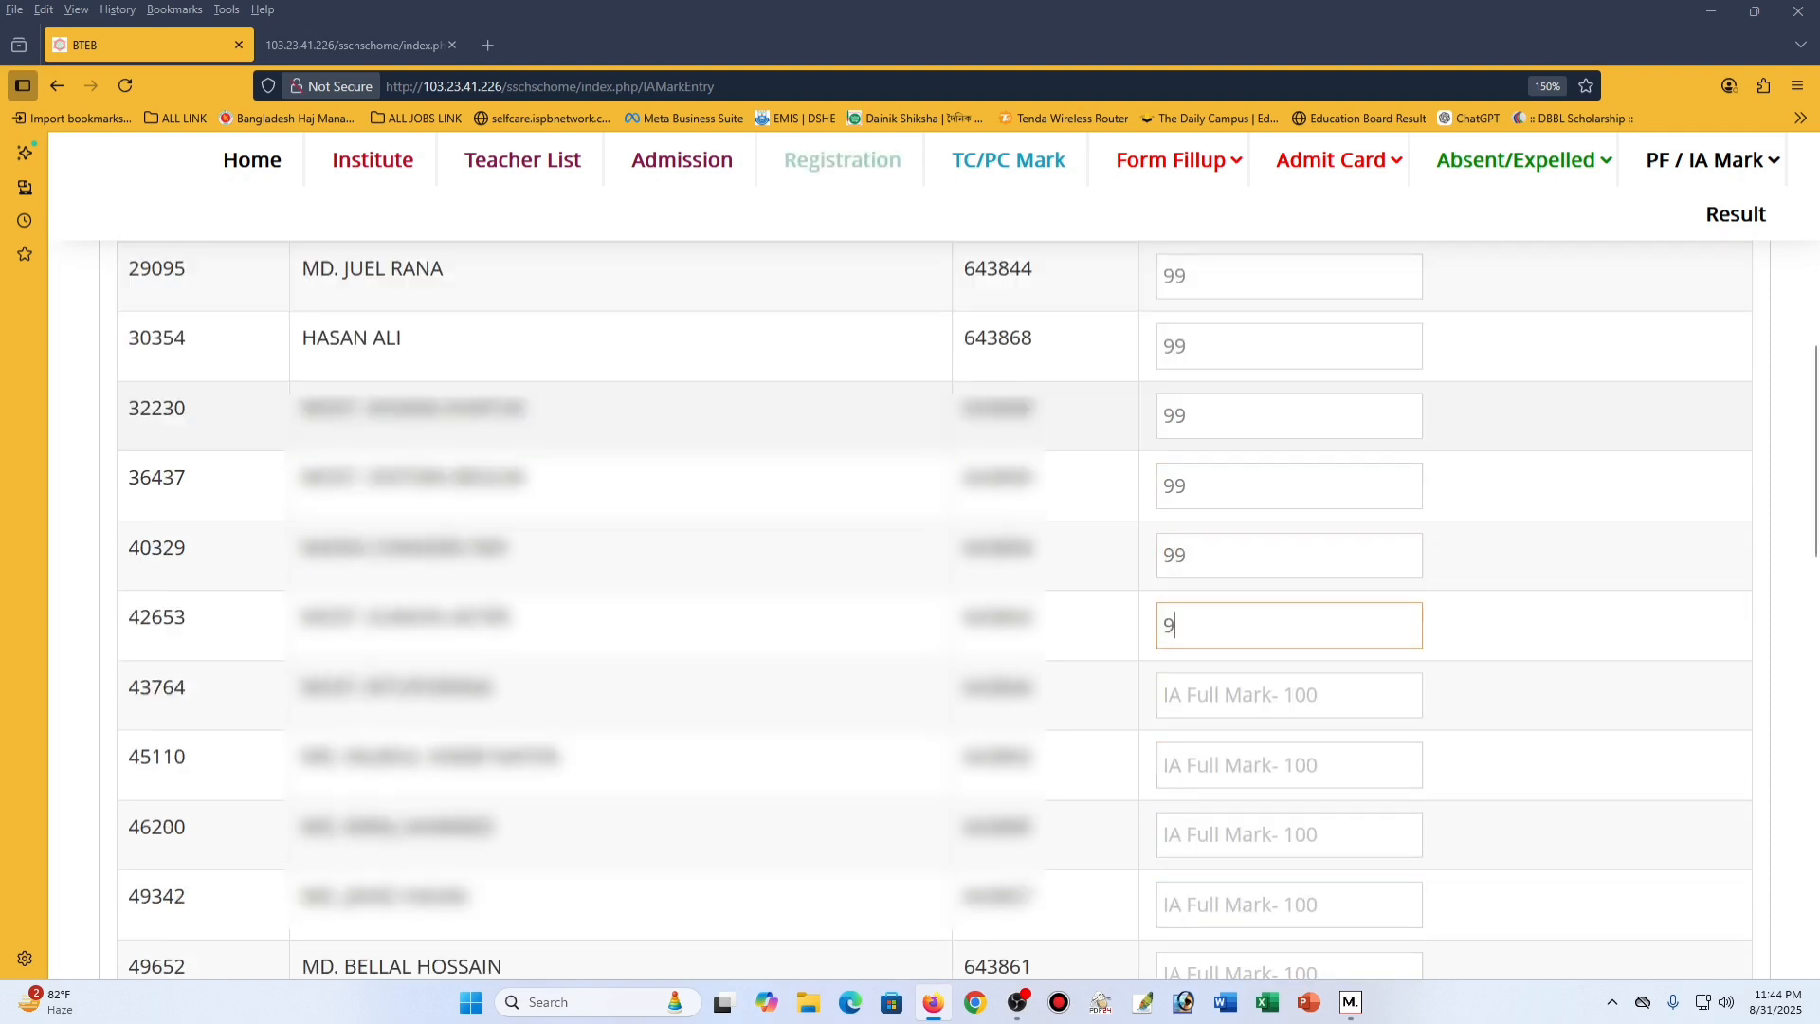
pyautogui.write('9')
pyautogui.press('Tab')
pyautogui.write('99')
pyautogui.press('Tab')
pyautogui.write('99')
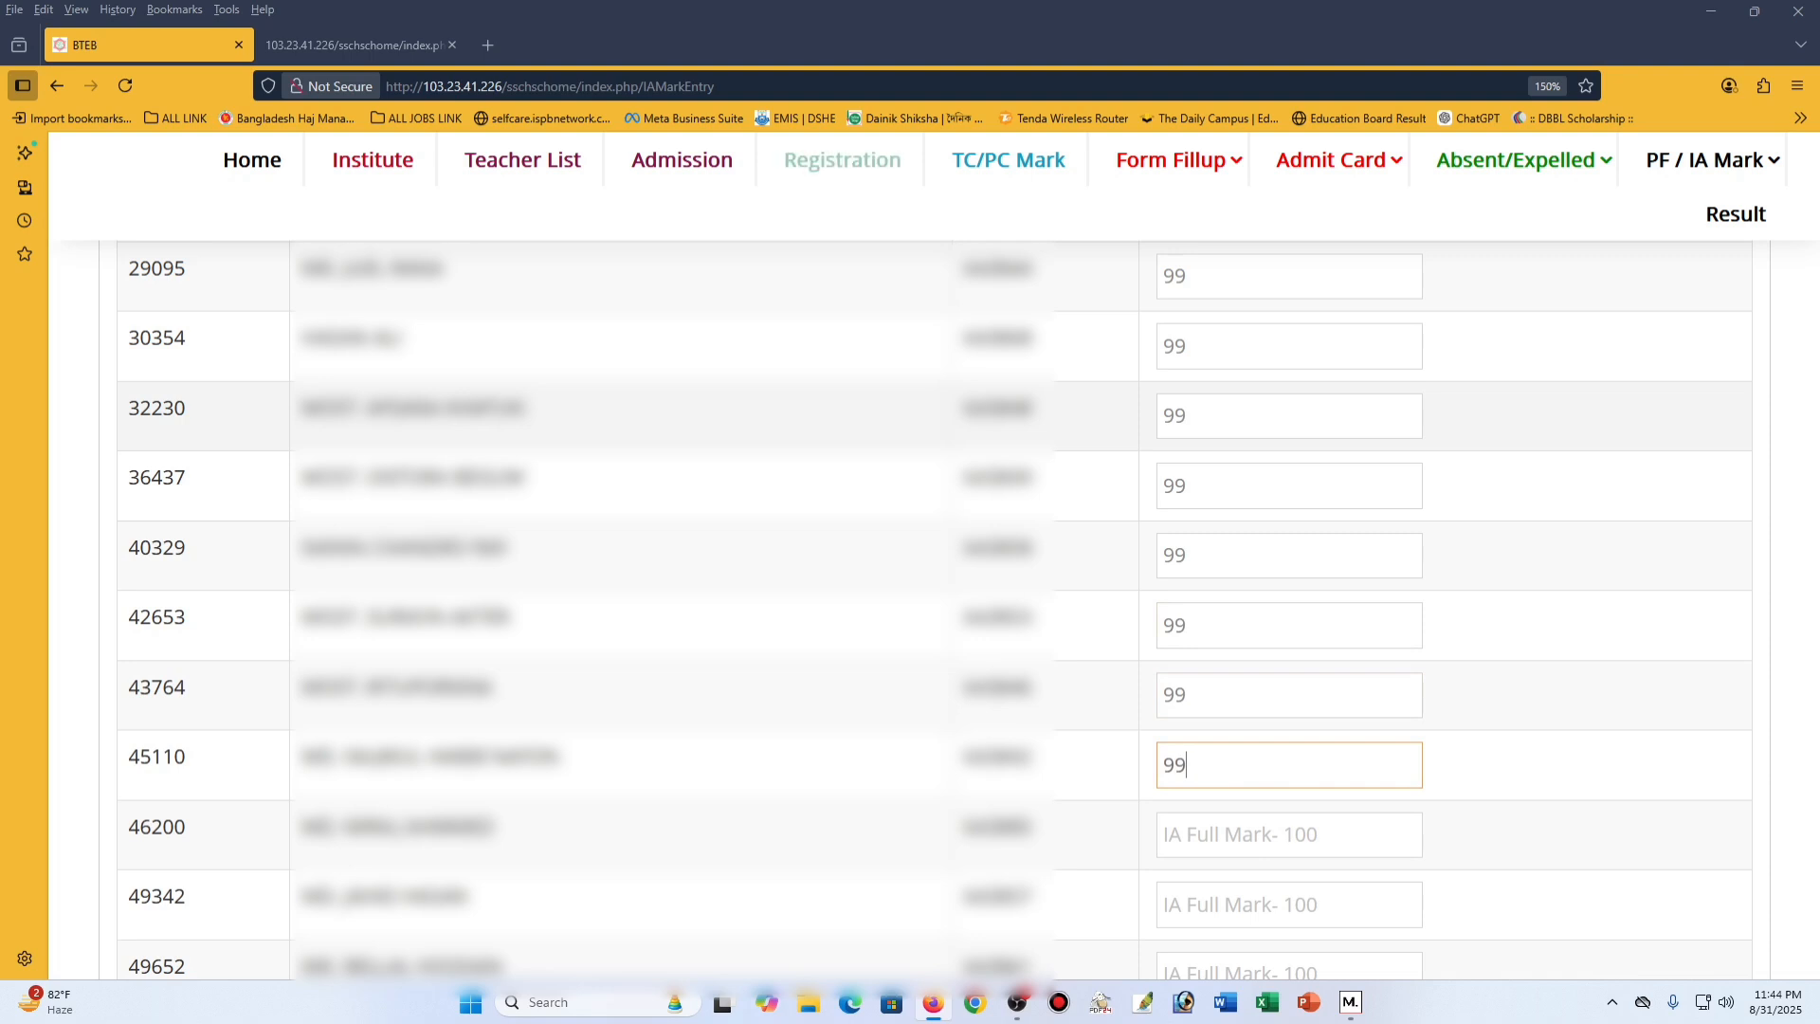
pyautogui.press('Tab')
pyautogui.write('99')
pyautogui.press('Tab')
pyautogui.write('99')
pyautogui.press('Tab')
pyautogui.write('99')
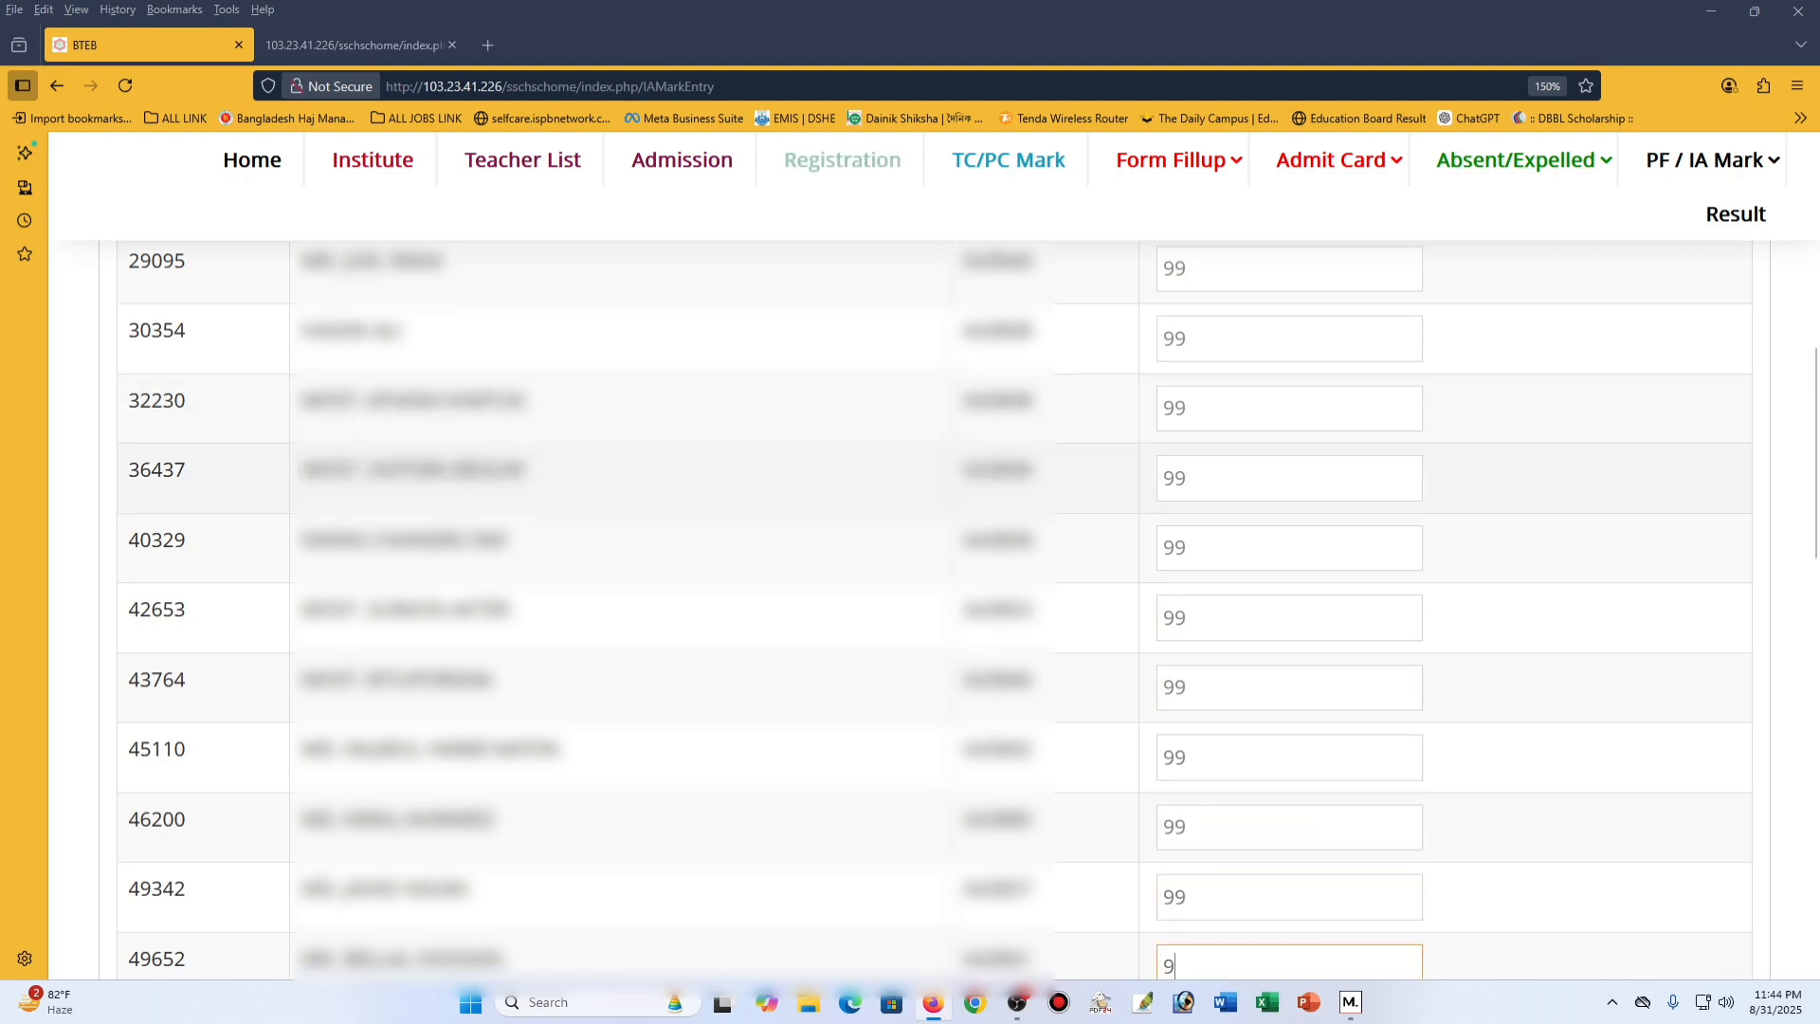
pyautogui.press('Tab')
pyautogui.write('99')
pyautogui.press('Tab')
pyautogui.write('99')
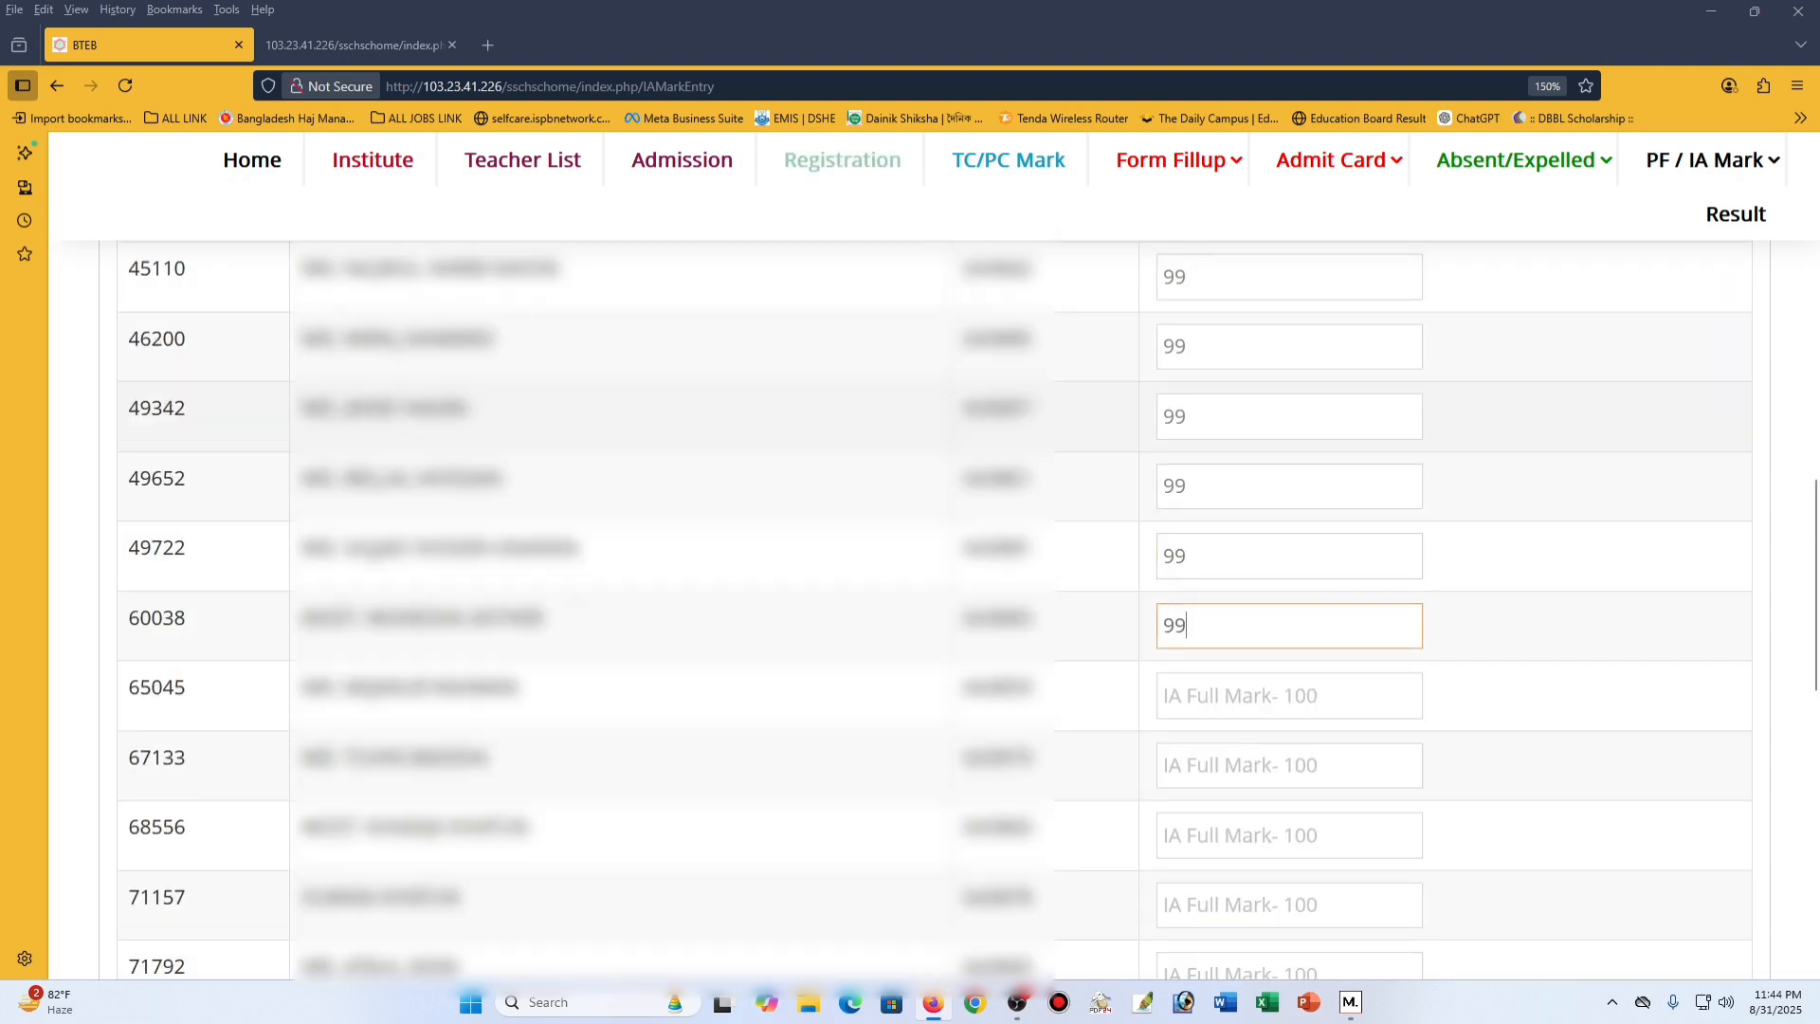
pyautogui.press('Tab')
pyautogui.write('99')
pyautogui.press('Tab')
pyautogui.write('99')
pyautogui.press('Tab')
pyautogui.write('9')
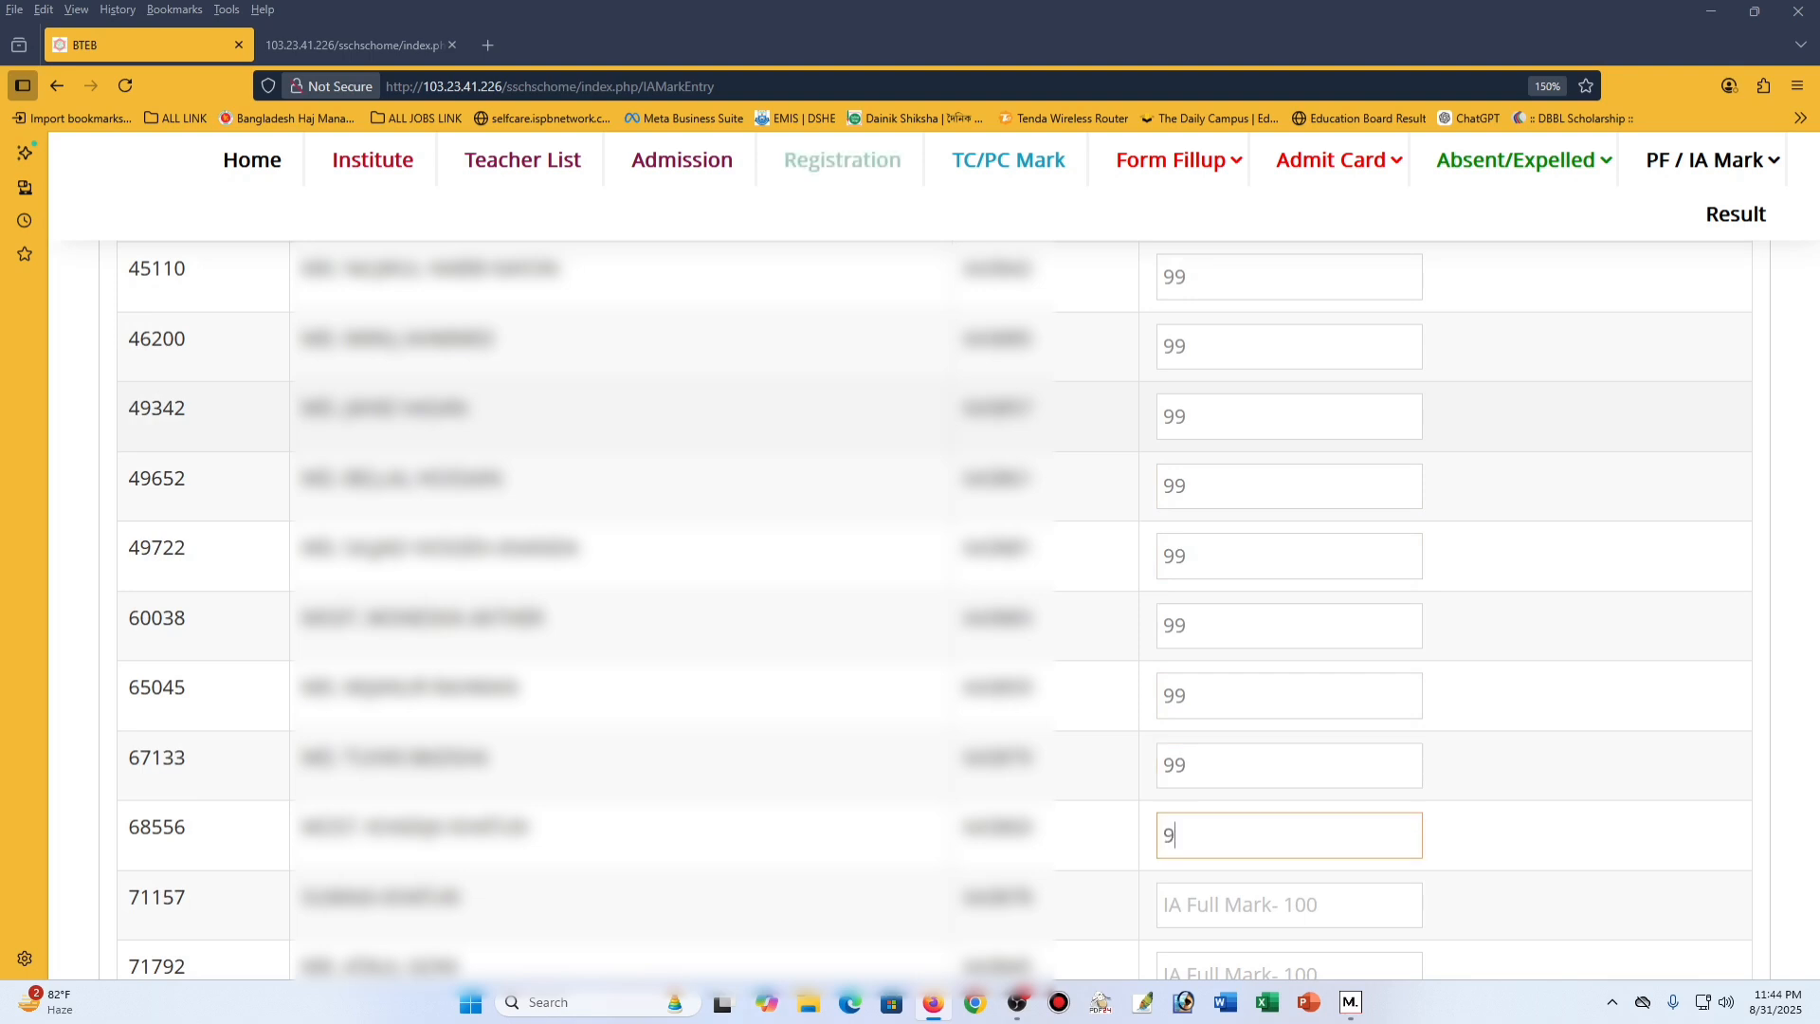
pyautogui.write('9')
pyautogui.press('Tab')
pyautogui.write('99')
pyautogui.press('Tab')
pyautogui.write('99')
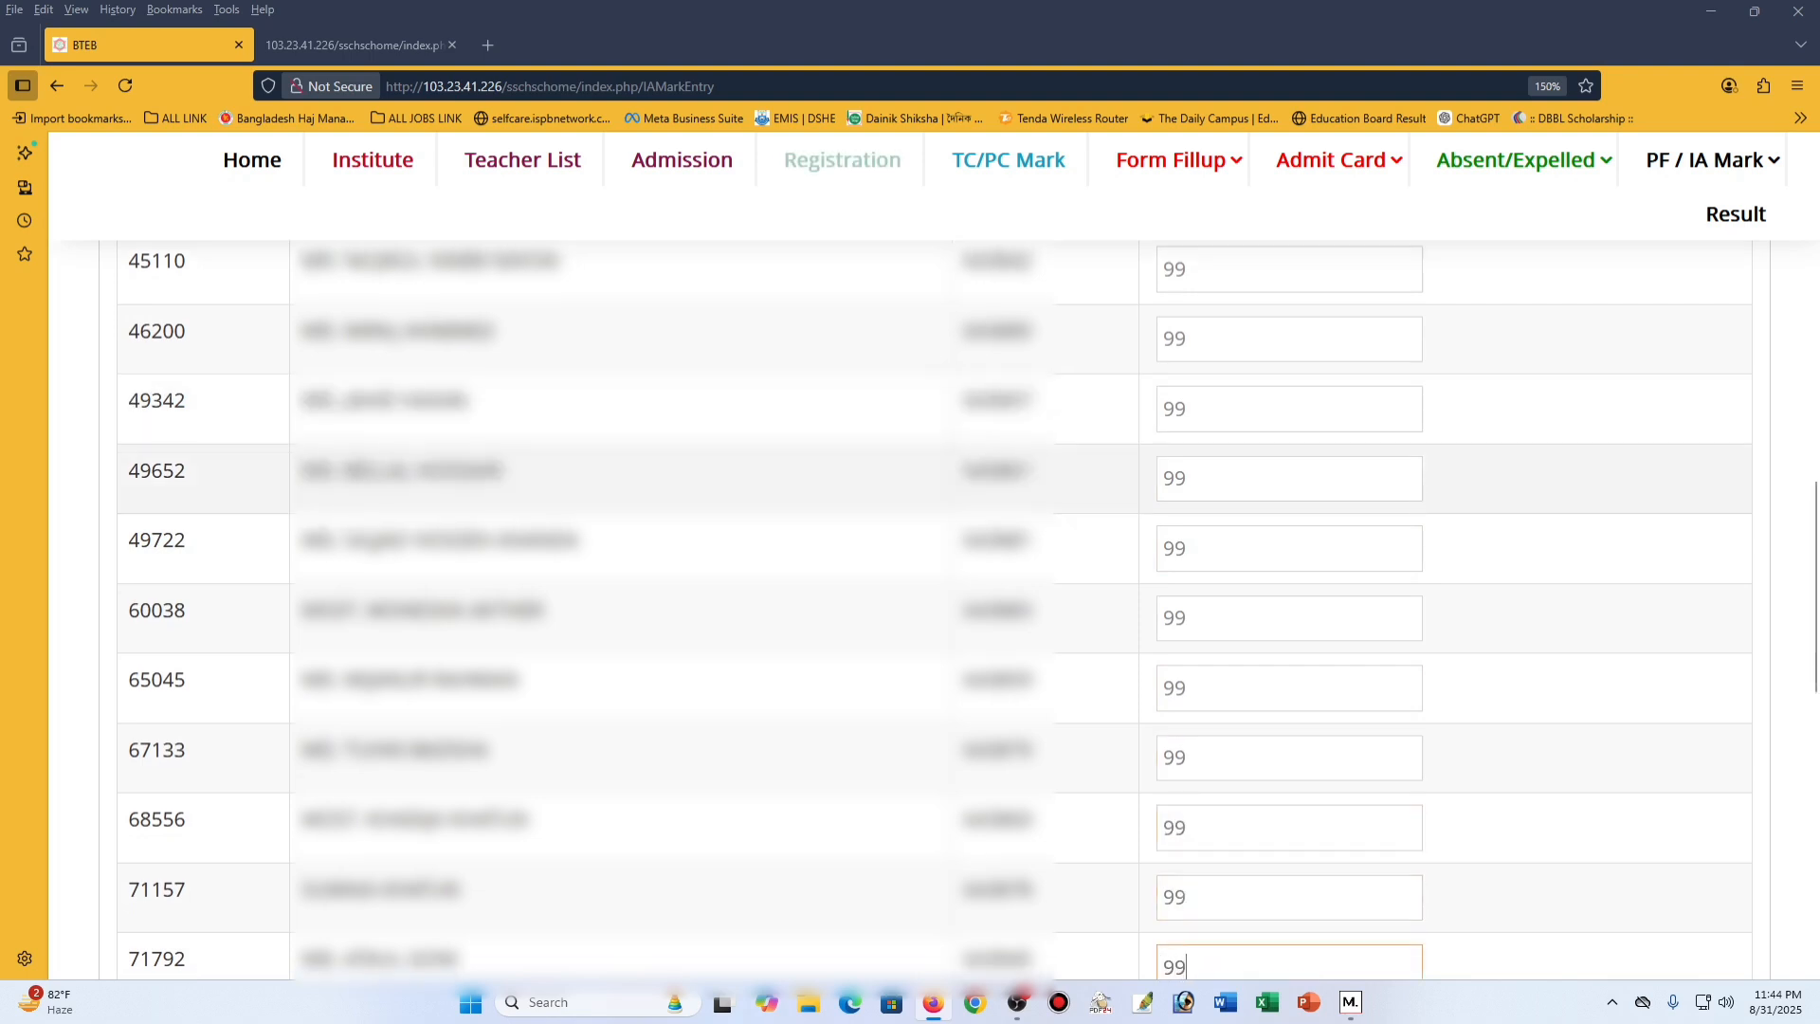
pyautogui.press('Tab')
pyautogui.write('99')
pyautogui.press('Tab')
pyautogui.write('99')
pyautogui.press('Tab')
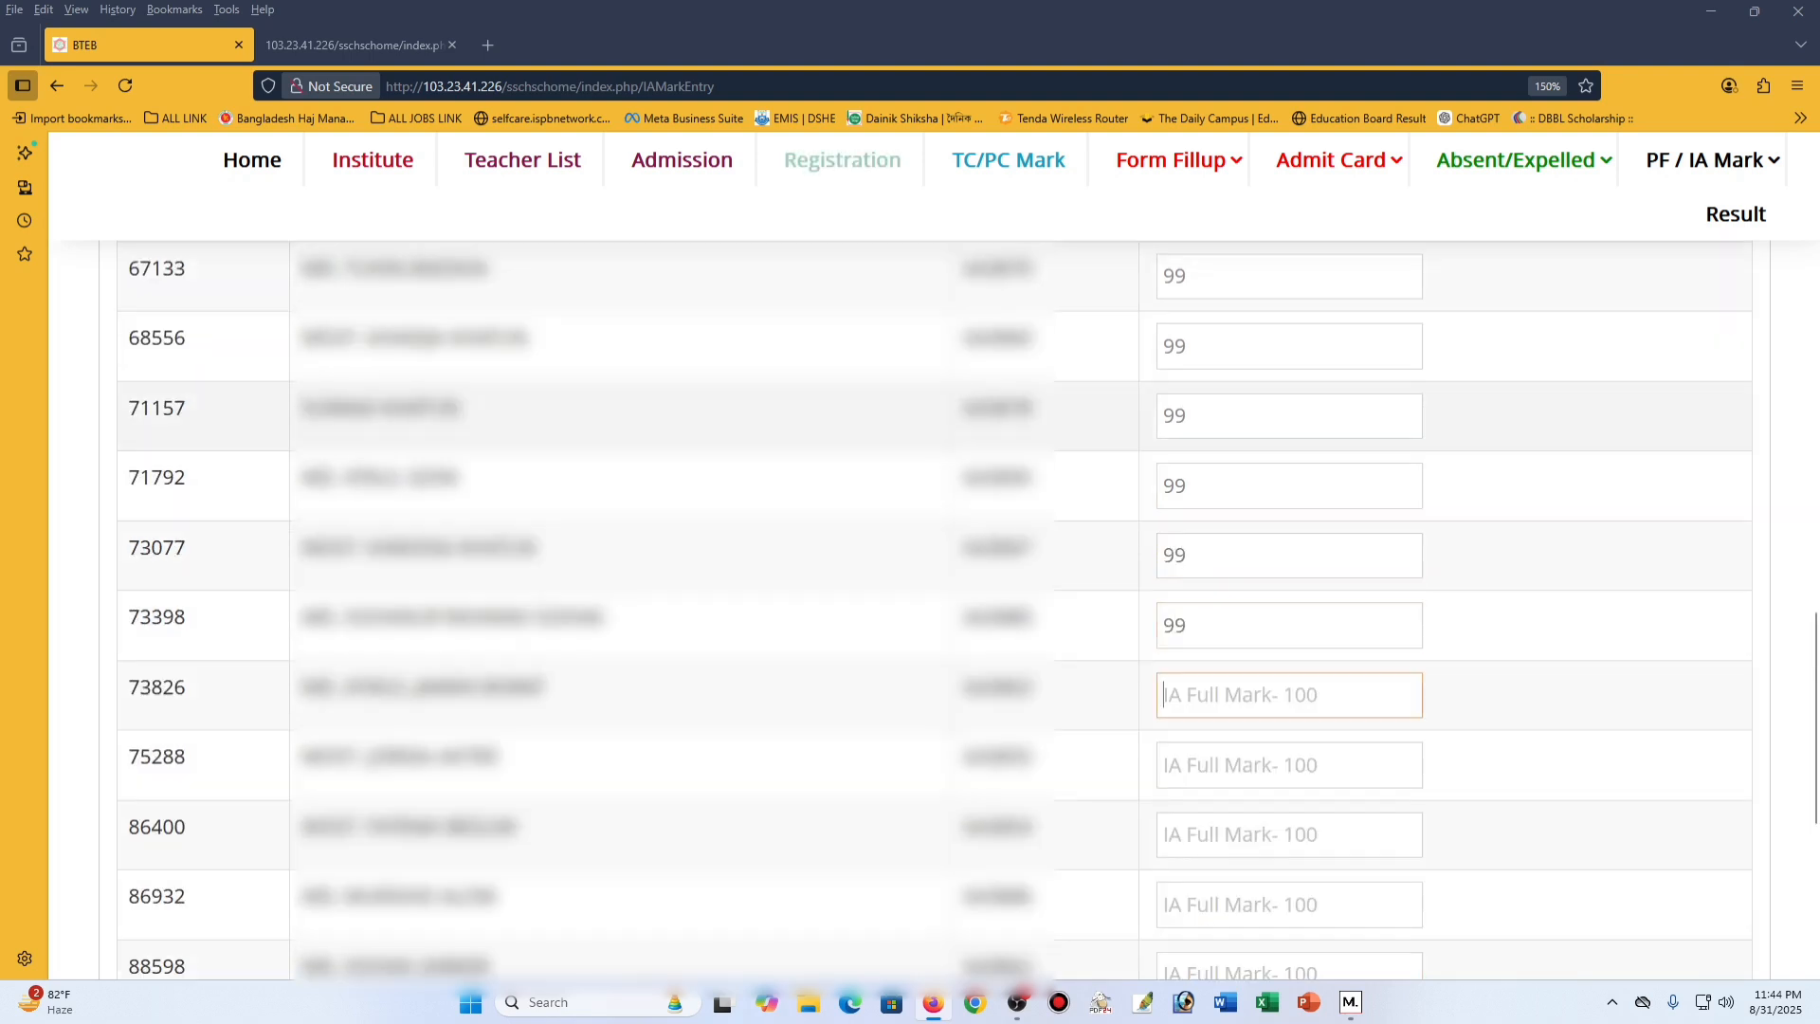
pyautogui.write('99')
pyautogui.press('Tab')
pyautogui.write('99')
pyautogui.press('Tab')
pyautogui.write('99')
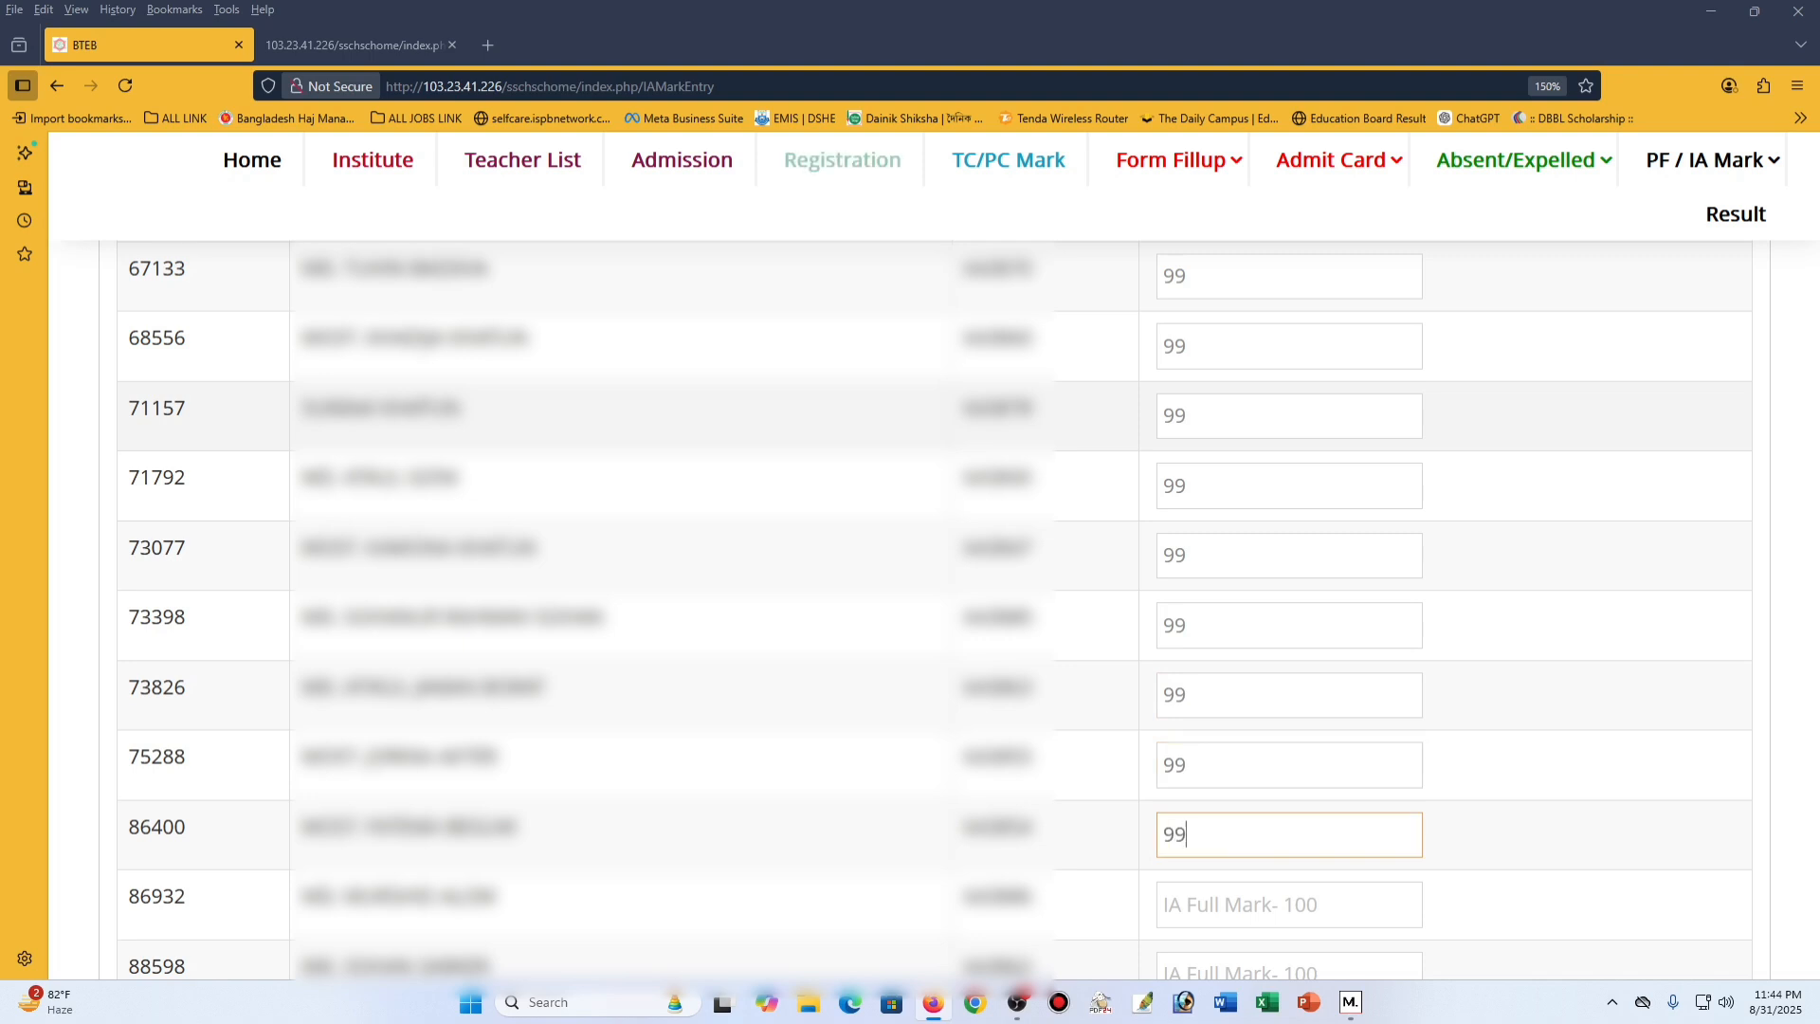
pyautogui.press('Tab')
pyautogui.write('99')
pyautogui.press('Tab')
pyautogui.write('99')
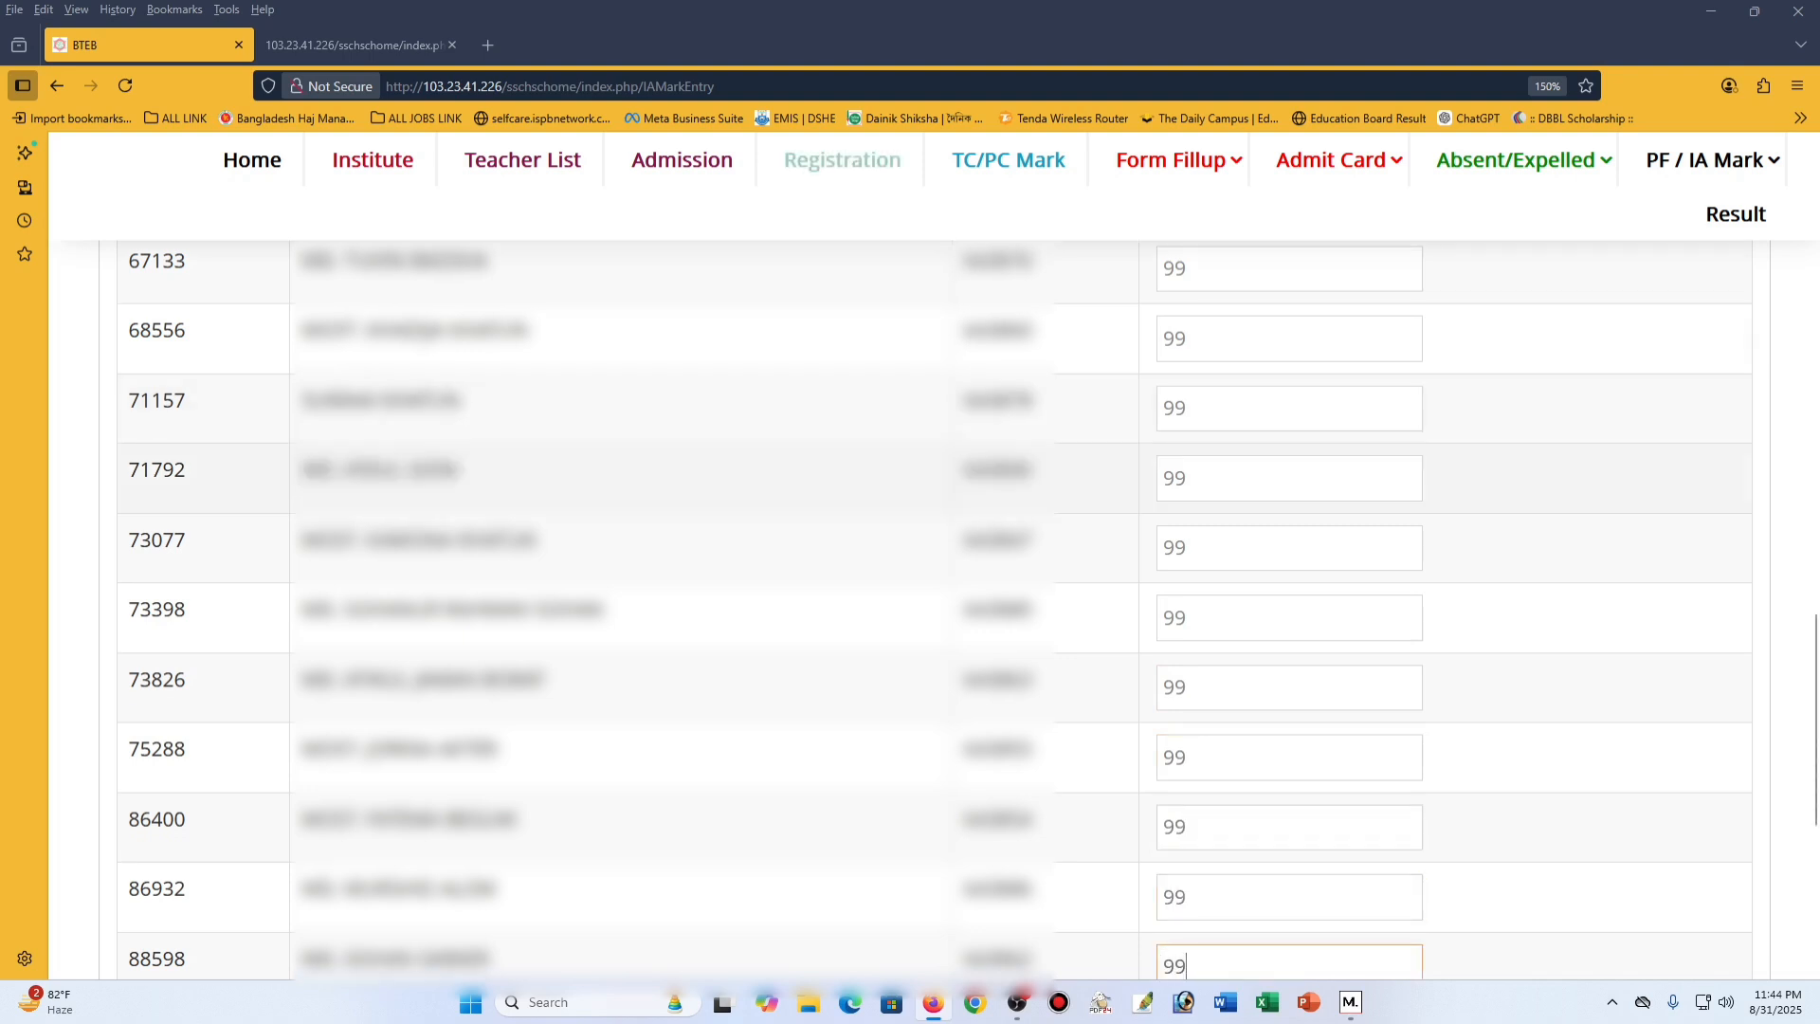
pyautogui.press('Tab')
pyautogui.write('9')
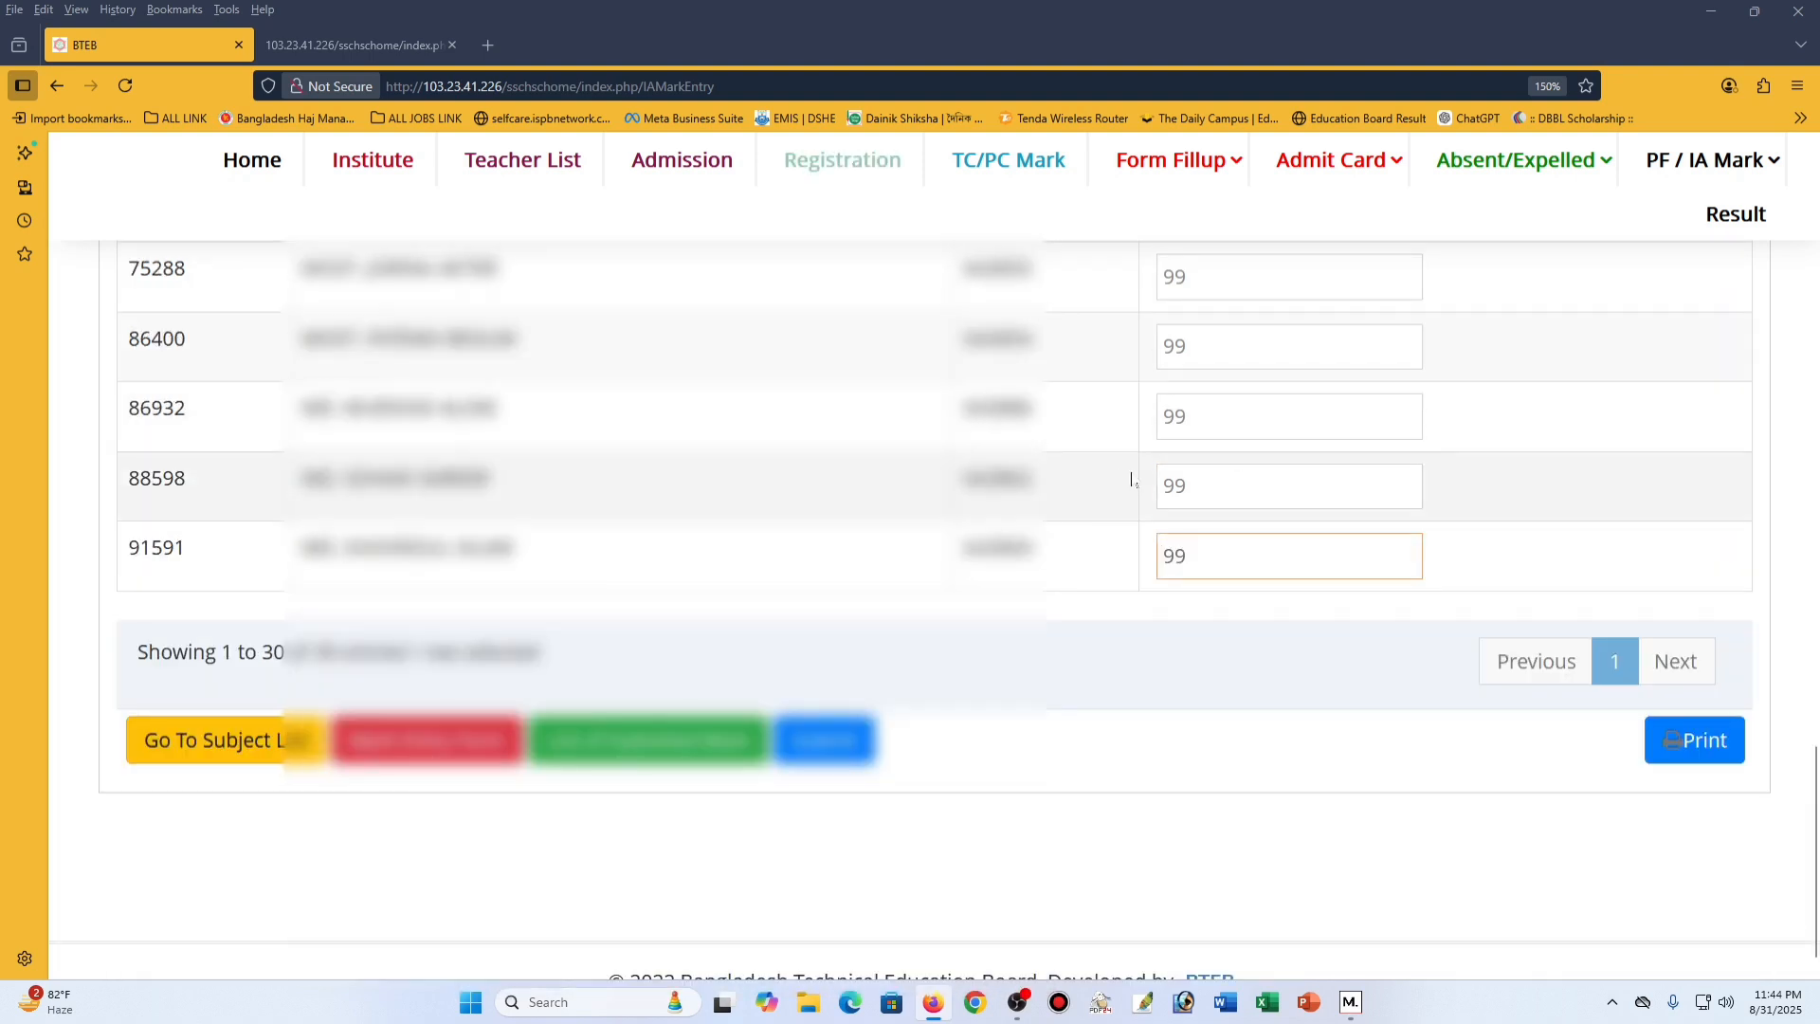
pyautogui.click(1305, 796)
# Review the entered marks for all students, then submit the XII Industrial Training IA marks and confirm the submission.
pyautogui.scroll(2, 1089, 670)
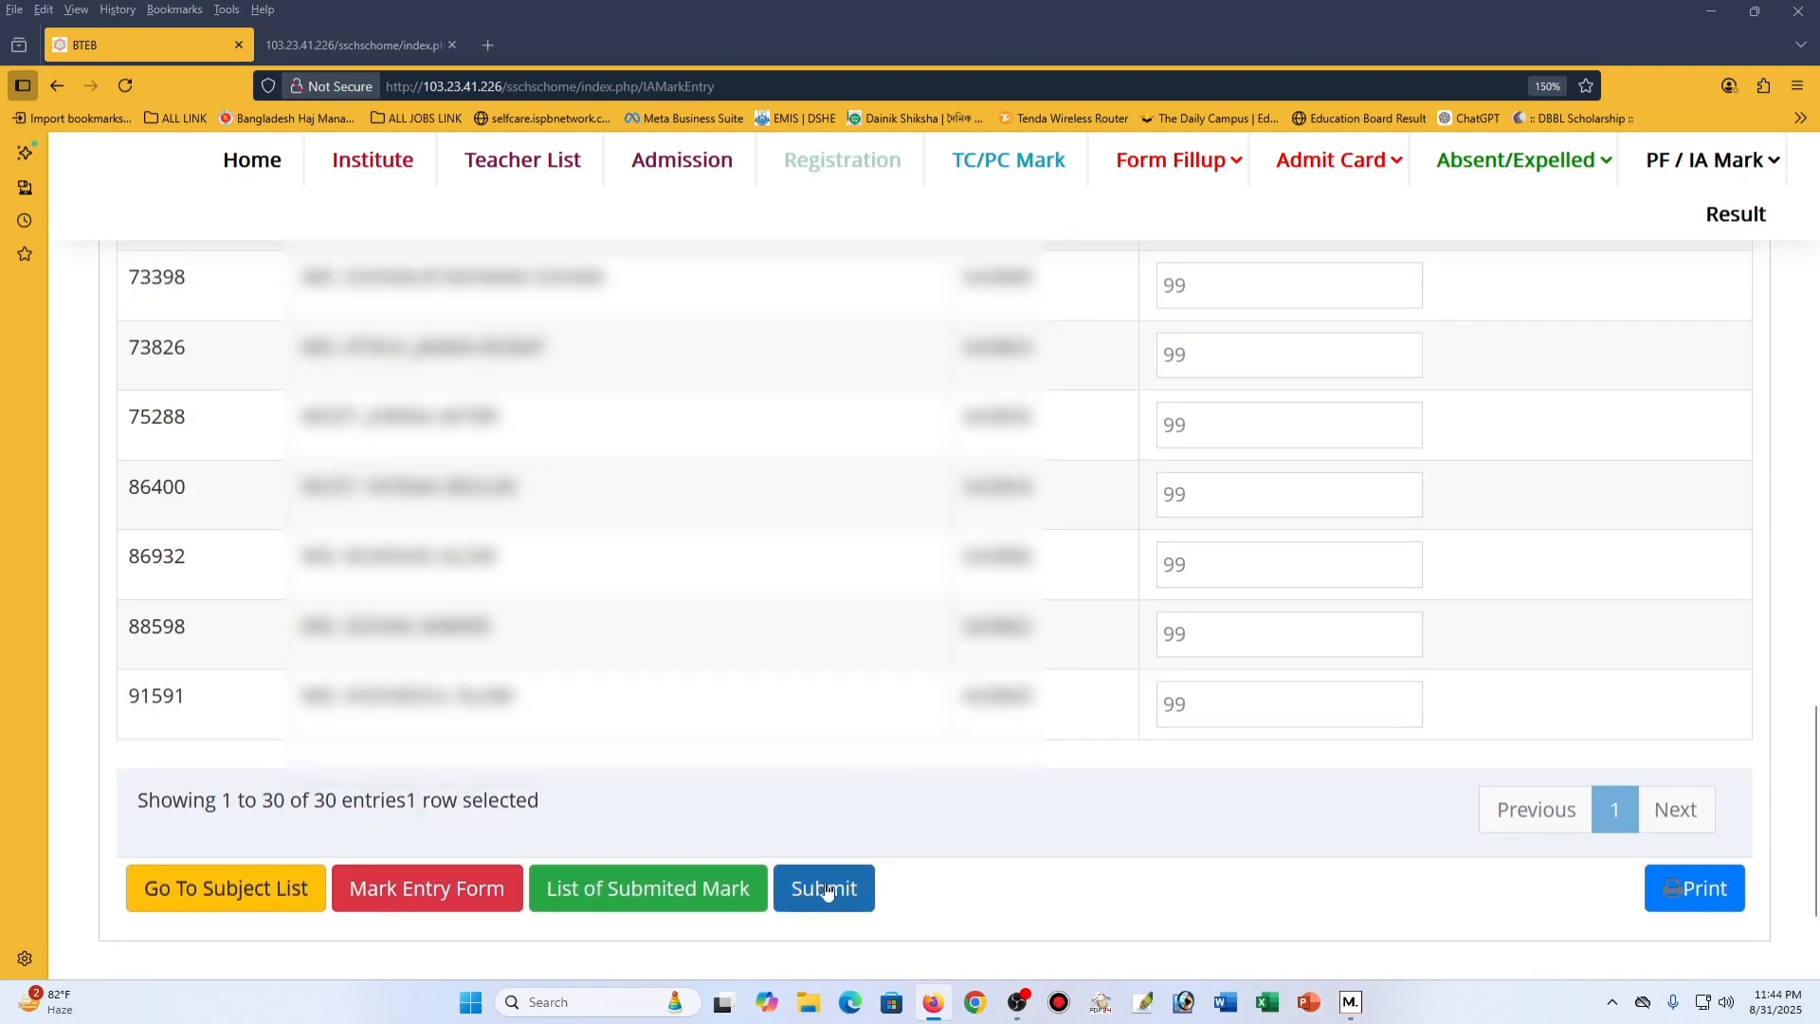
pyautogui.scroll(20, 865, 853)
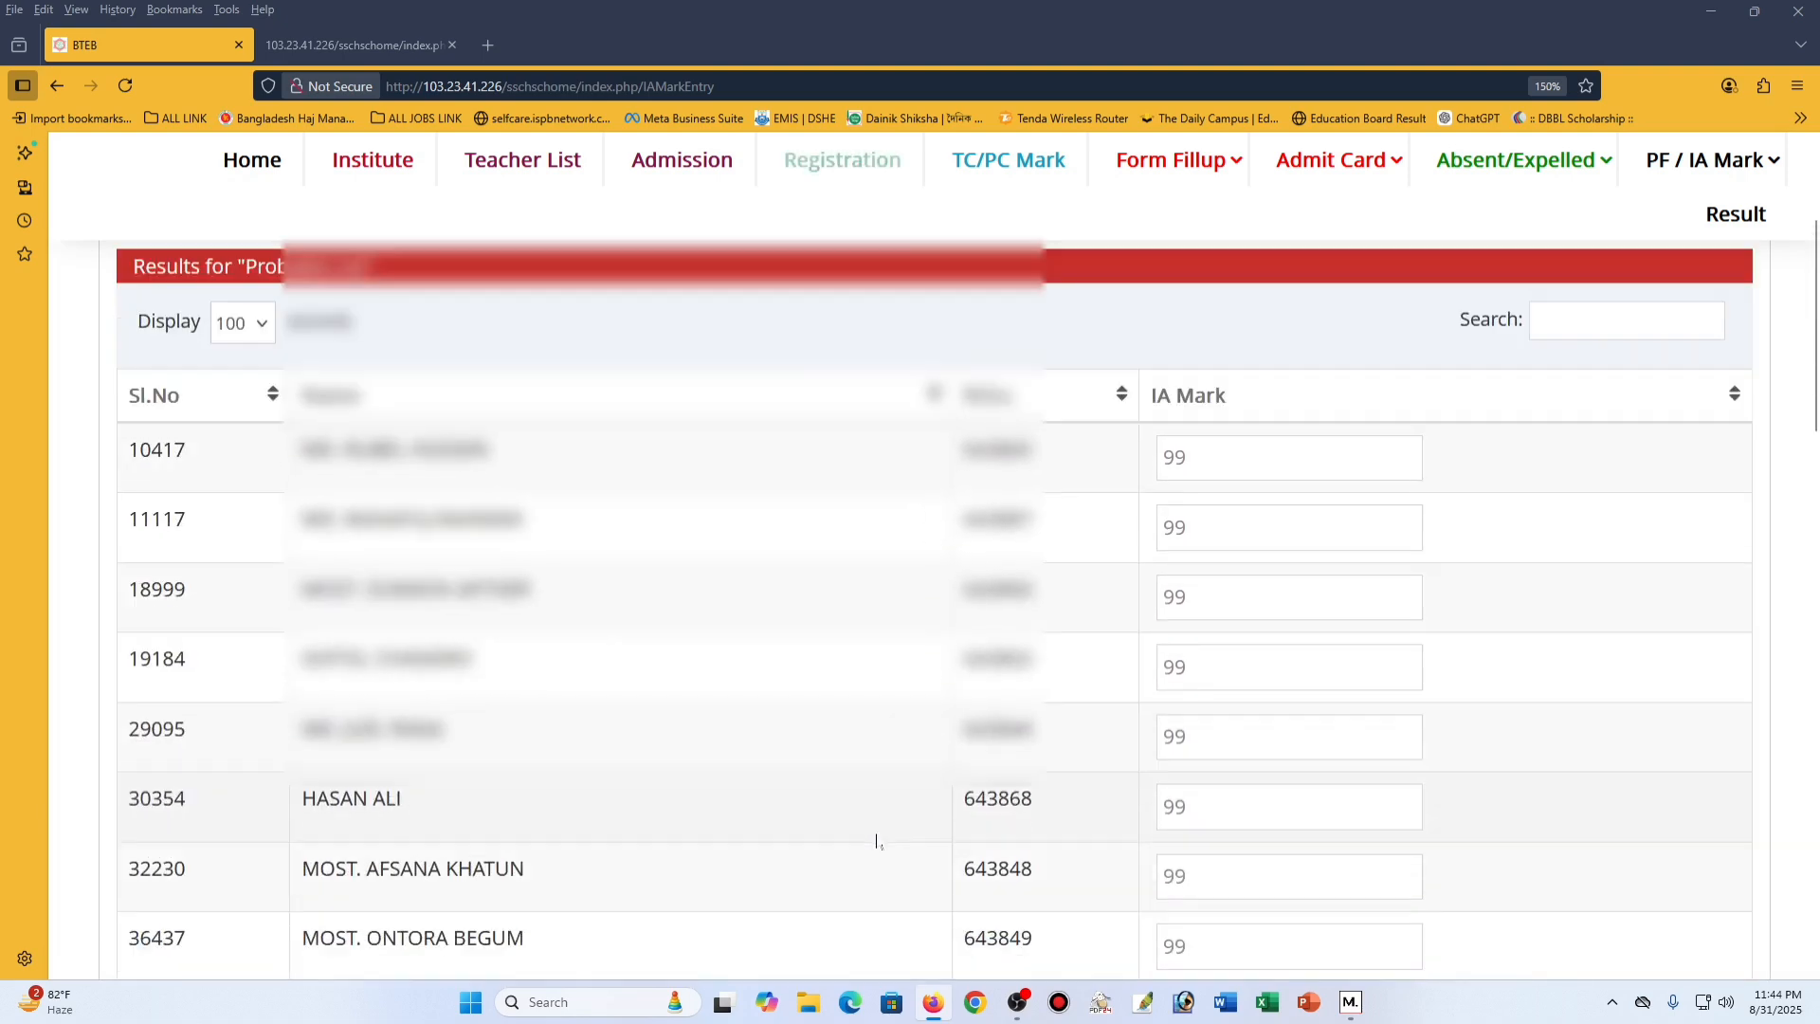
pyautogui.scroll(-20, 873, 844)
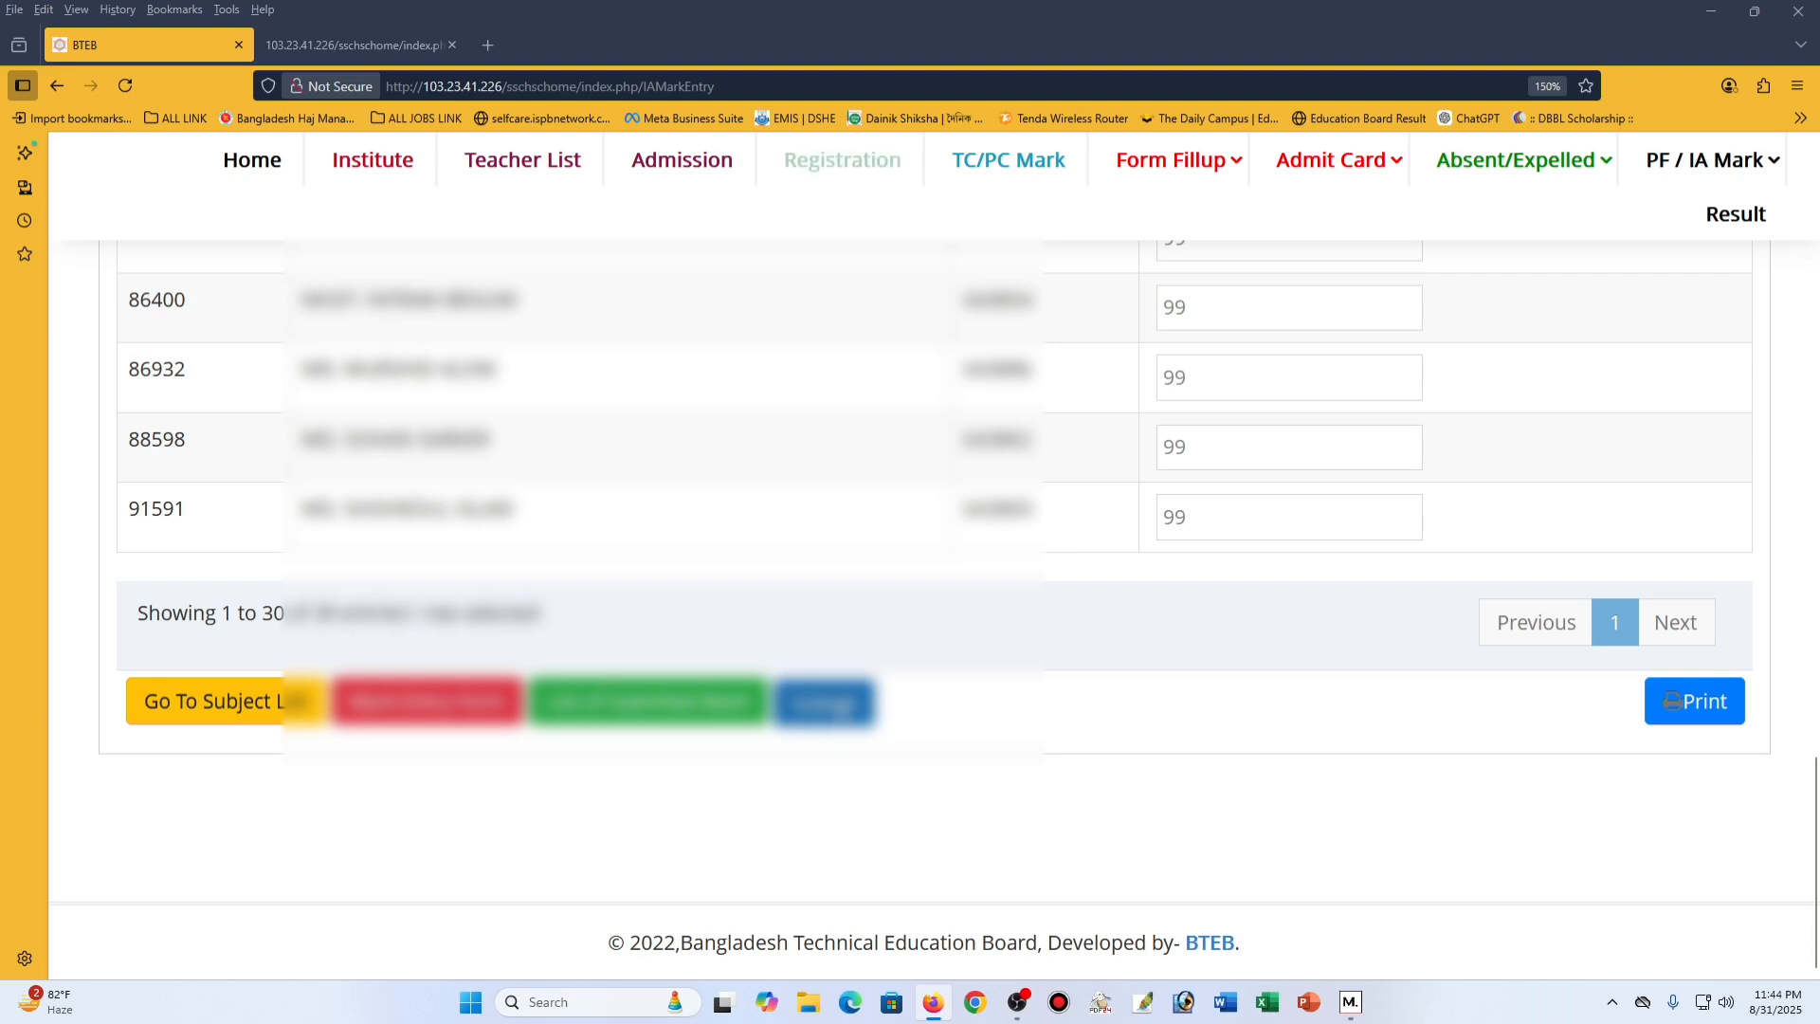
pyautogui.click(825, 702)
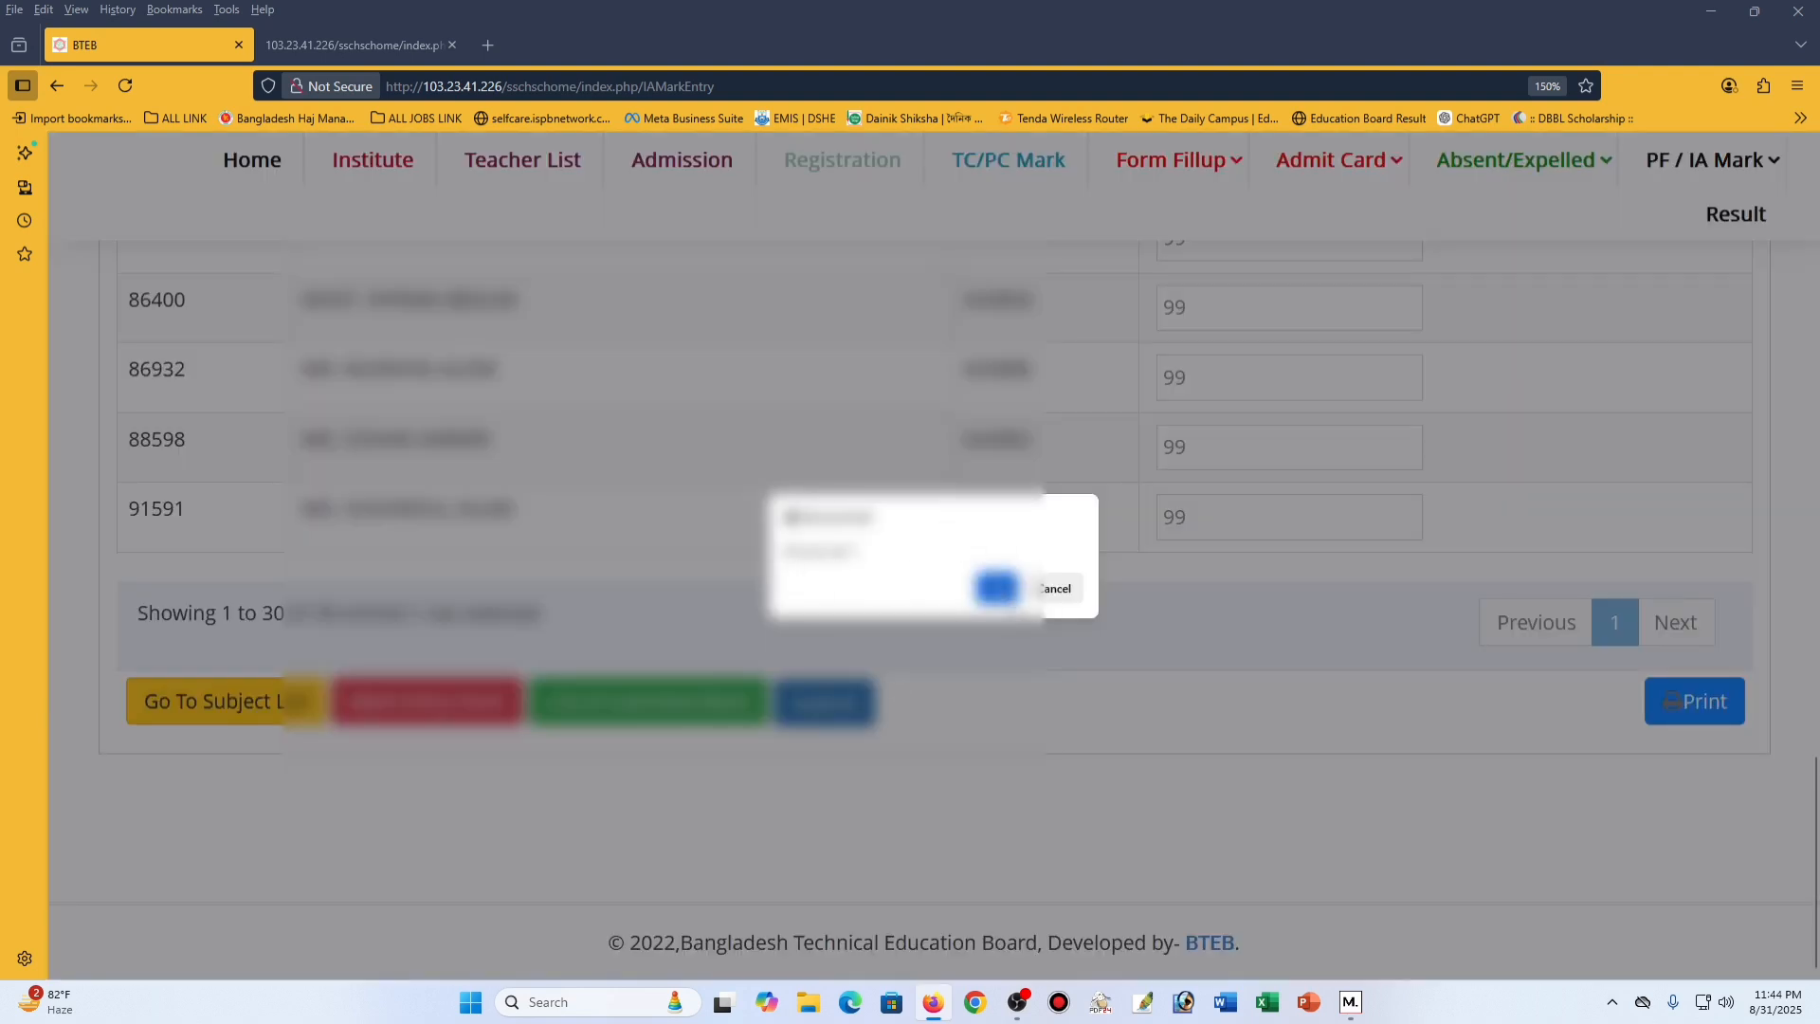
pyautogui.click(995, 588)
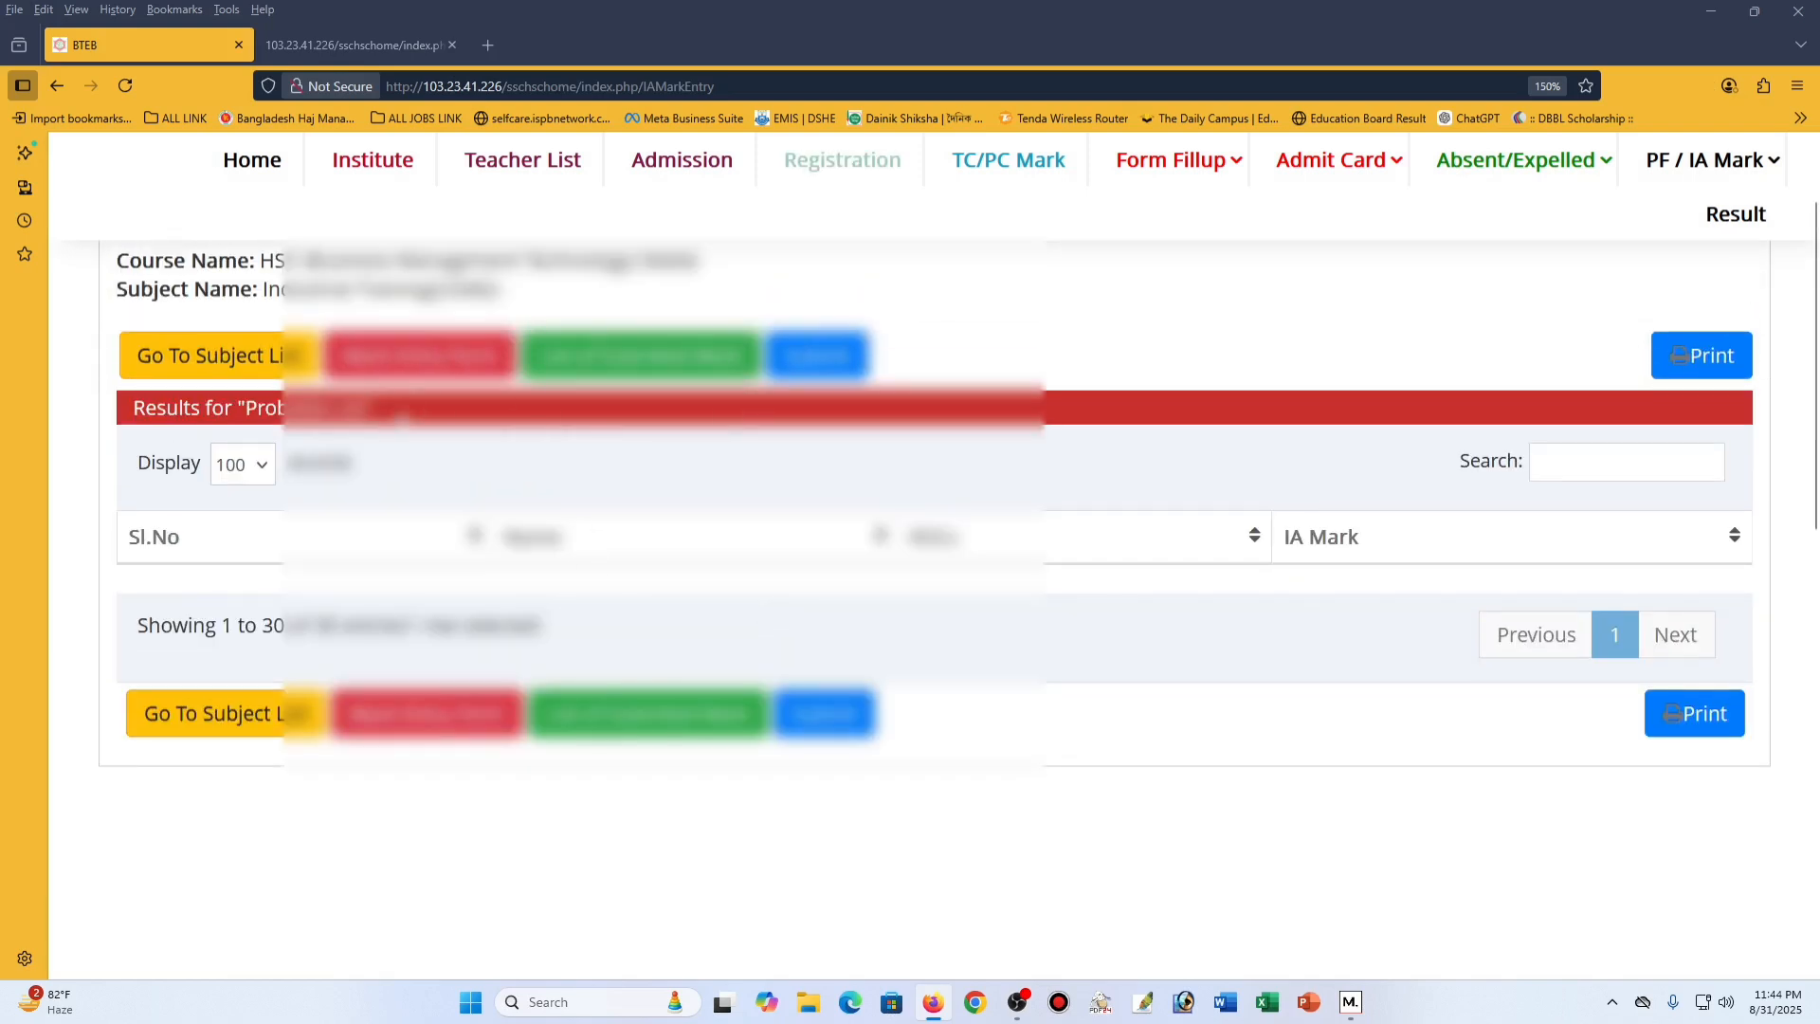
# Open the list of submitted XII Industrial Training marks and print all its pages on the Brother DCP-L2540DW series printer.
pyautogui.click(703, 366)
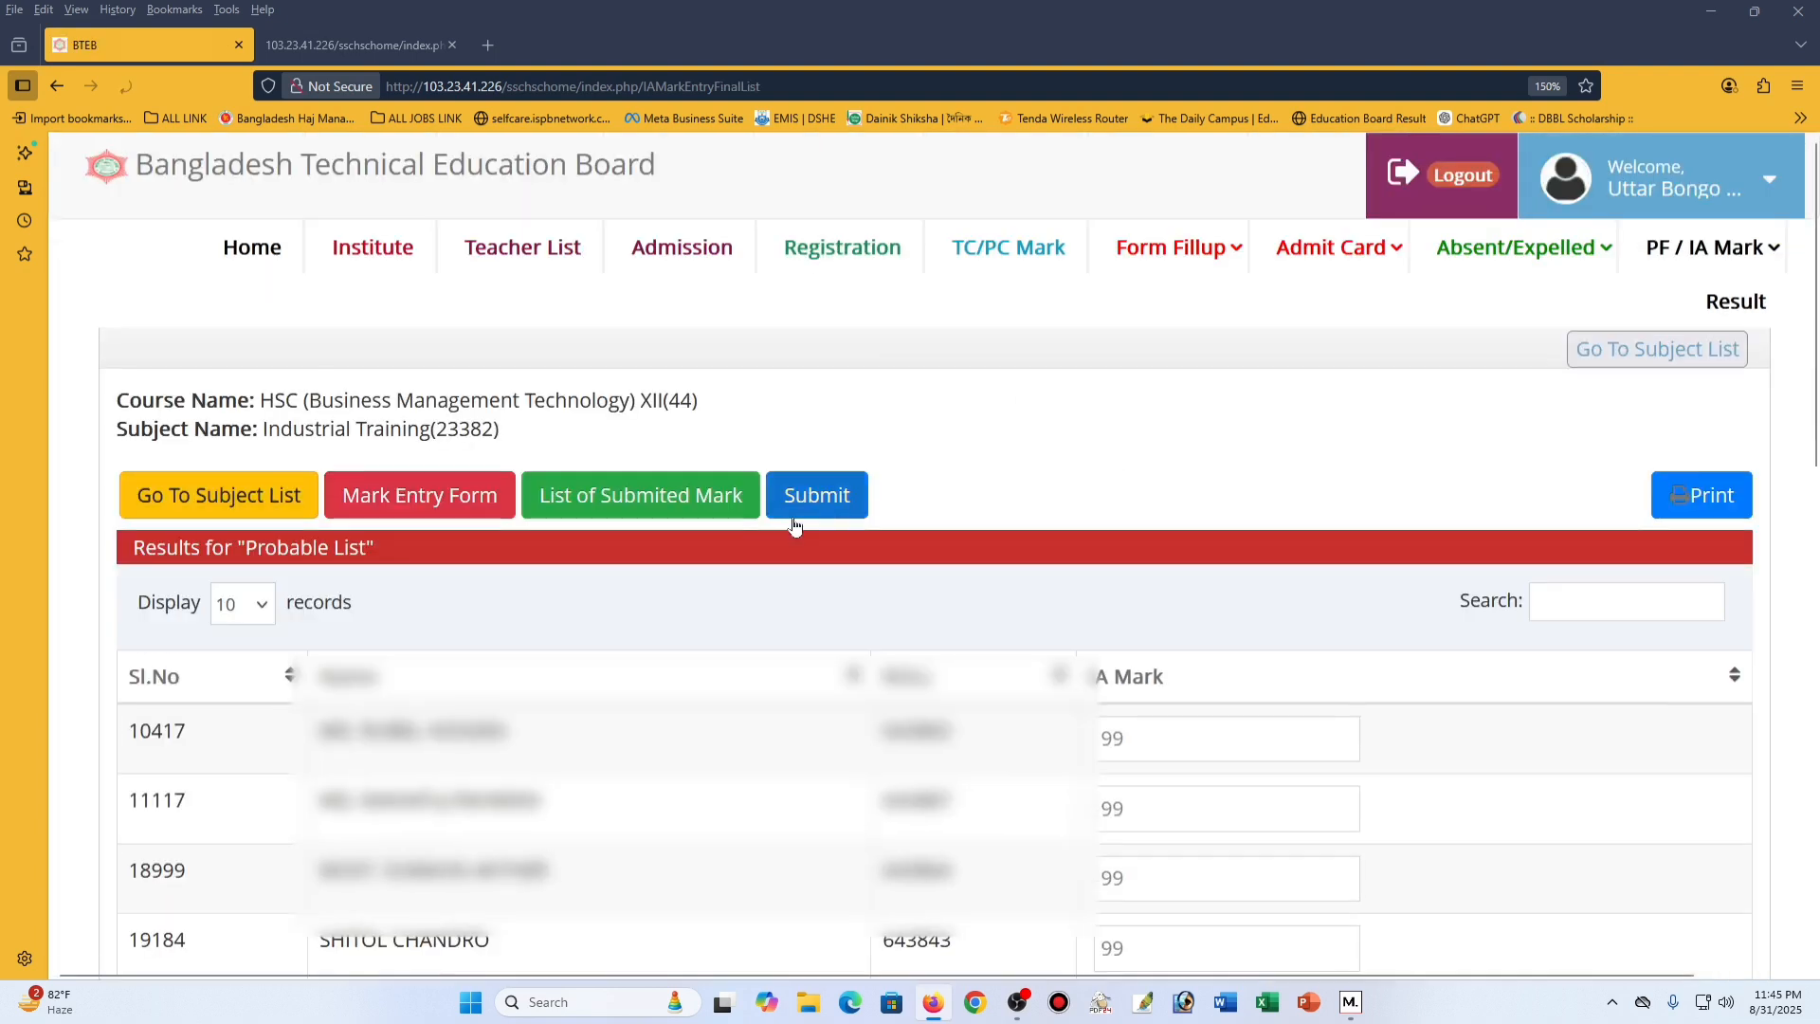
pyautogui.click(1696, 501)
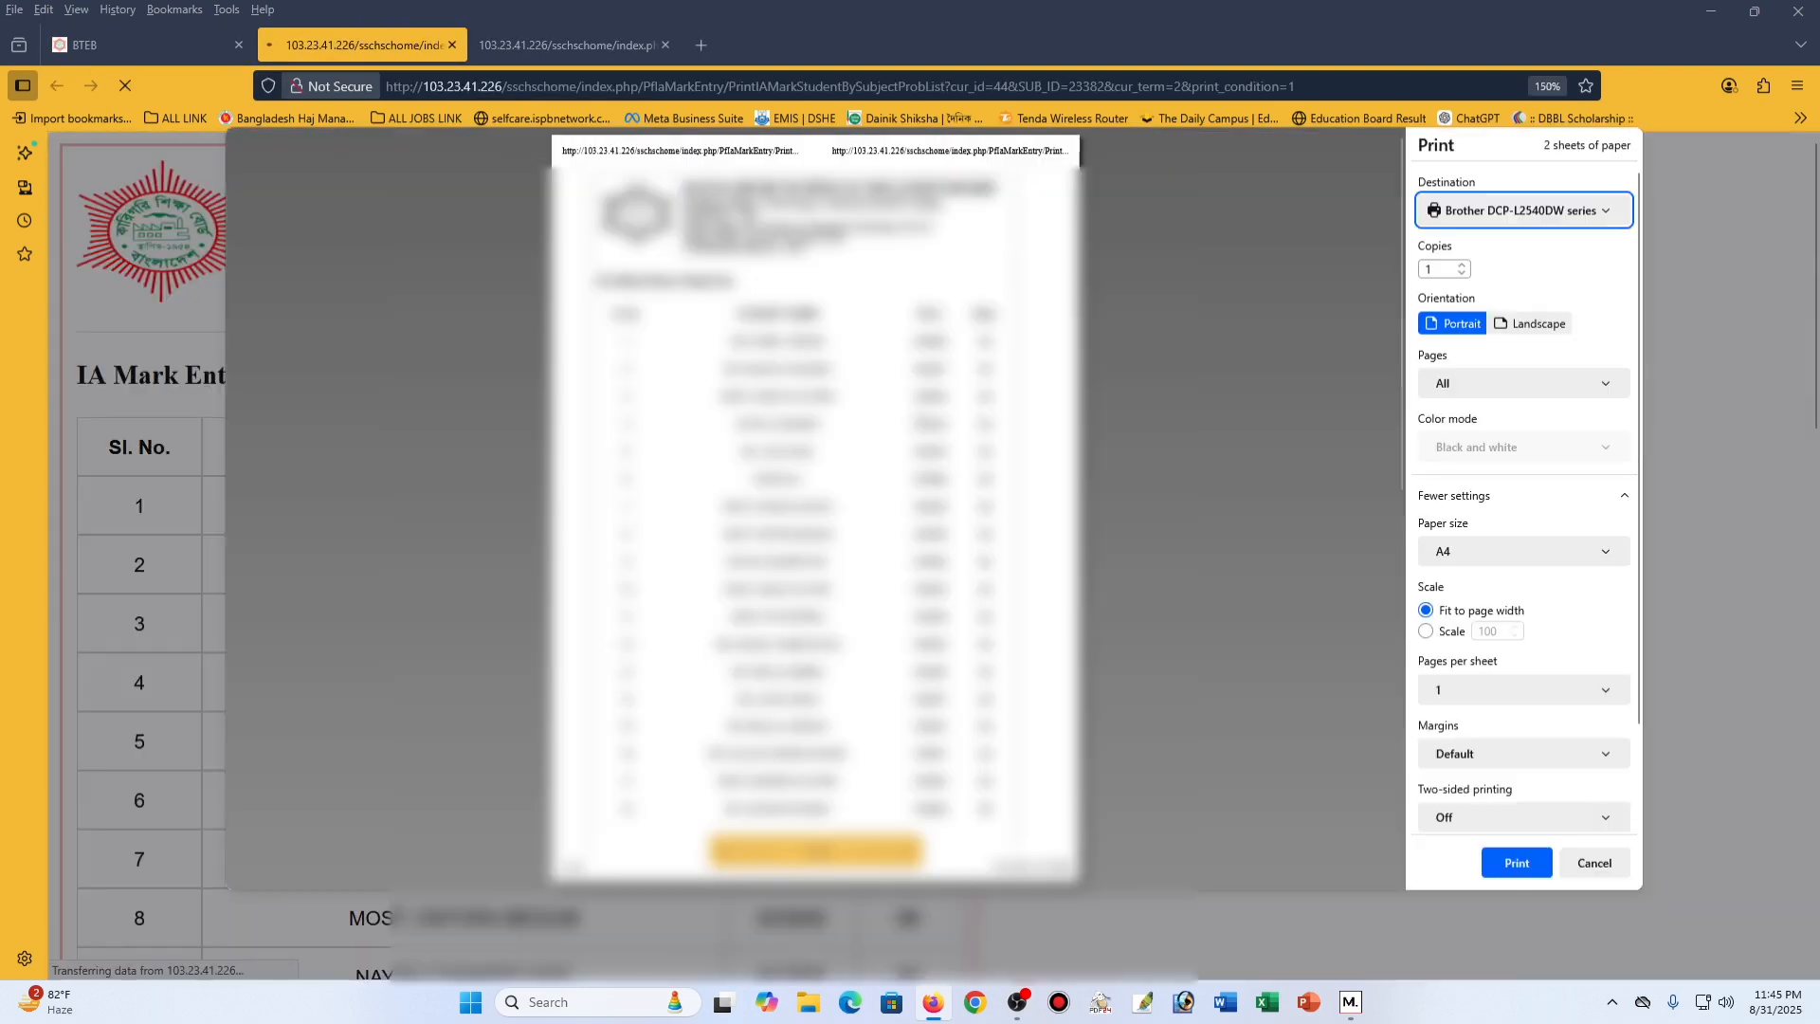
pyautogui.click(1480, 211)
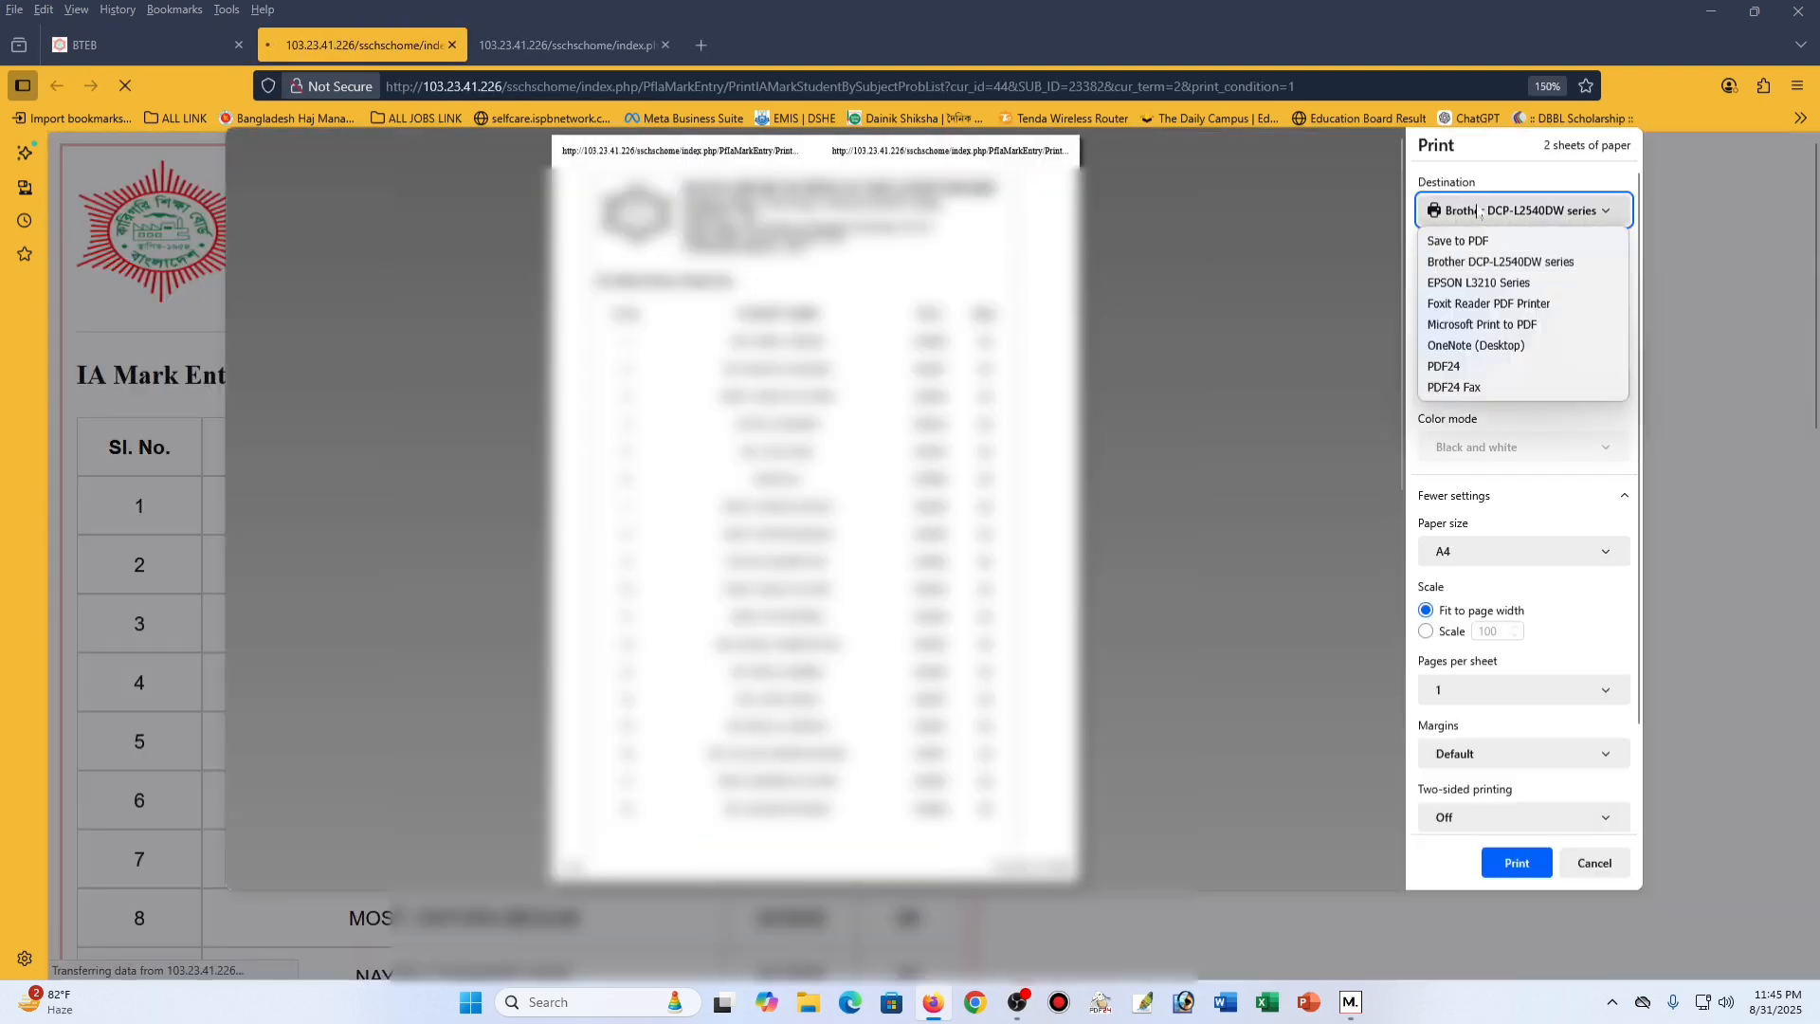
pyautogui.click(1477, 262)
pyautogui.scroll(-5, 845, 578)
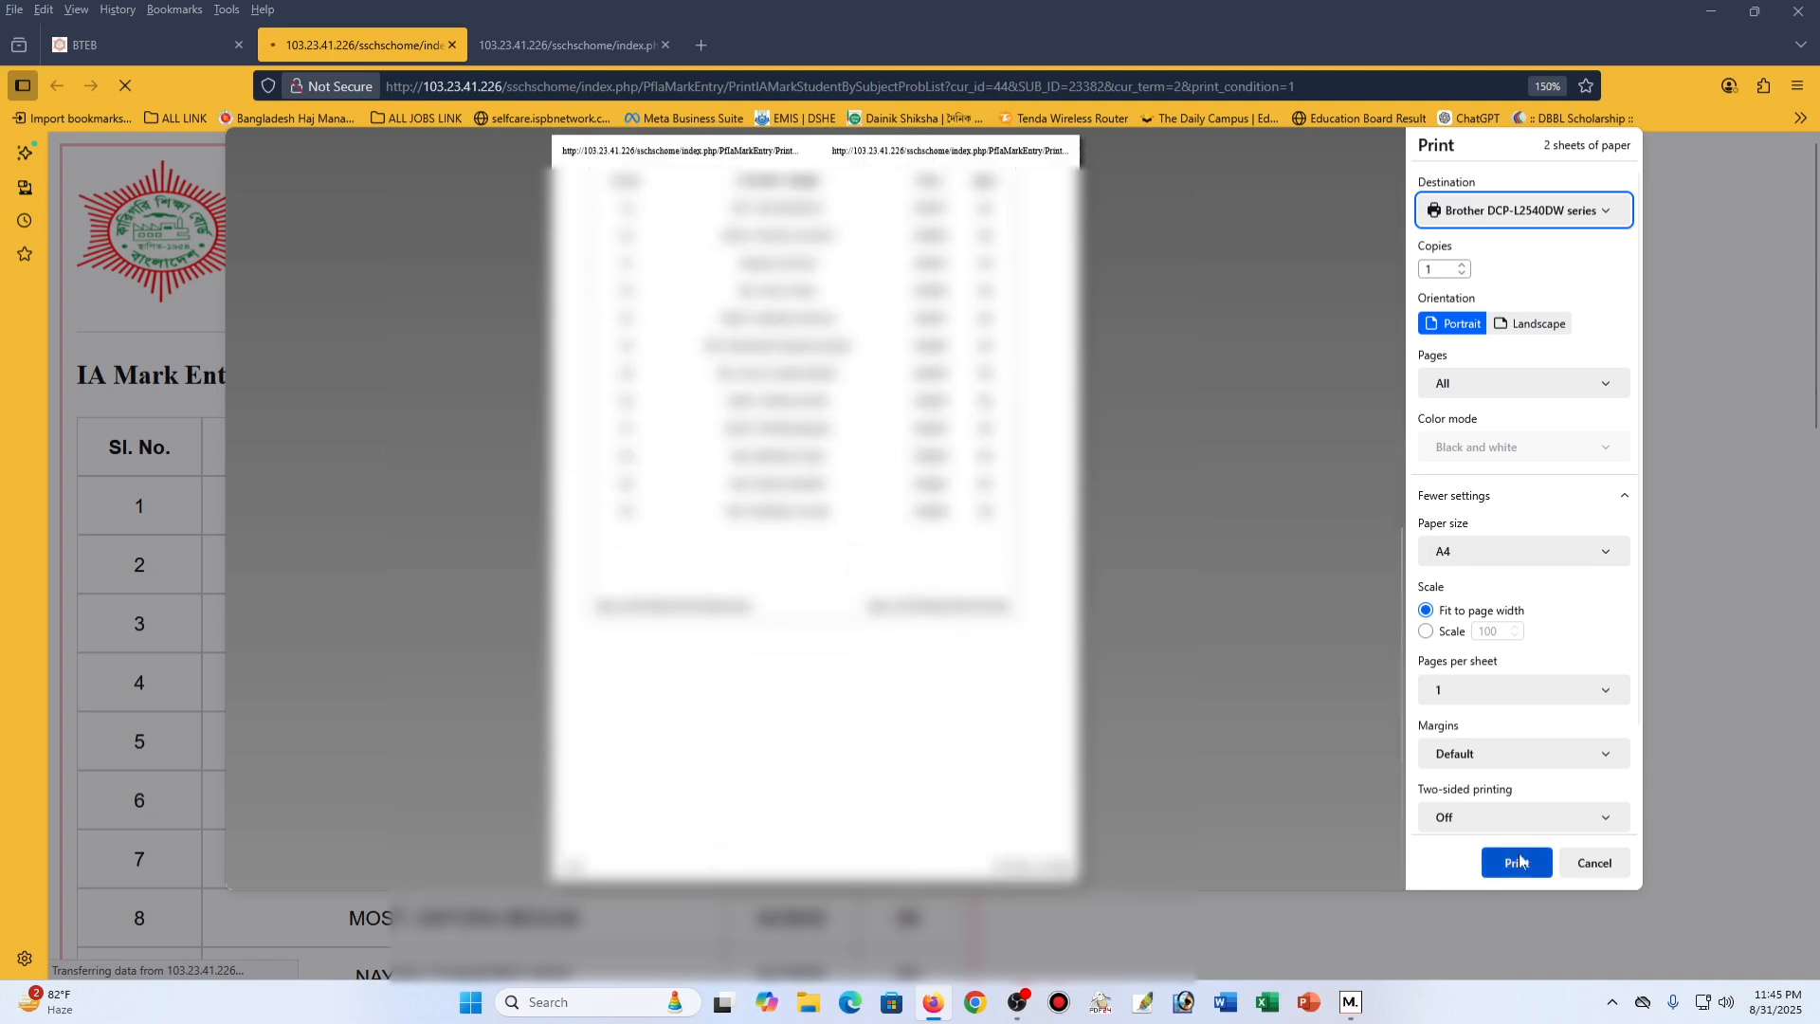
pyautogui.click(1519, 862)
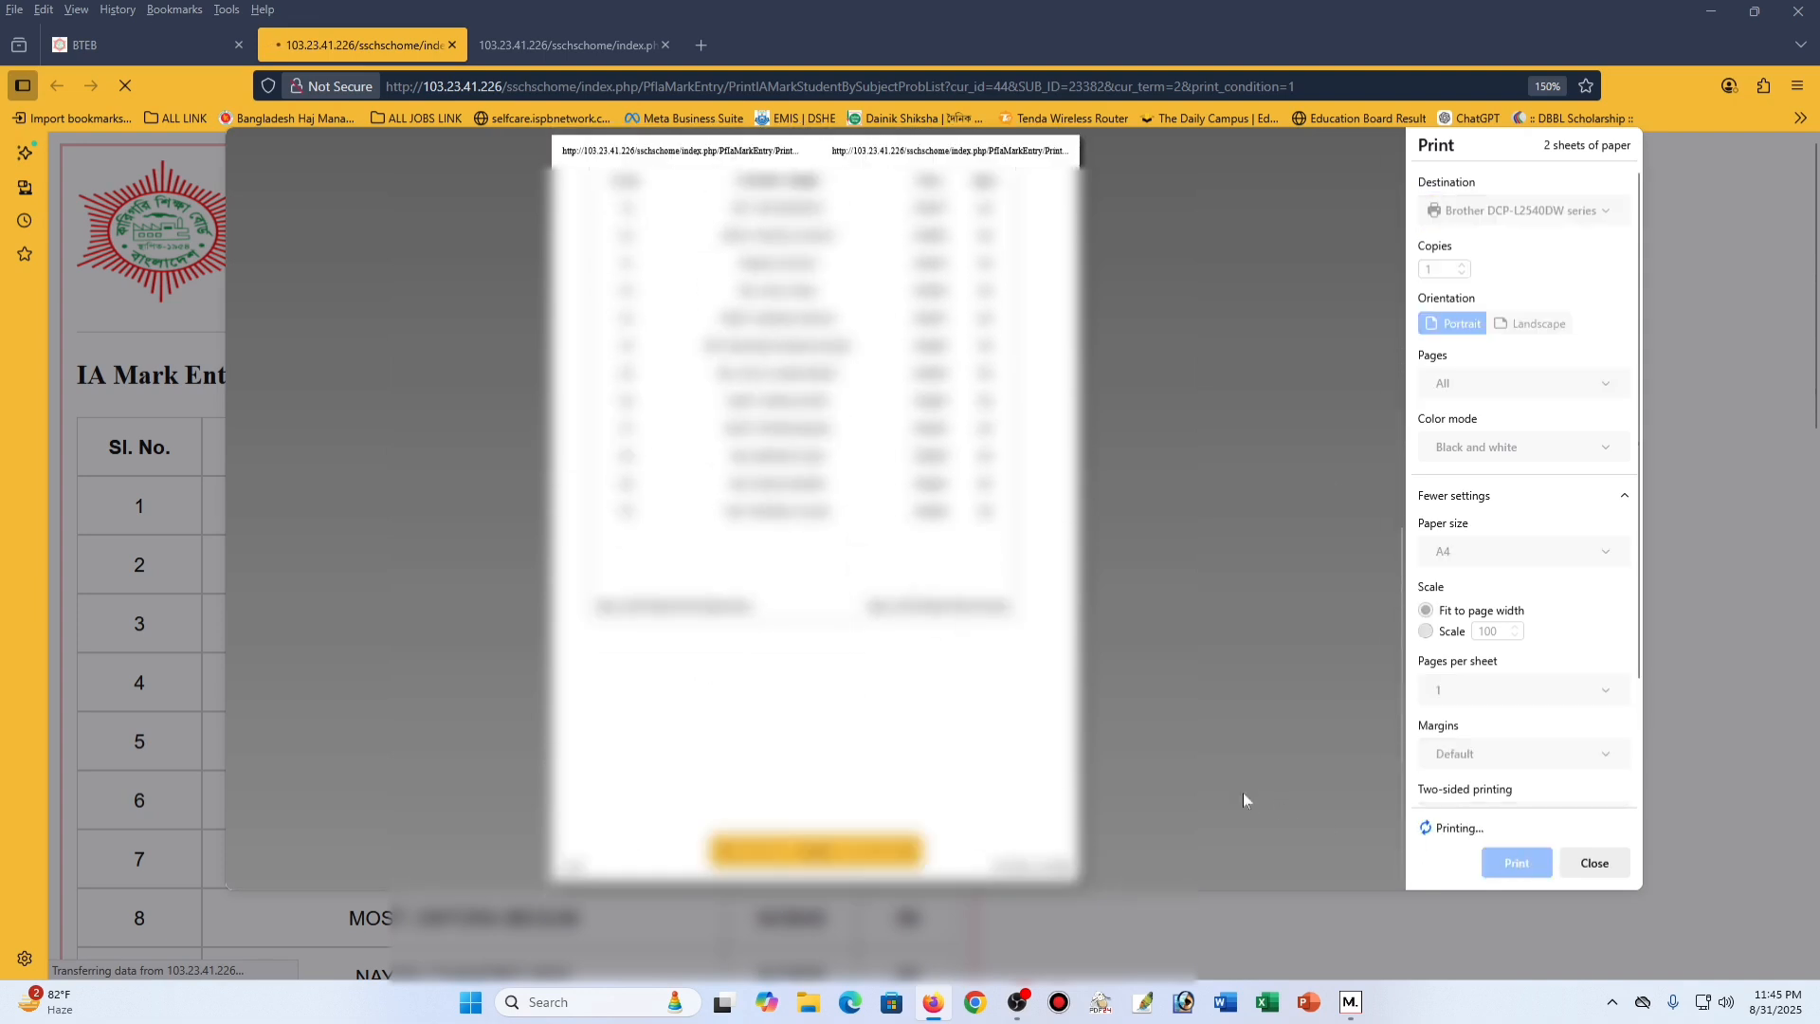